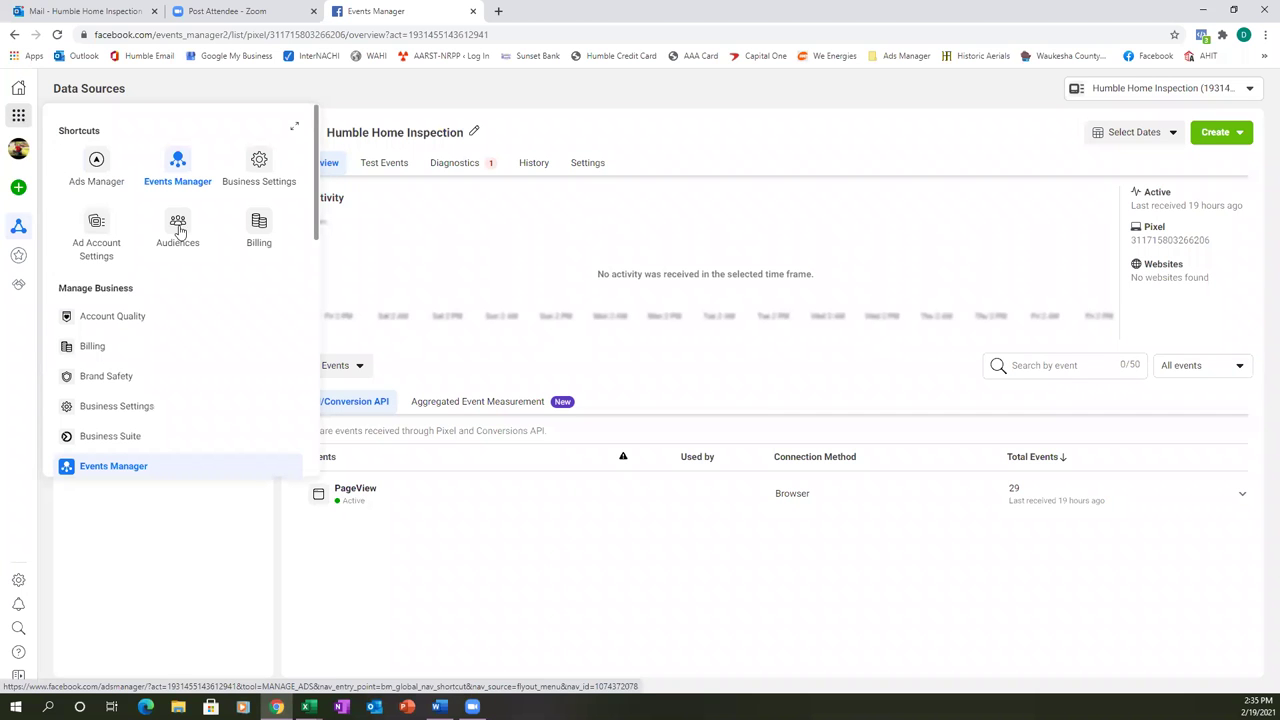
- Open Business Settings for the Humble Home Inspection business
{"action": "left_click", "coordinate": [175, 402]}
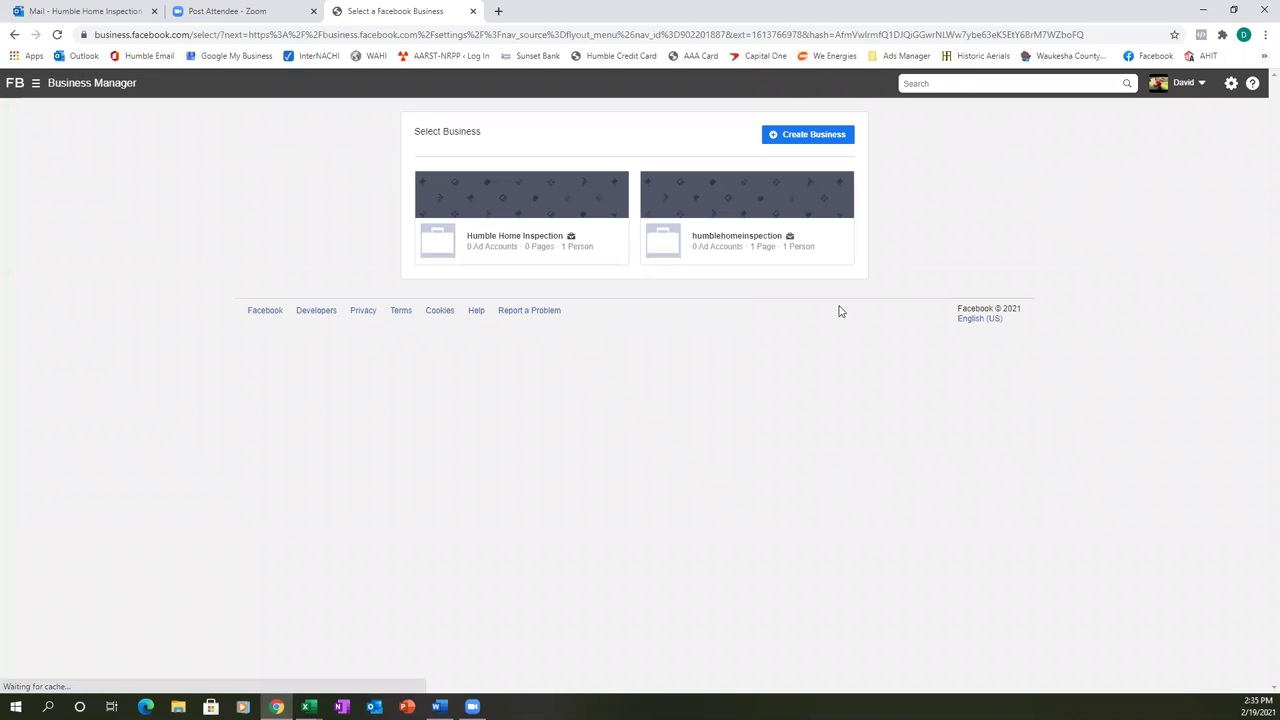
{"action": "left_click", "coordinate": [495, 212]}
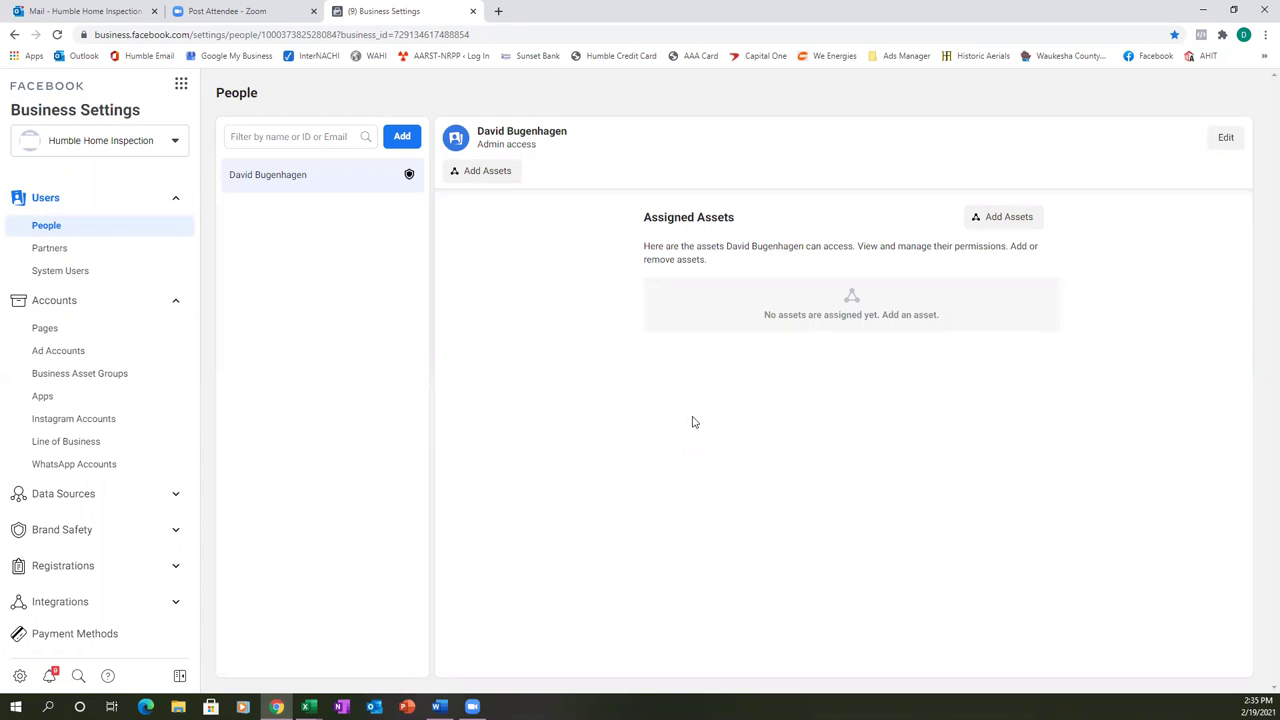
- Add the existing Humble Home Inspection Page under Accounts > Pages
{"action": "left_click", "coordinate": [46, 328]}
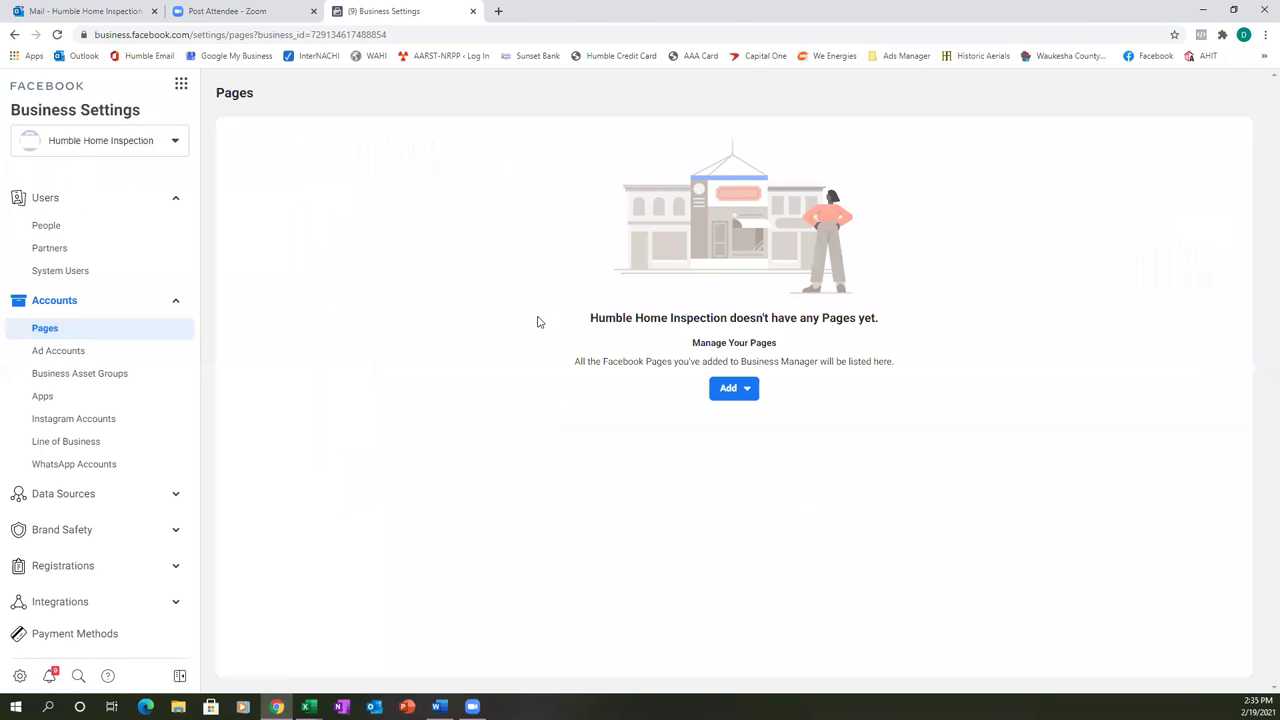
{"action": "left_click", "coordinate": [743, 390]}
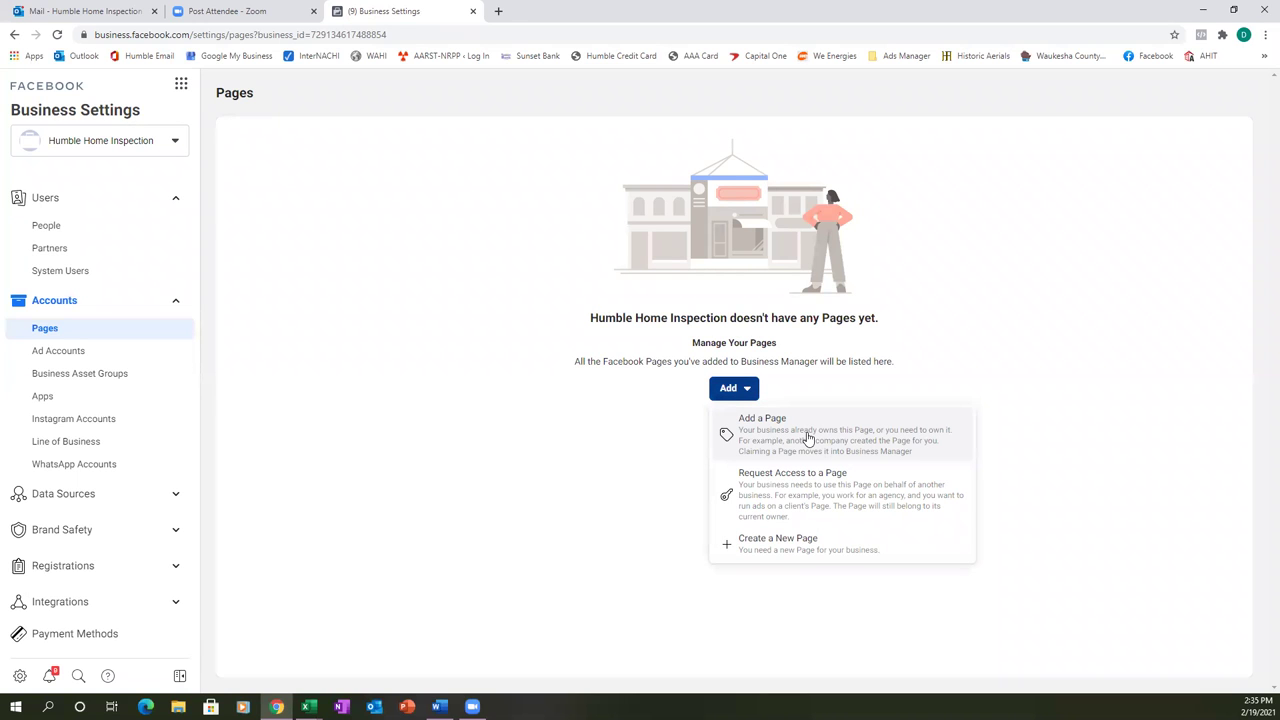
{"action": "left_click", "coordinate": [808, 438]}
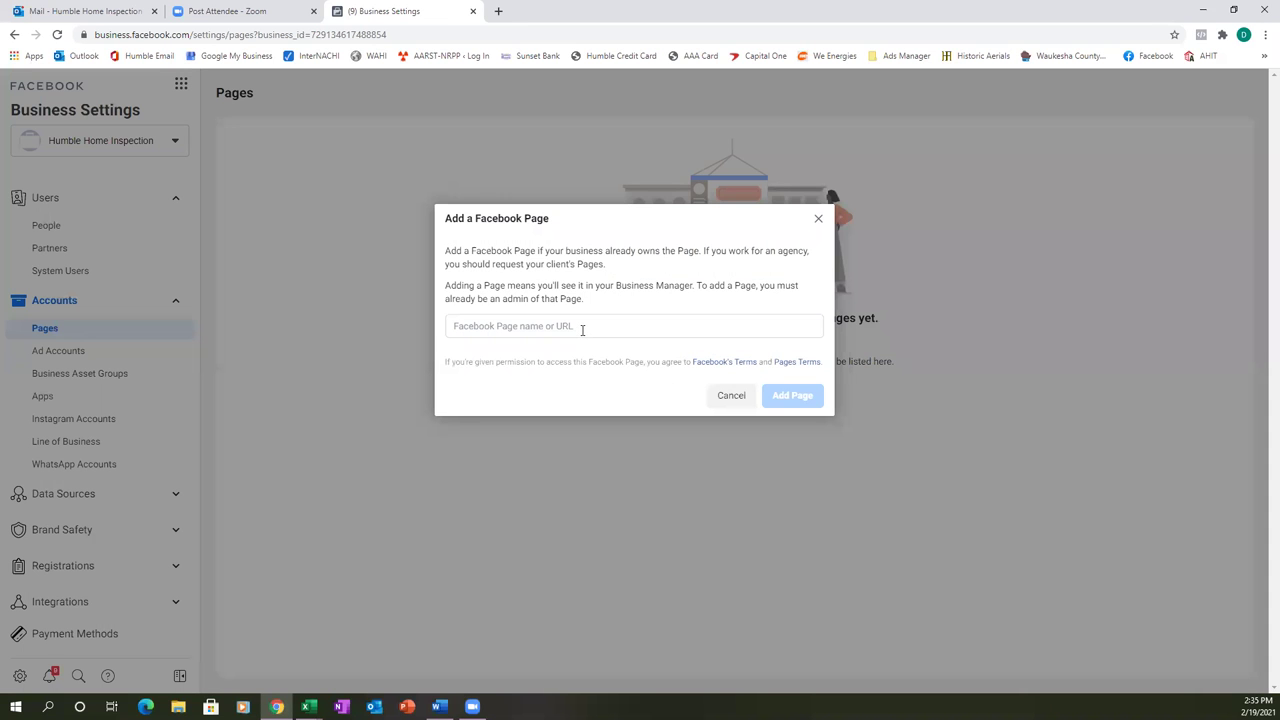
{"action": "left_click", "coordinate": [582, 328]}
{"action": "type", "text": "hum"}
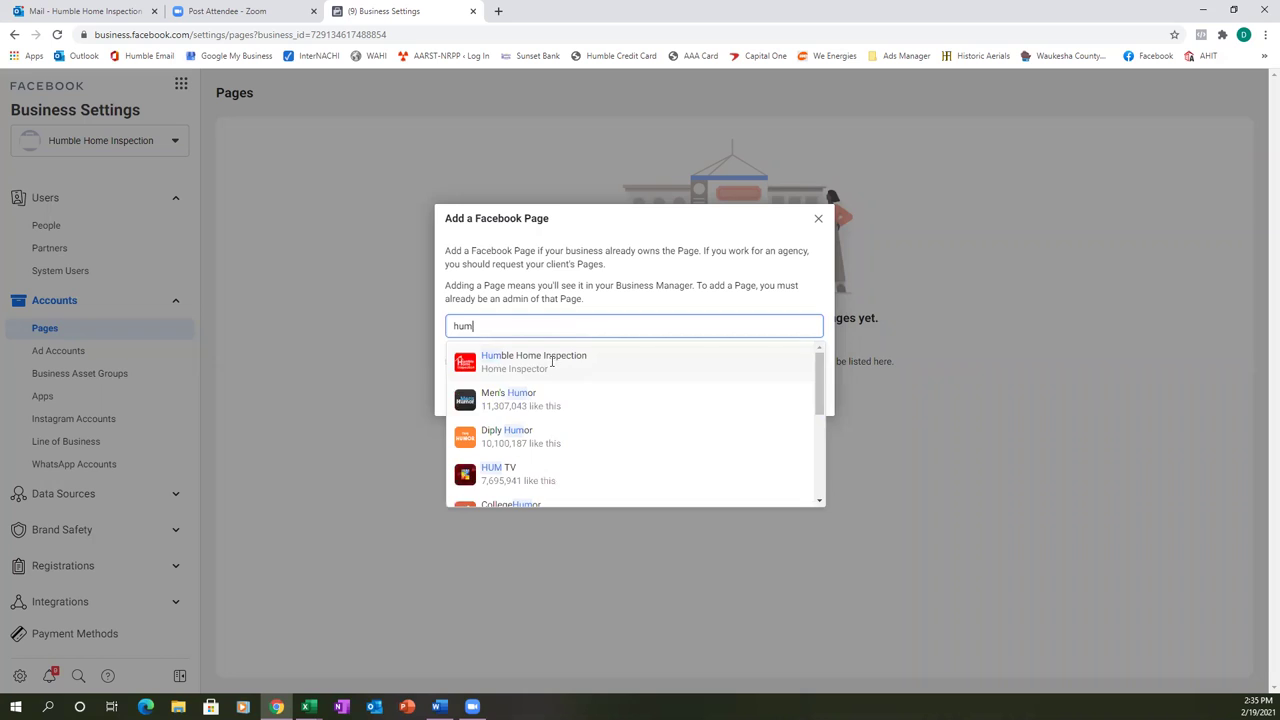
{"action": "left_click", "coordinate": [551, 362]}
{"action": "left_click", "coordinate": [780, 448]}
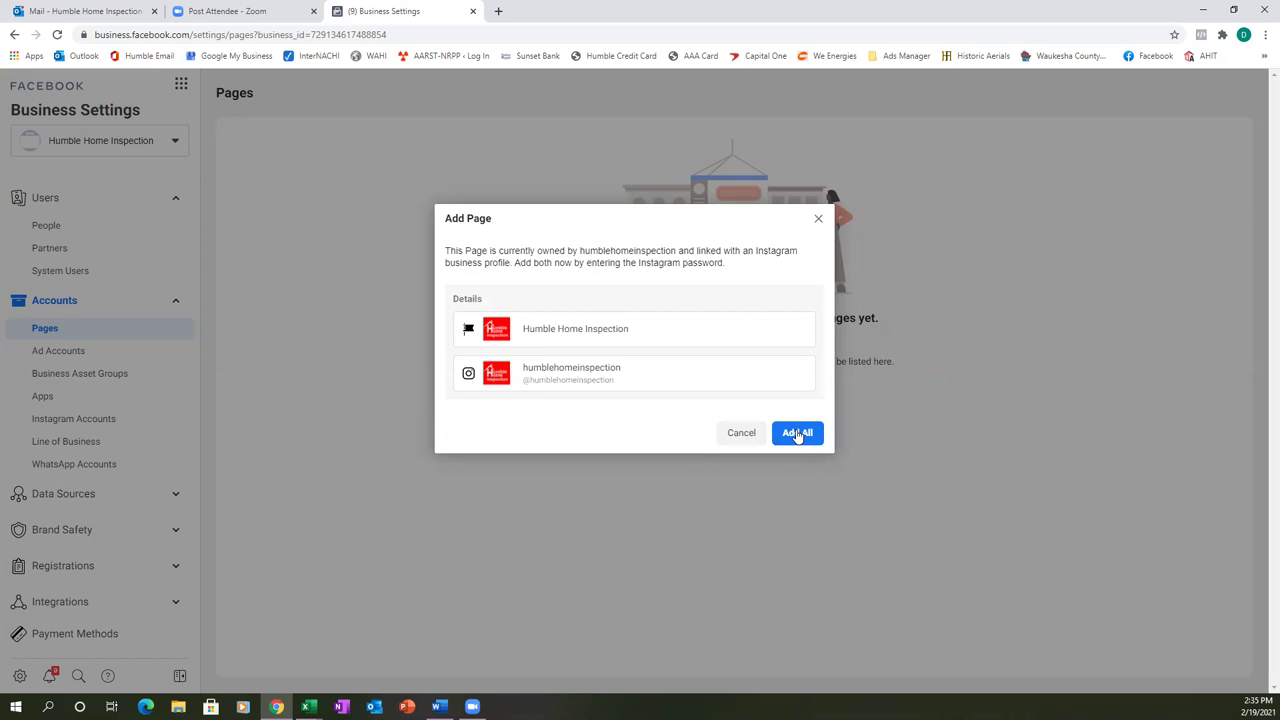
- Add the Page together with its linked Instagram account and close the confirmation
{"action": "left_click", "coordinate": [797, 433]}
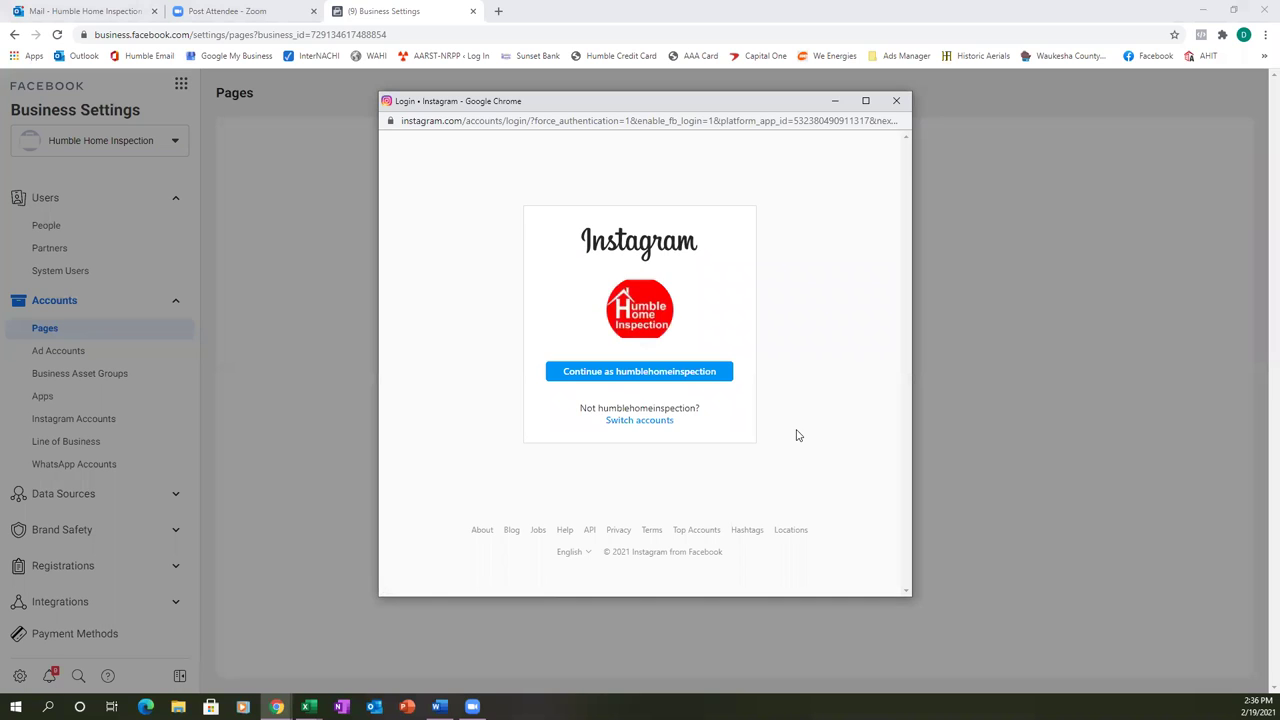
{"action": "left_click", "coordinate": [637, 372]}
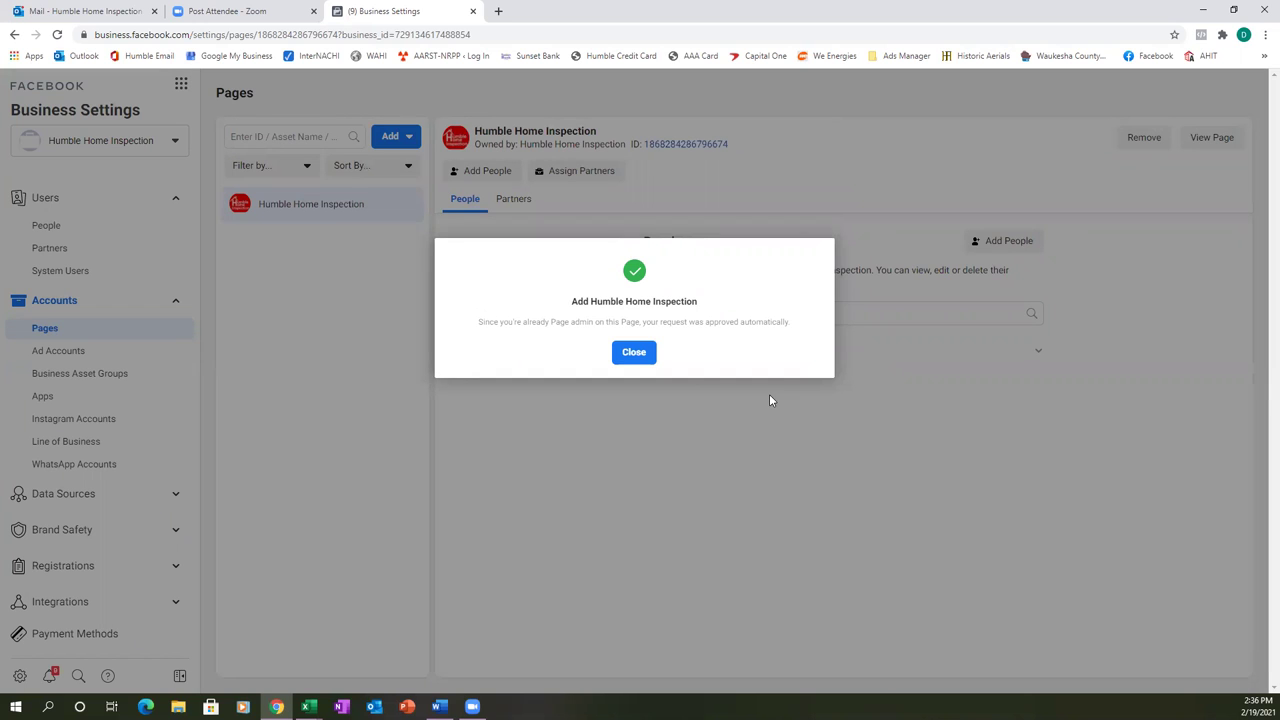
{"action": "left_click", "coordinate": [630, 356]}
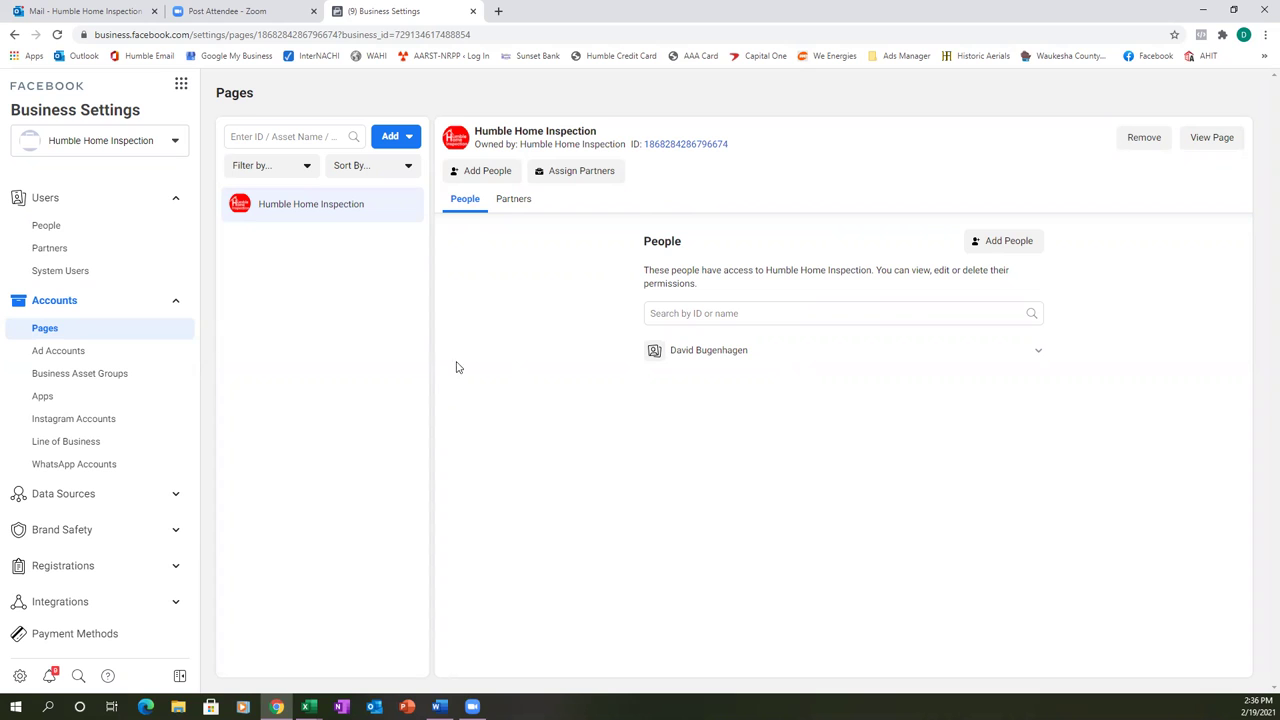
- Start creating a brand-new ad account from the Ad Accounts settings
{"action": "left_click", "coordinate": [36, 350]}
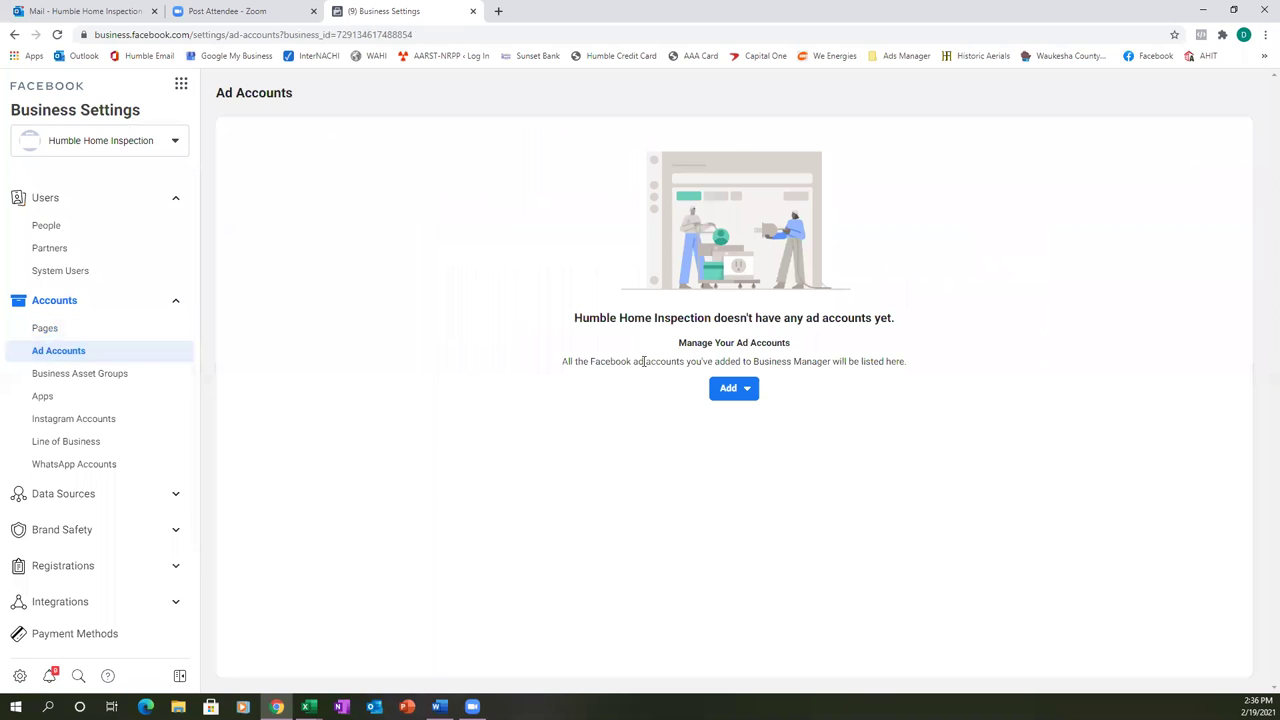
{"action": "left_click", "coordinate": [750, 390]}
{"action": "left_click", "coordinate": [810, 436]}
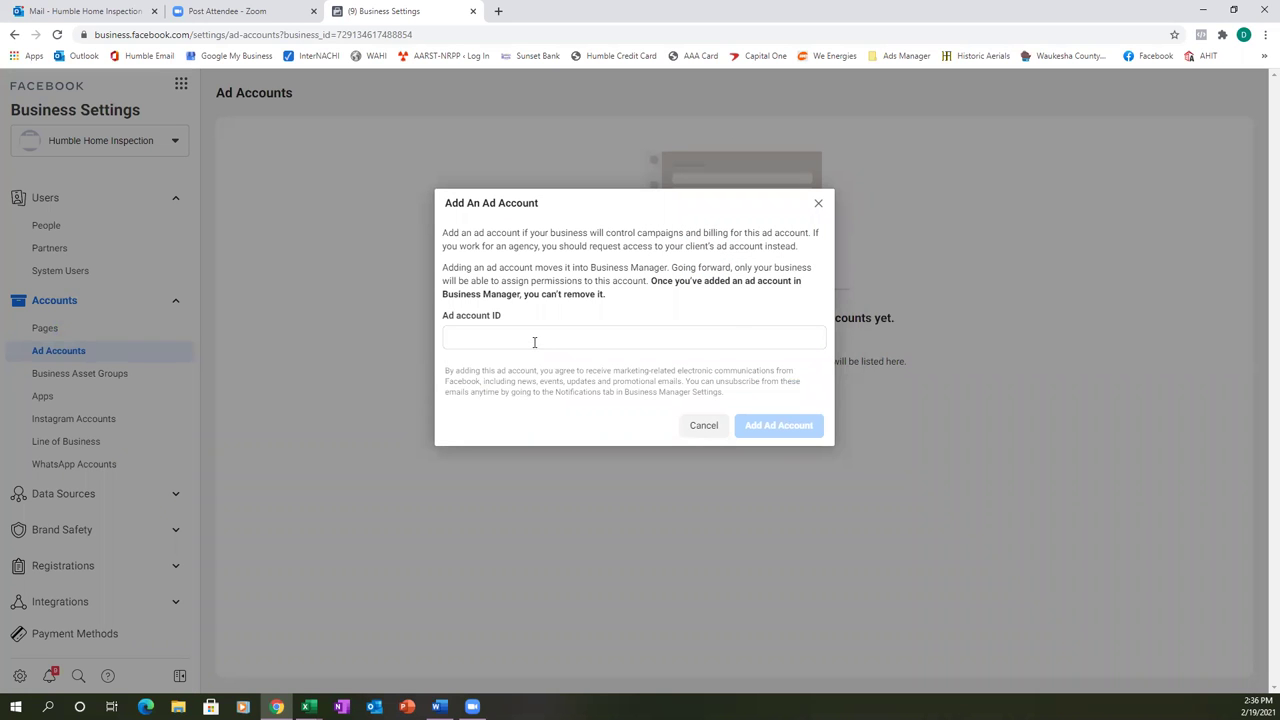
{"action": "left_click", "coordinate": [818, 203]}
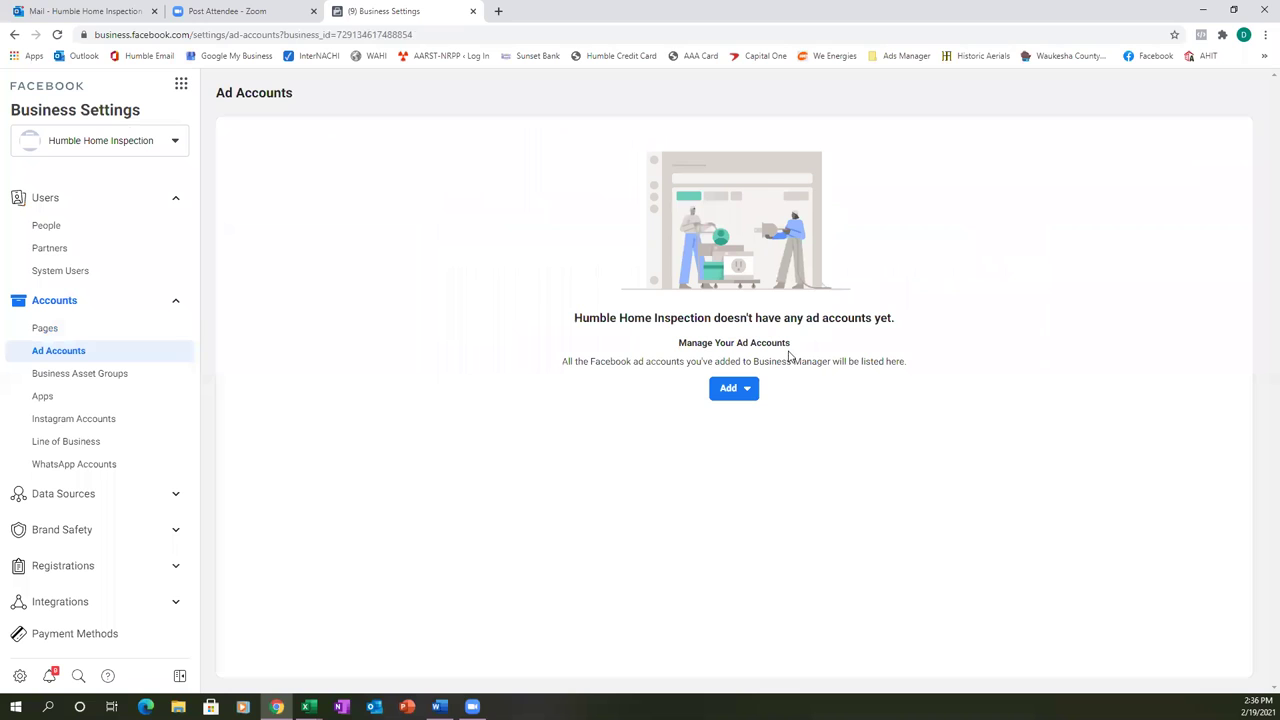
{"action": "left_click", "coordinate": [746, 398]}
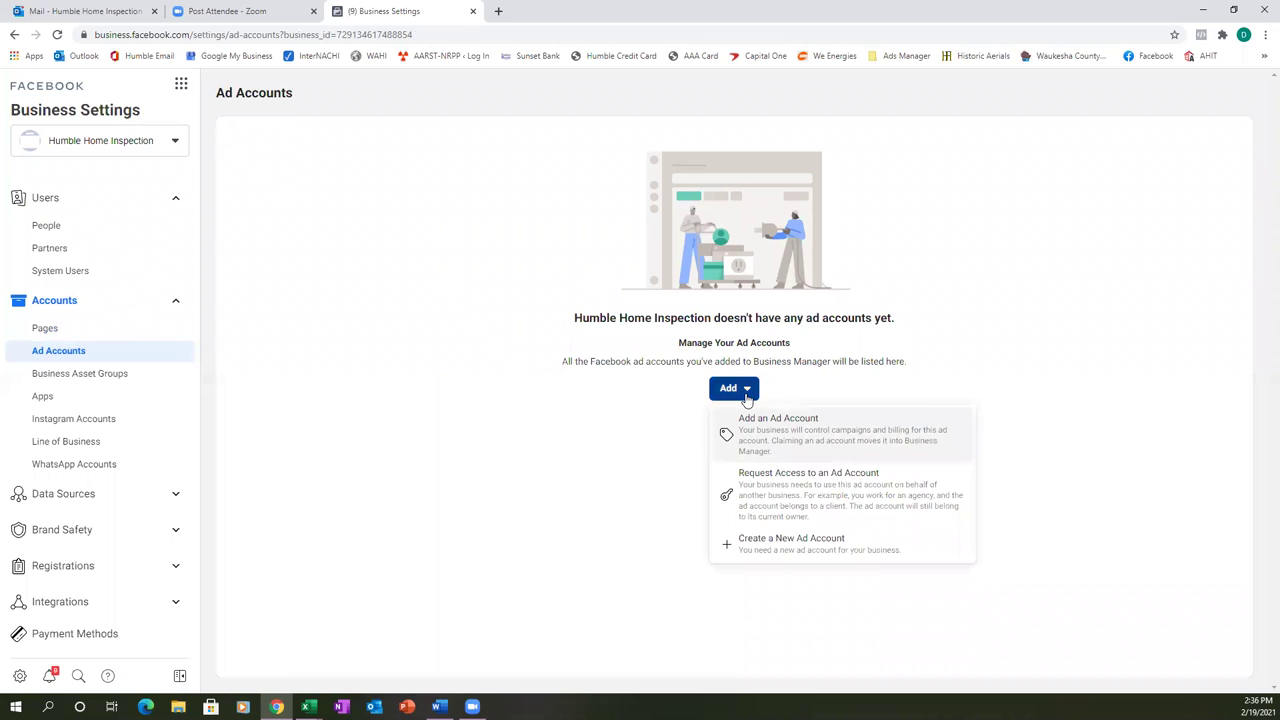
{"action": "left_click", "coordinate": [801, 553]}
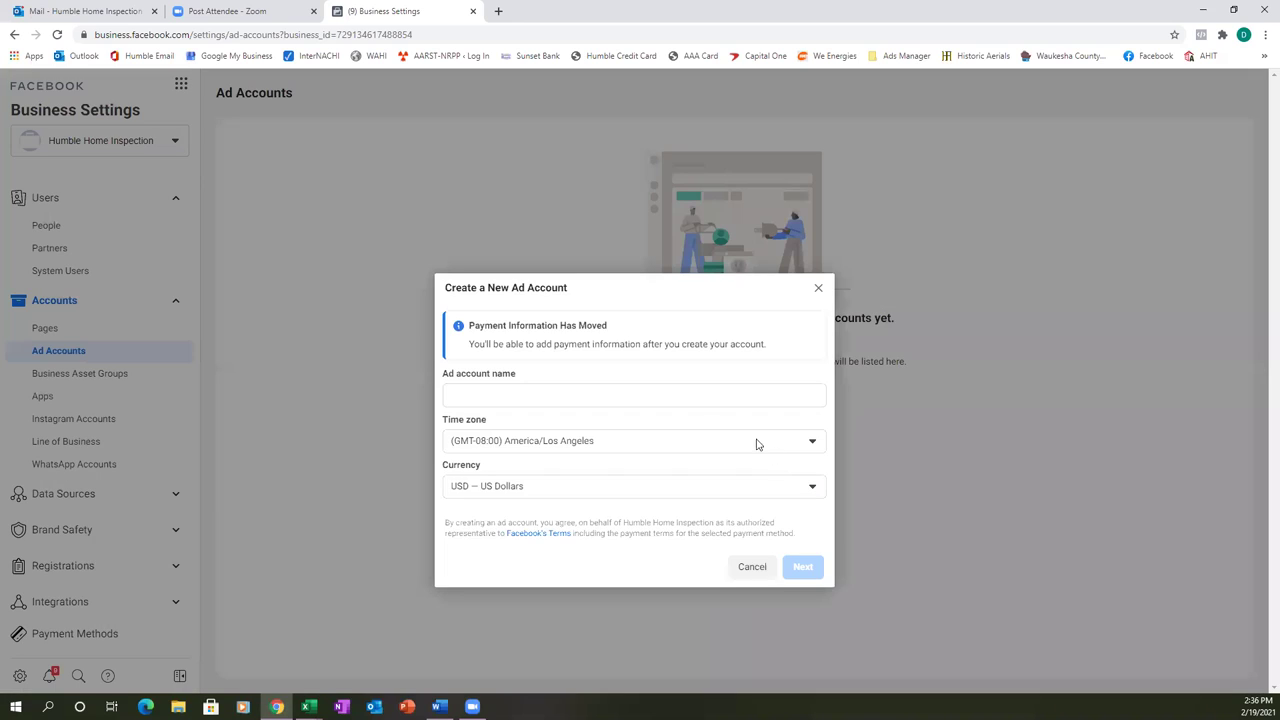
- Name the new ad account 'Humble Home Inspection'
{"action": "left_click", "coordinate": [742, 396]}
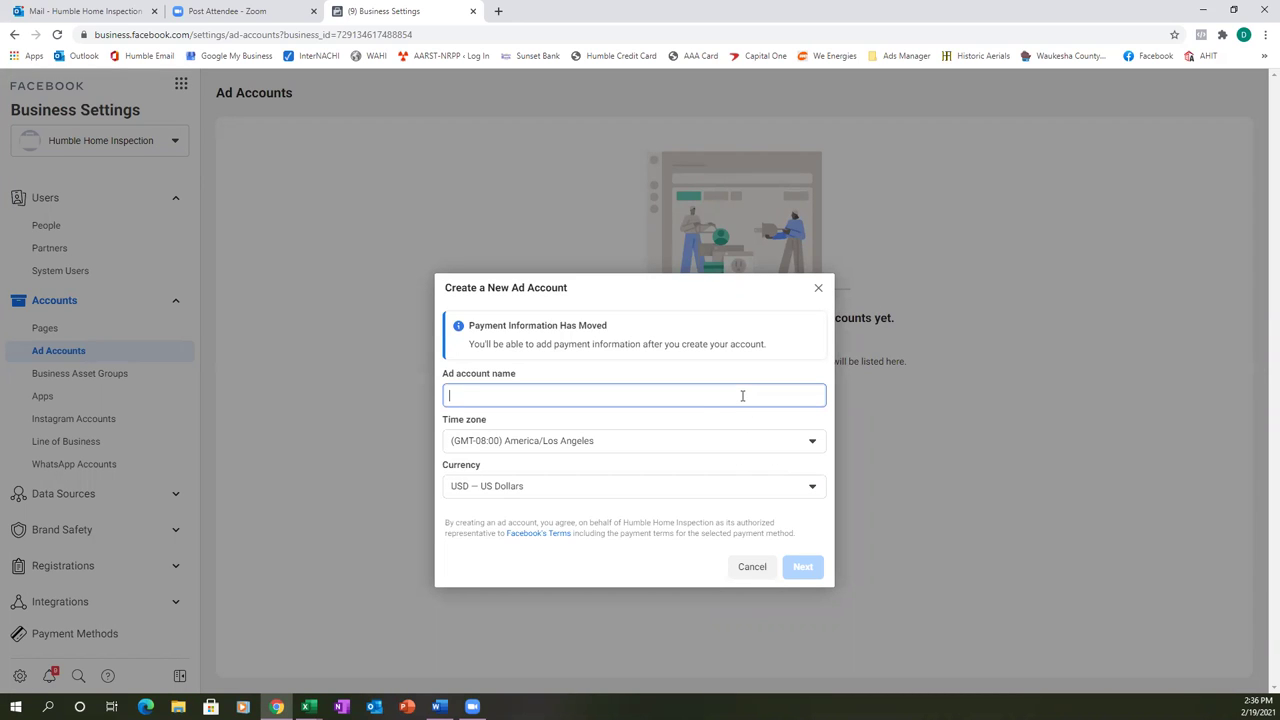
{"action": "type", "text": "H"}
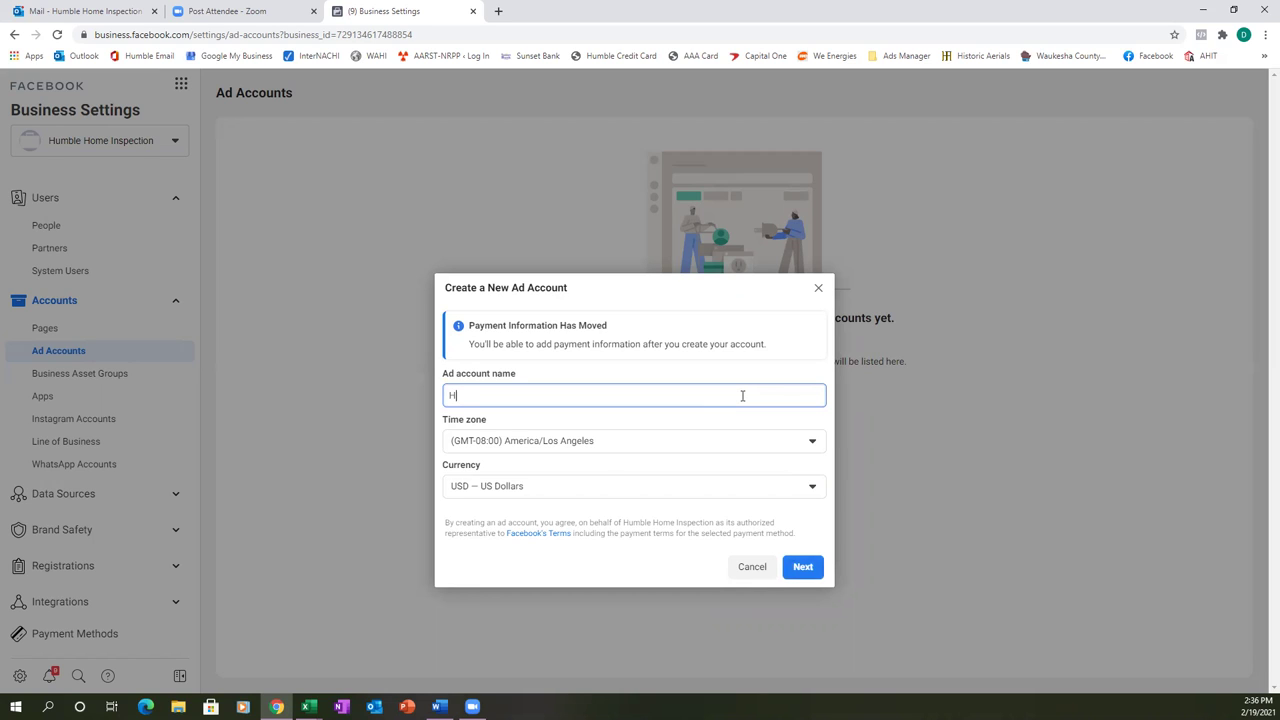
{"action": "type", "text": "umble Home Inspection"}
{"action": "key", "text": "Tab"}
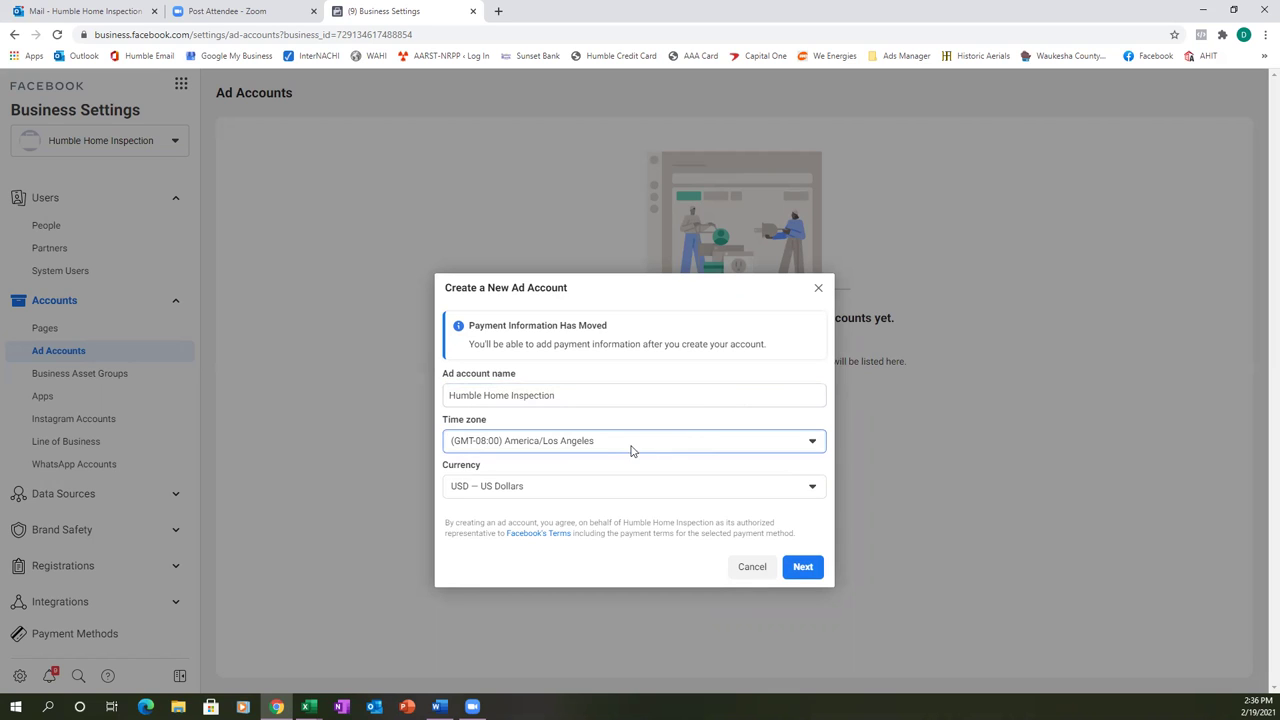
- Set the ad account time zone to (GMT-06:00) America/Chicago
{"action": "left_click", "coordinate": [611, 446]}
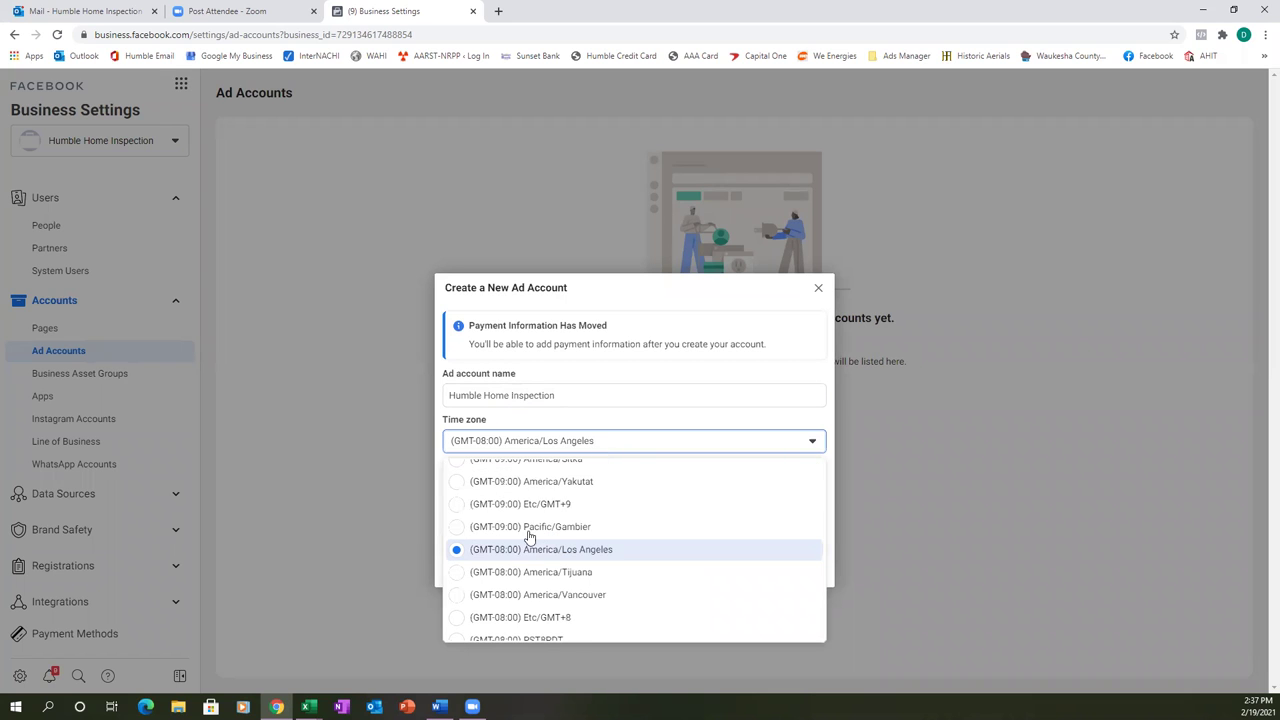
{"action": "scroll", "coordinate": [522, 562], "scroll_direction": "up", "scroll_amount": 2}
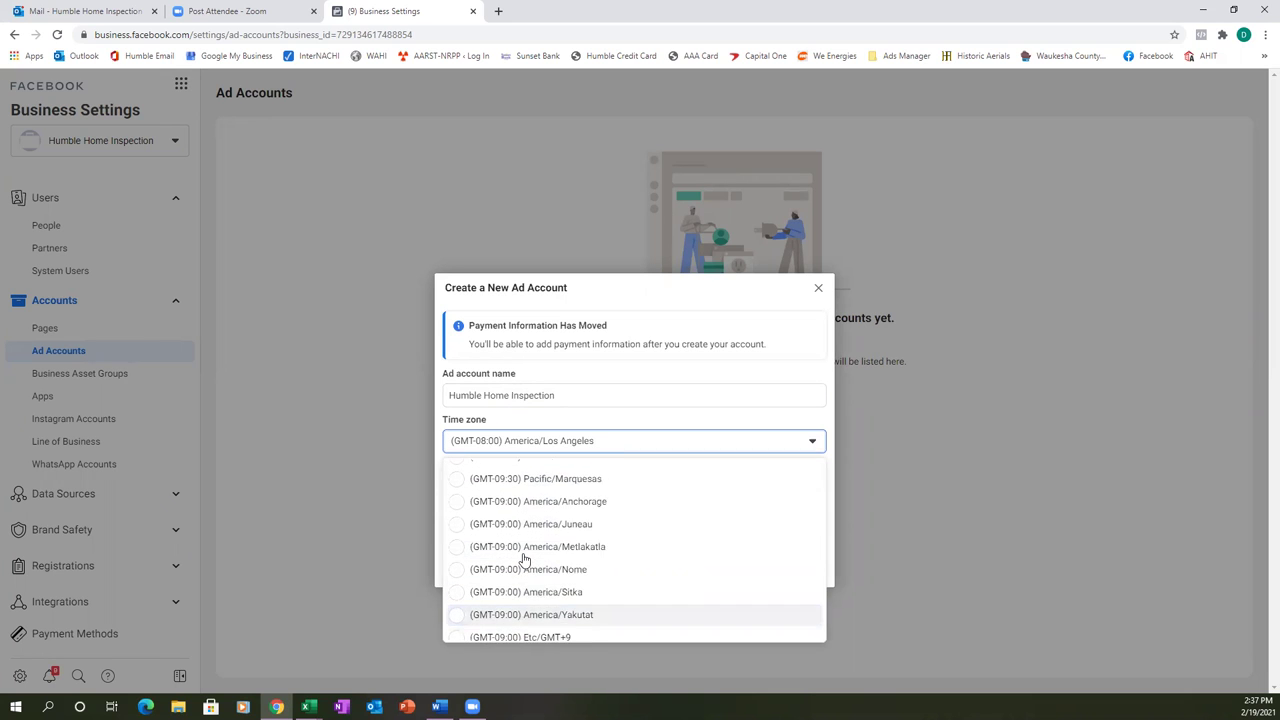
{"action": "scroll", "coordinate": [522, 565], "scroll_direction": "down", "scroll_amount": 2}
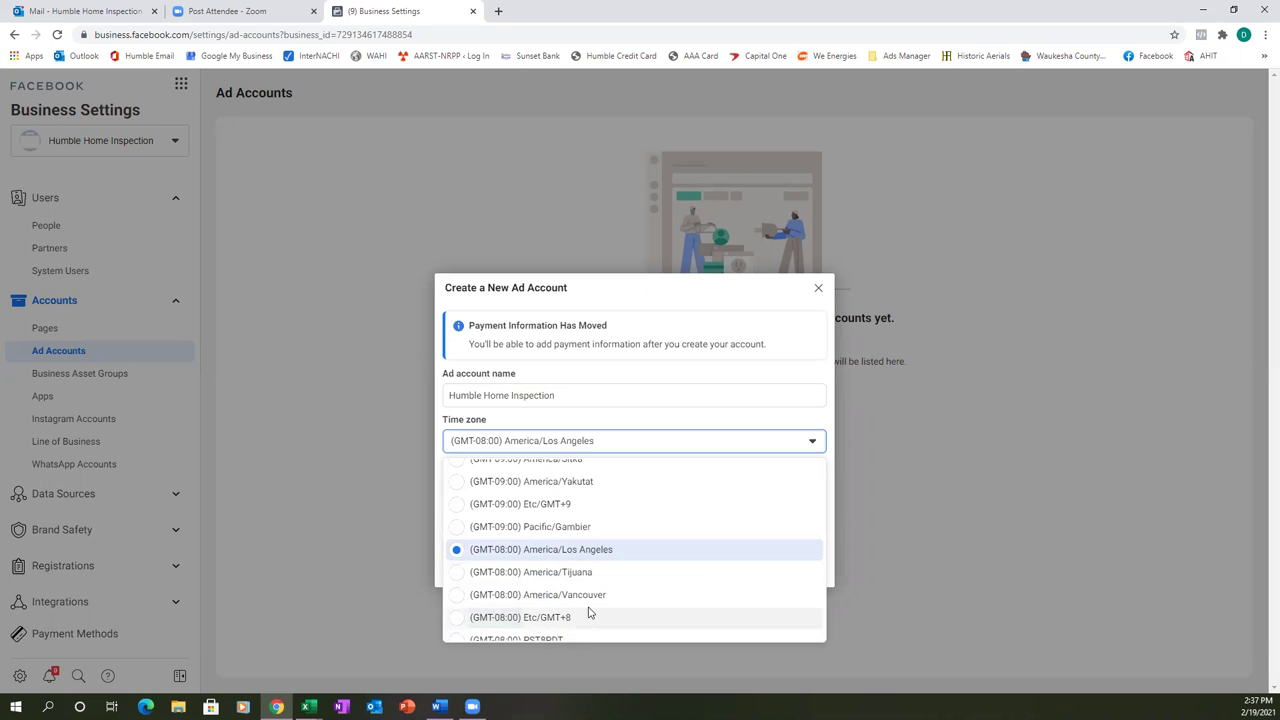
{"action": "scroll", "coordinate": [589, 597], "scroll_direction": "down", "scroll_amount": 1}
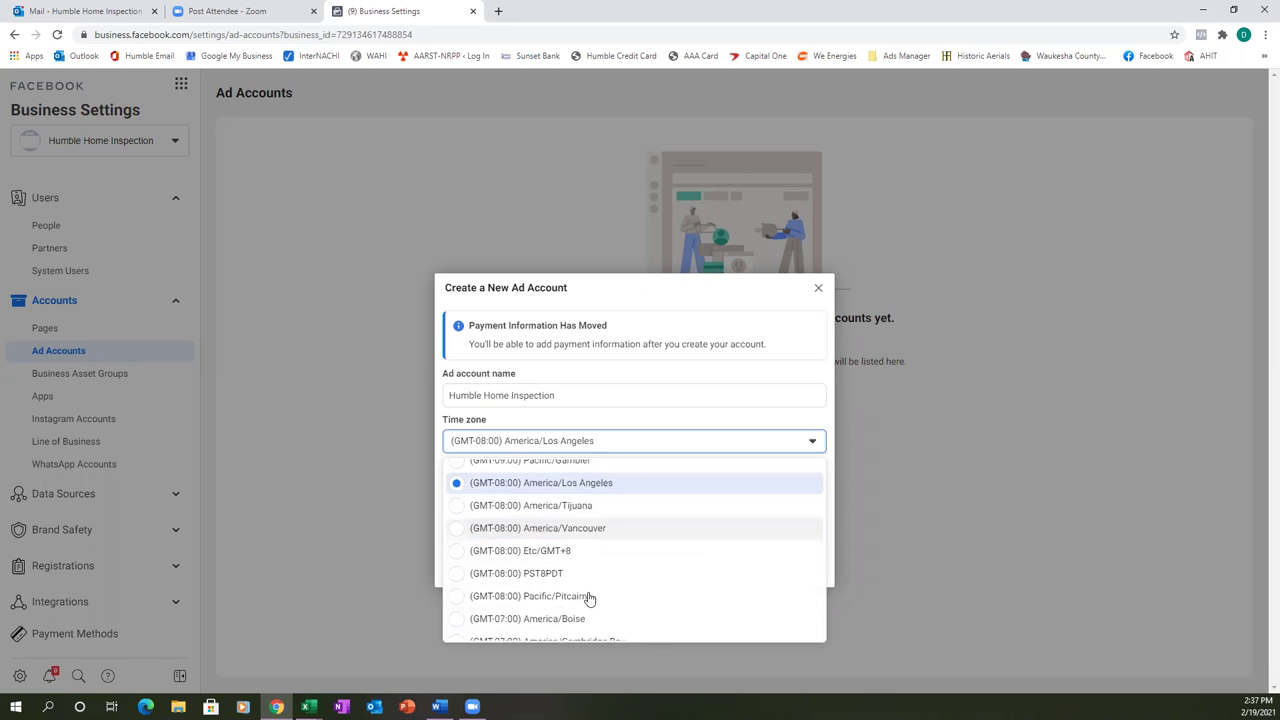
{"action": "scroll", "coordinate": [589, 597], "scroll_direction": "down", "scroll_amount": 1}
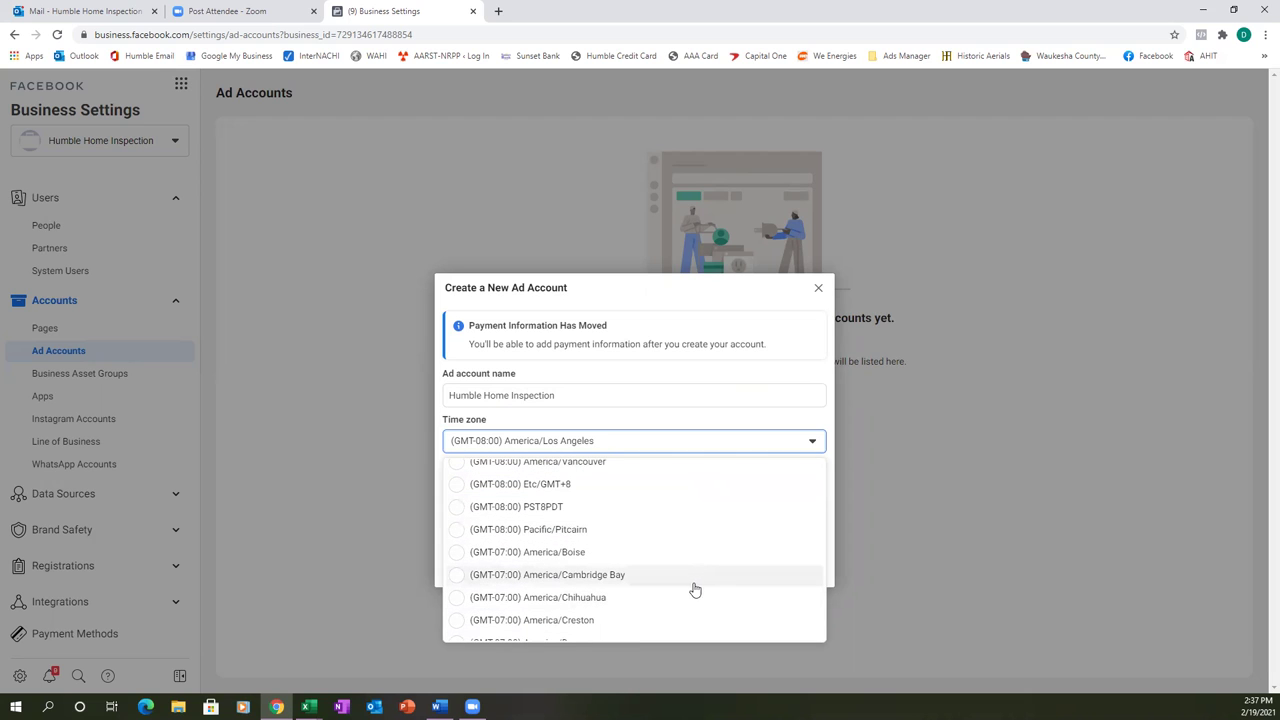
{"action": "scroll", "coordinate": [693, 591], "scroll_direction": "down", "scroll_amount": 3}
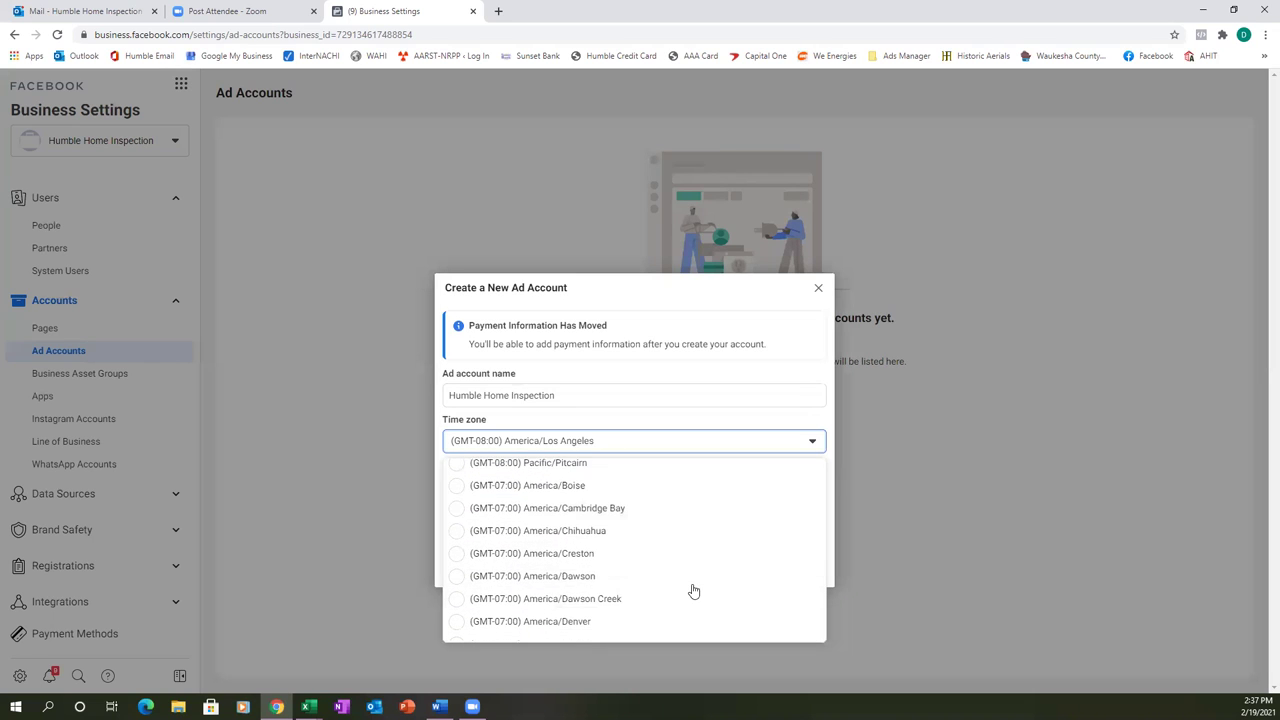
{"action": "scroll", "coordinate": [693, 591], "scroll_direction": "down", "scroll_amount": 1}
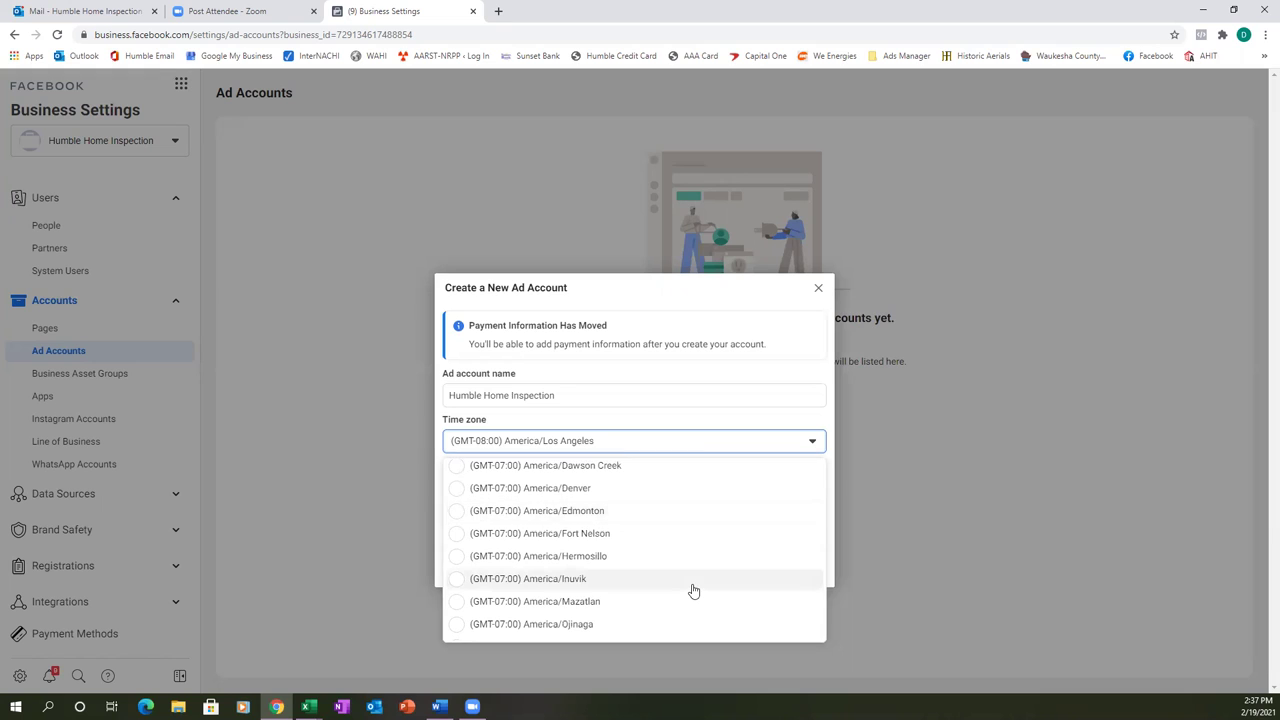
{"action": "scroll", "coordinate": [693, 591], "scroll_direction": "down", "scroll_amount": 1}
{"action": "scroll", "coordinate": [693, 591], "scroll_direction": "down", "scroll_amount": 2}
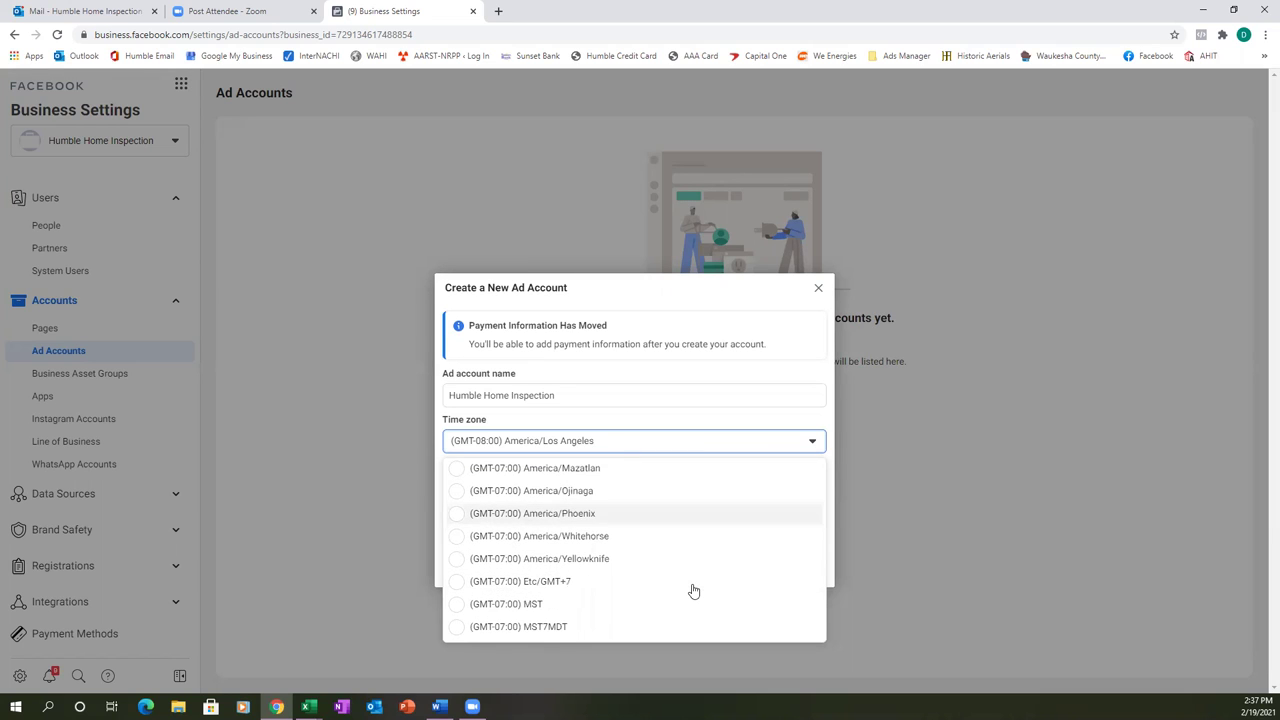
{"action": "scroll", "coordinate": [693, 591], "scroll_direction": "down", "scroll_amount": 1}
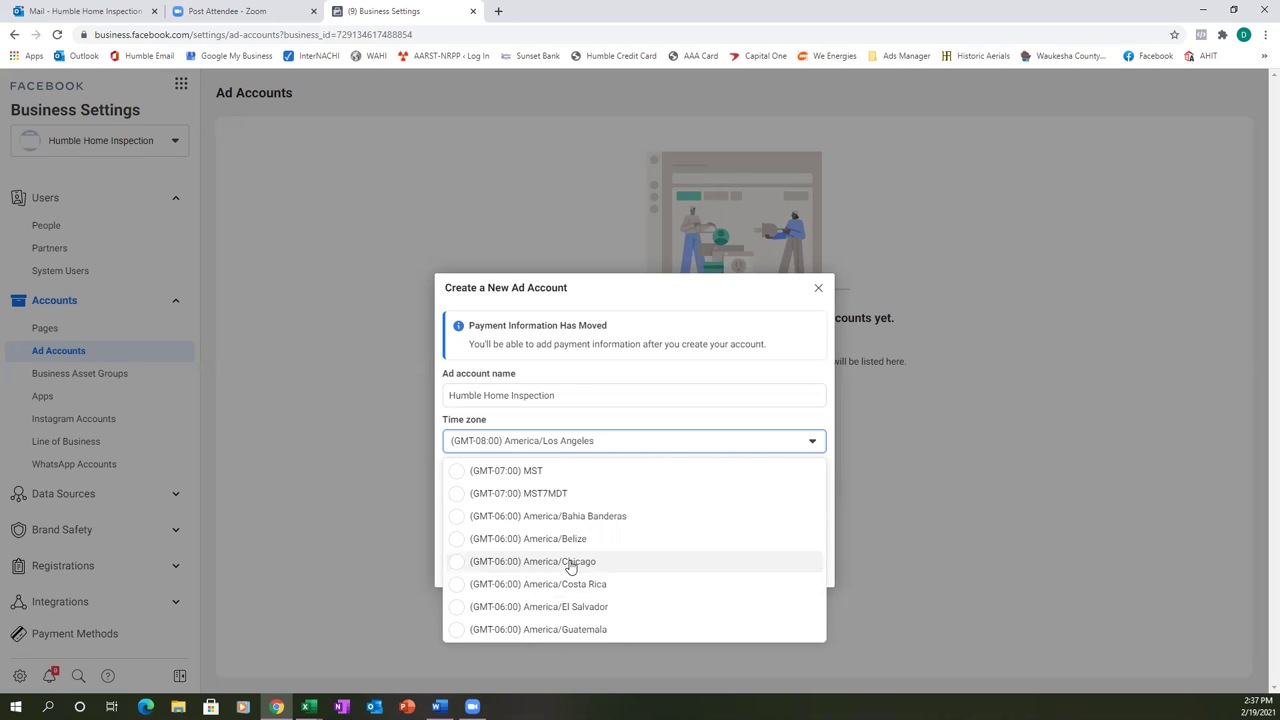
{"action": "left_click", "coordinate": [572, 564]}
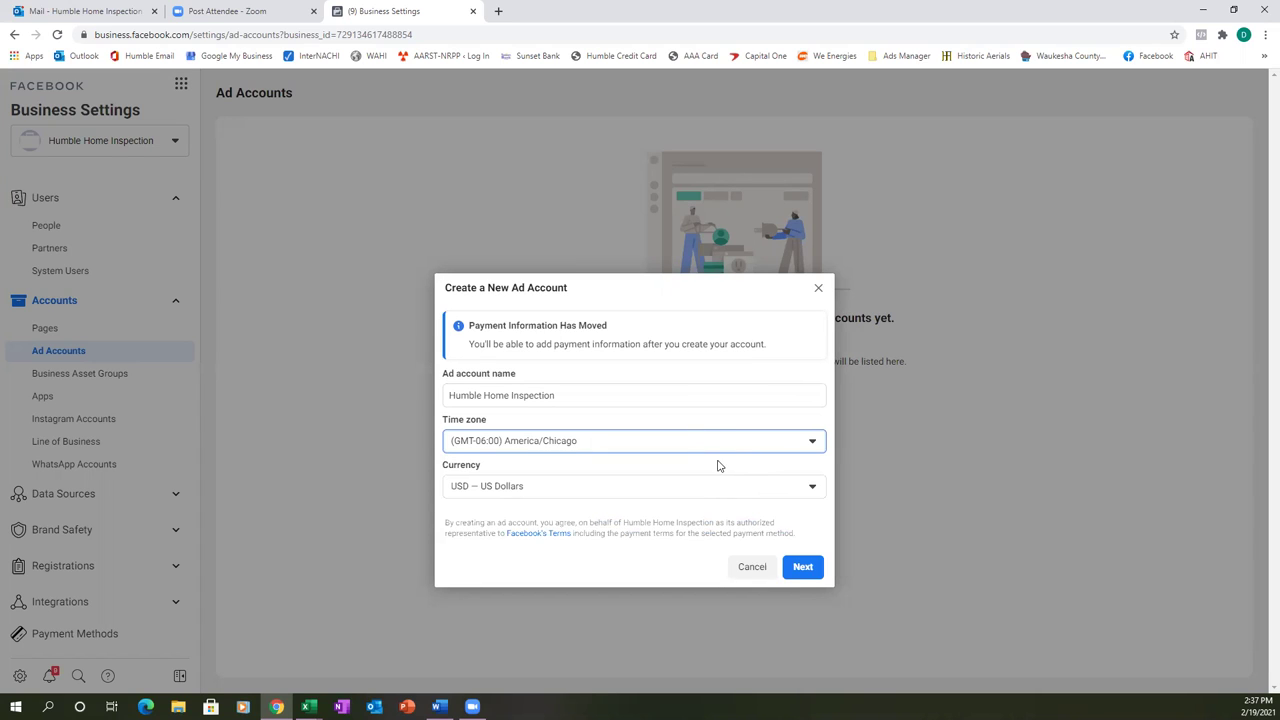
- Create the Humble Home Inspection ad account as belonging to this business
{"action": "left_click", "coordinate": [802, 567]}
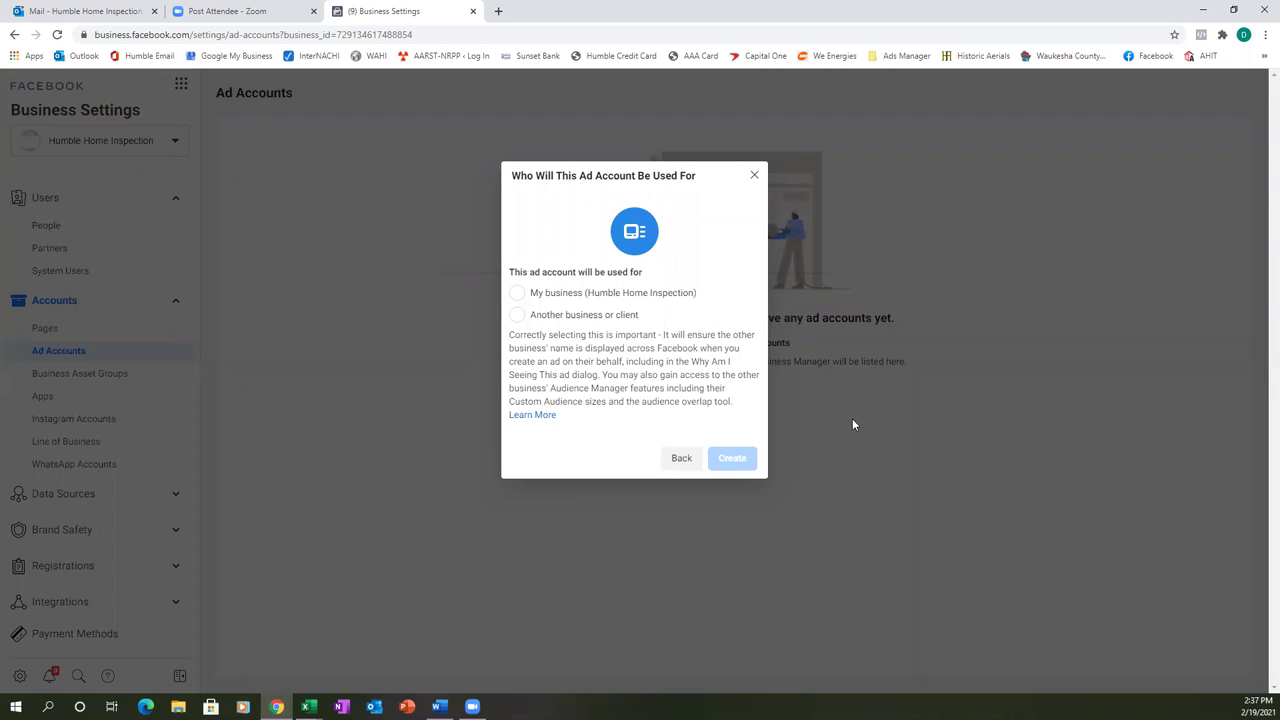
{"action": "left_click", "coordinate": [516, 292]}
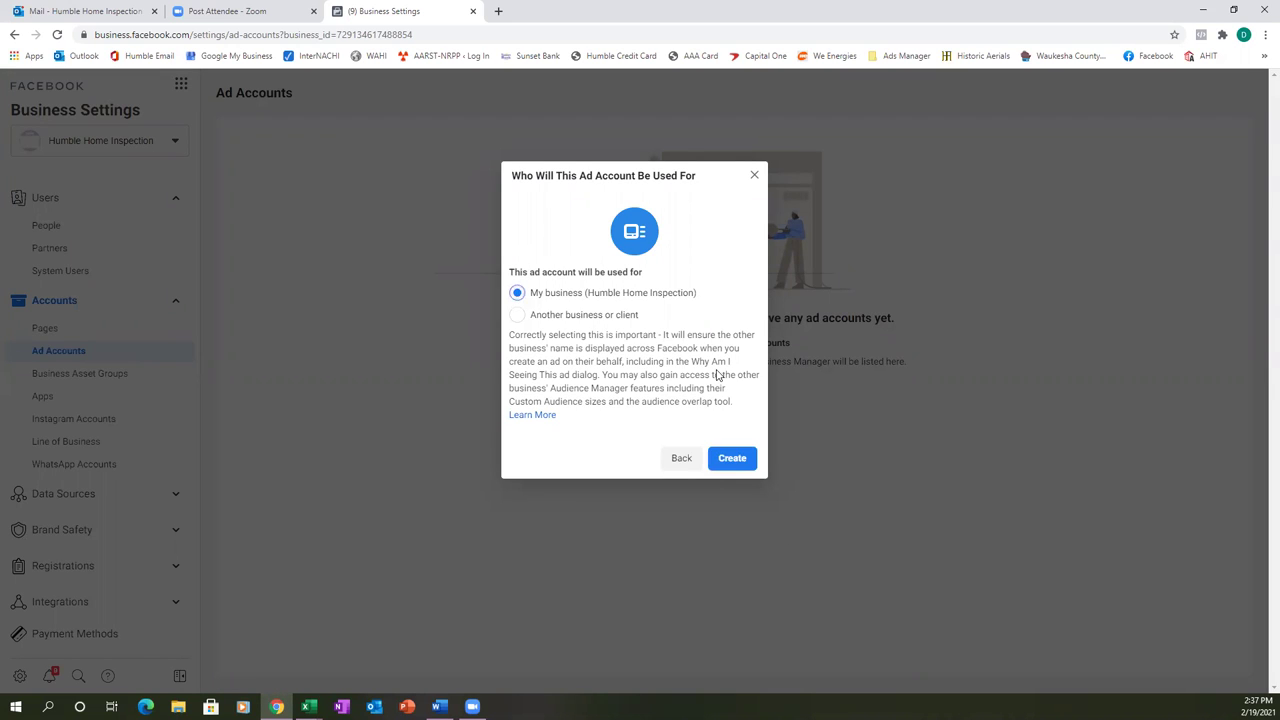
{"action": "left_click", "coordinate": [721, 462]}
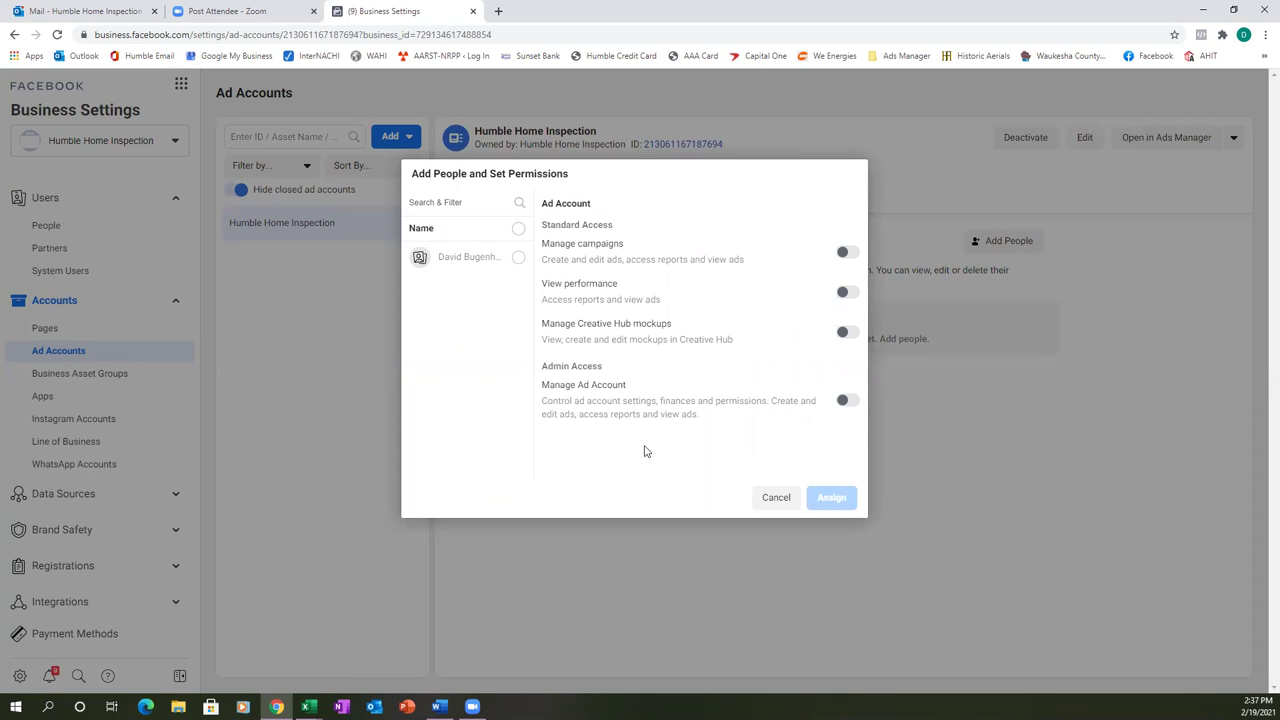
- Assign the business's admin full Manage Ad Account access
{"action": "left_click", "coordinate": [518, 260]}
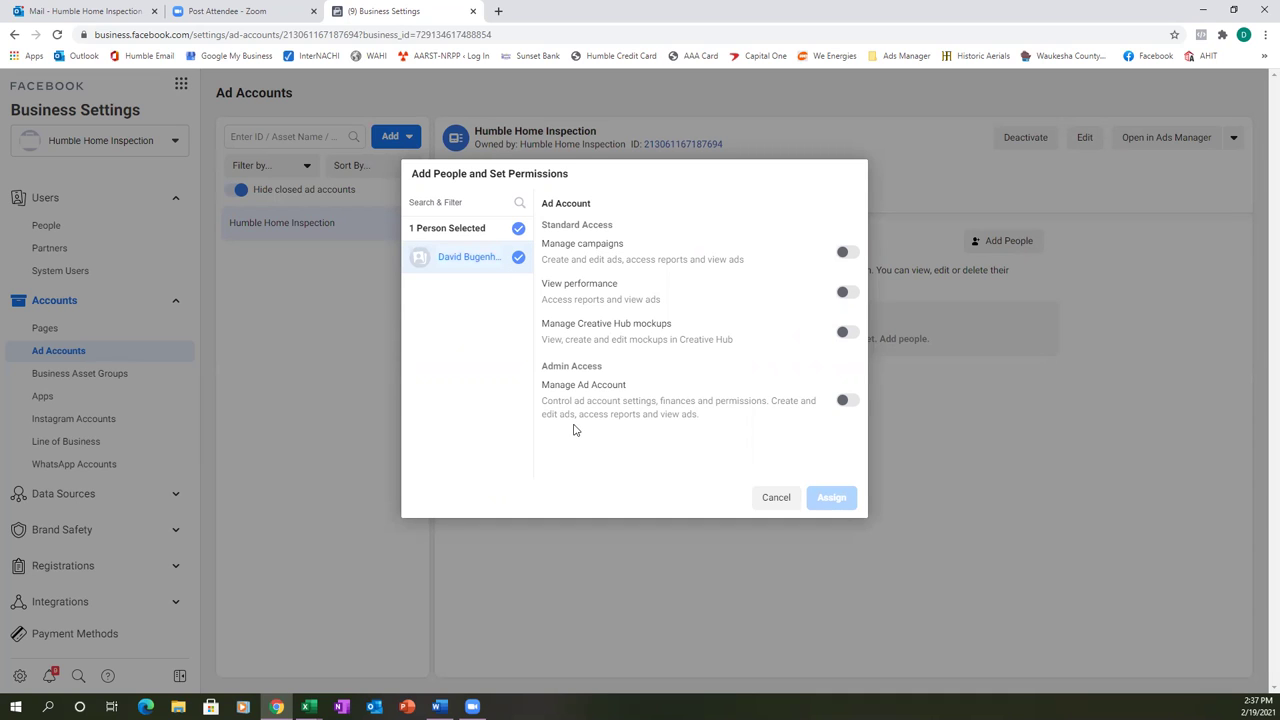
{"action": "left_click", "coordinate": [846, 401]}
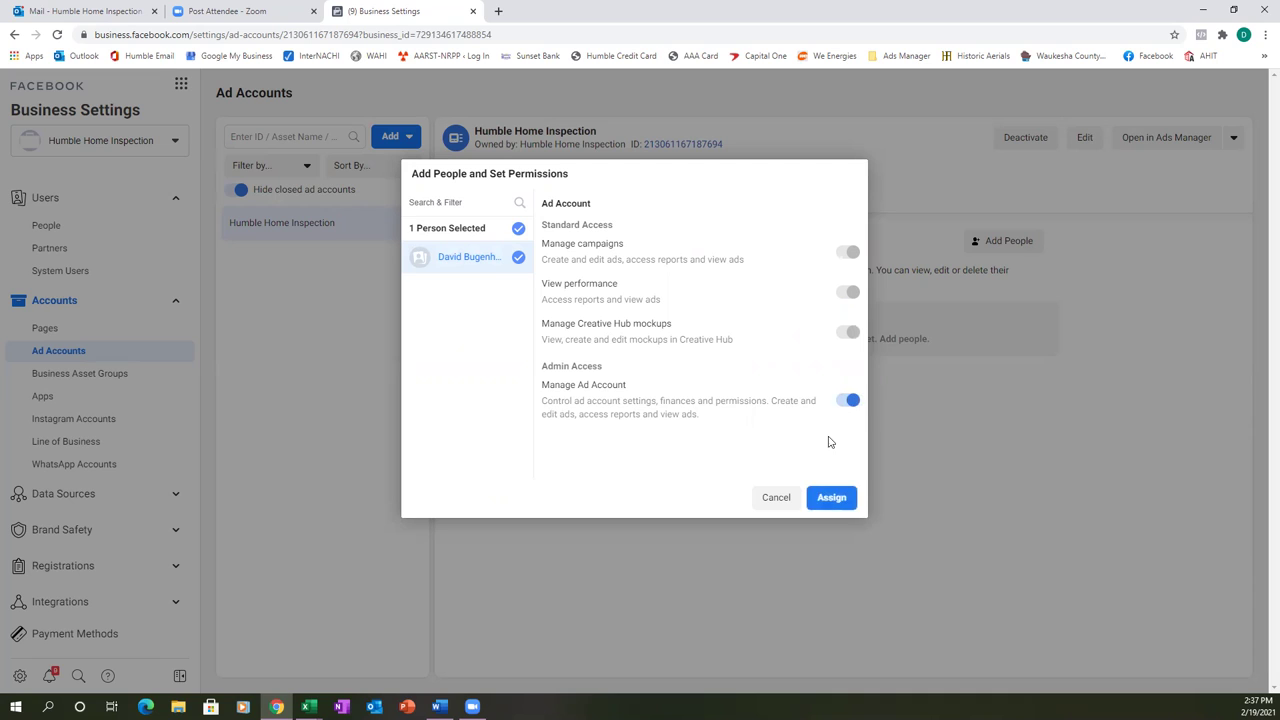
{"action": "left_click", "coordinate": [830, 497]}
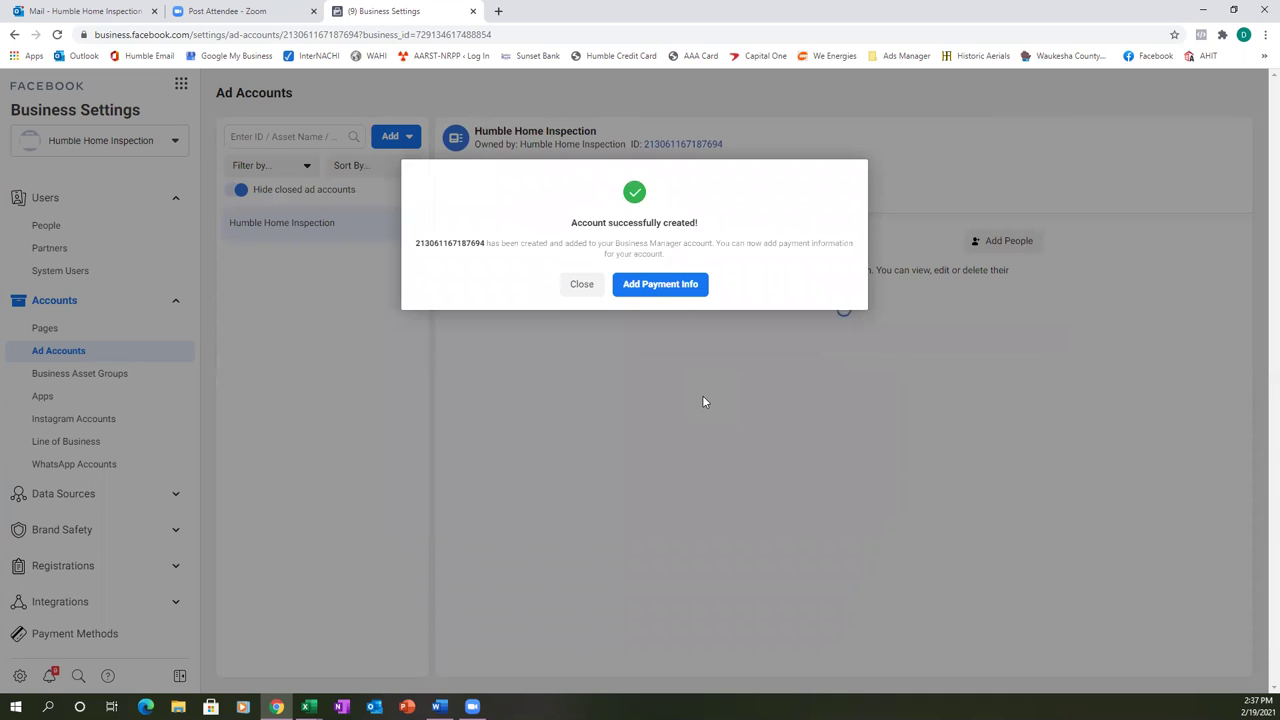
- Add a debit or credit card as the Humble Home Inspection ad account's payment method
{"action": "left_click", "coordinate": [677, 288]}
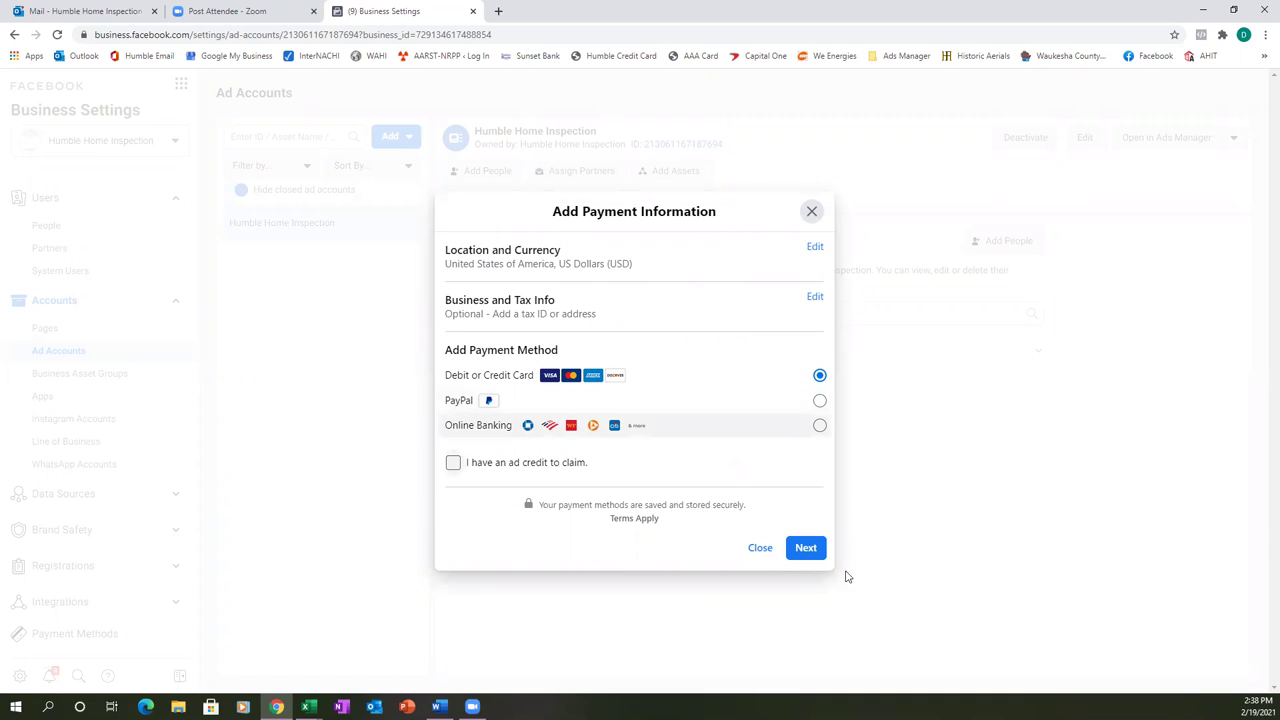
{"action": "left_click", "coordinate": [806, 556]}
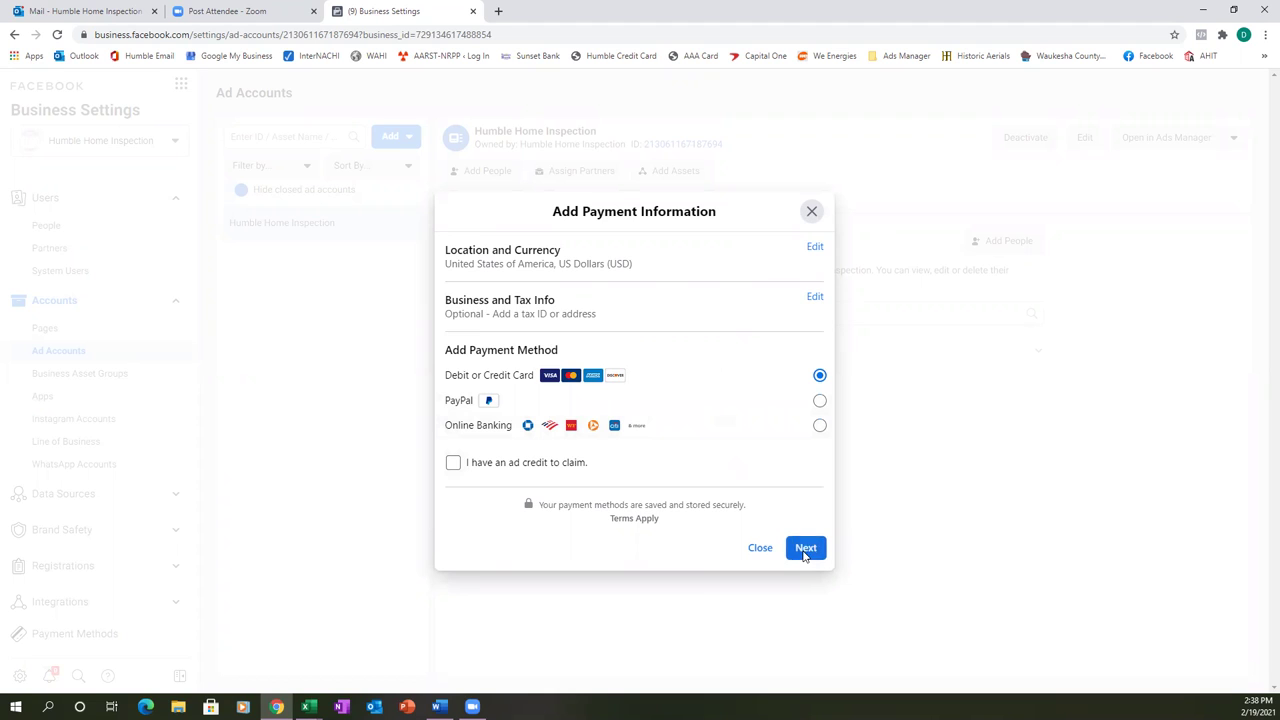
{"action": "left_click", "coordinate": [629, 332]}
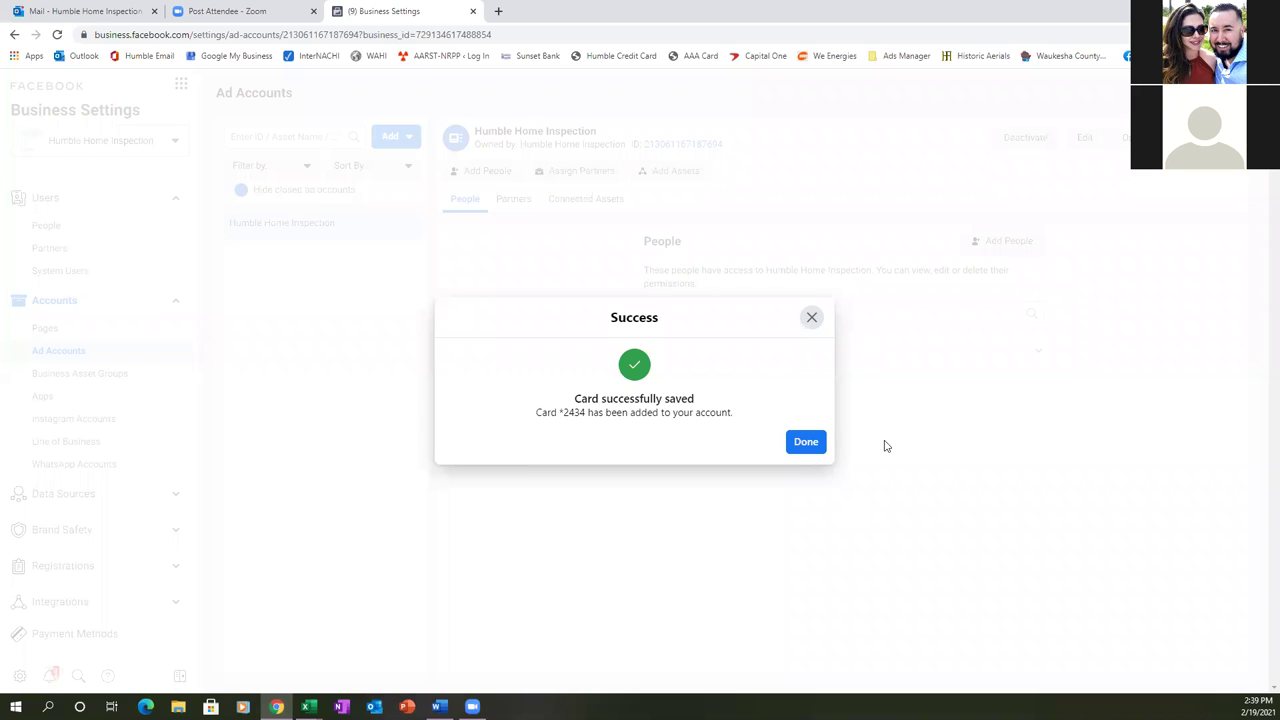
{"action": "left_click", "coordinate": [808, 446]}
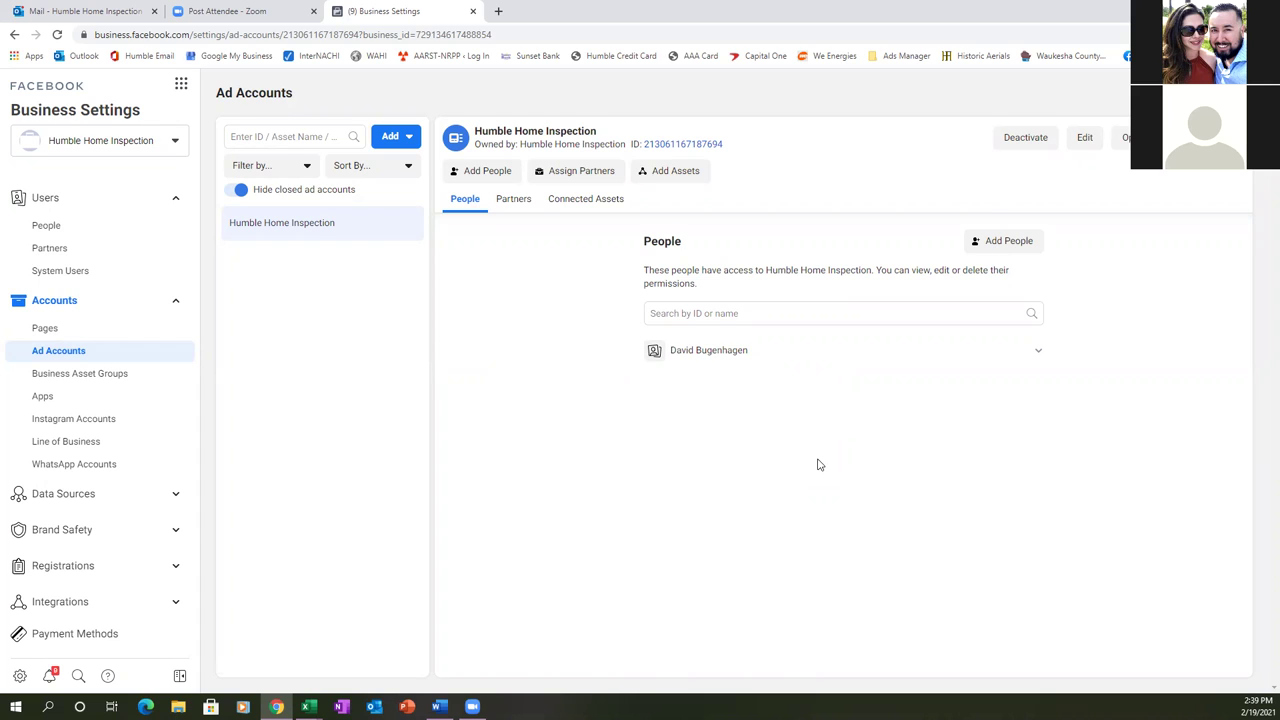
- Bookmark the Pages settings as 'Business Settings' in the Ads Manager folder
{"action": "left_click", "coordinate": [54, 334]}
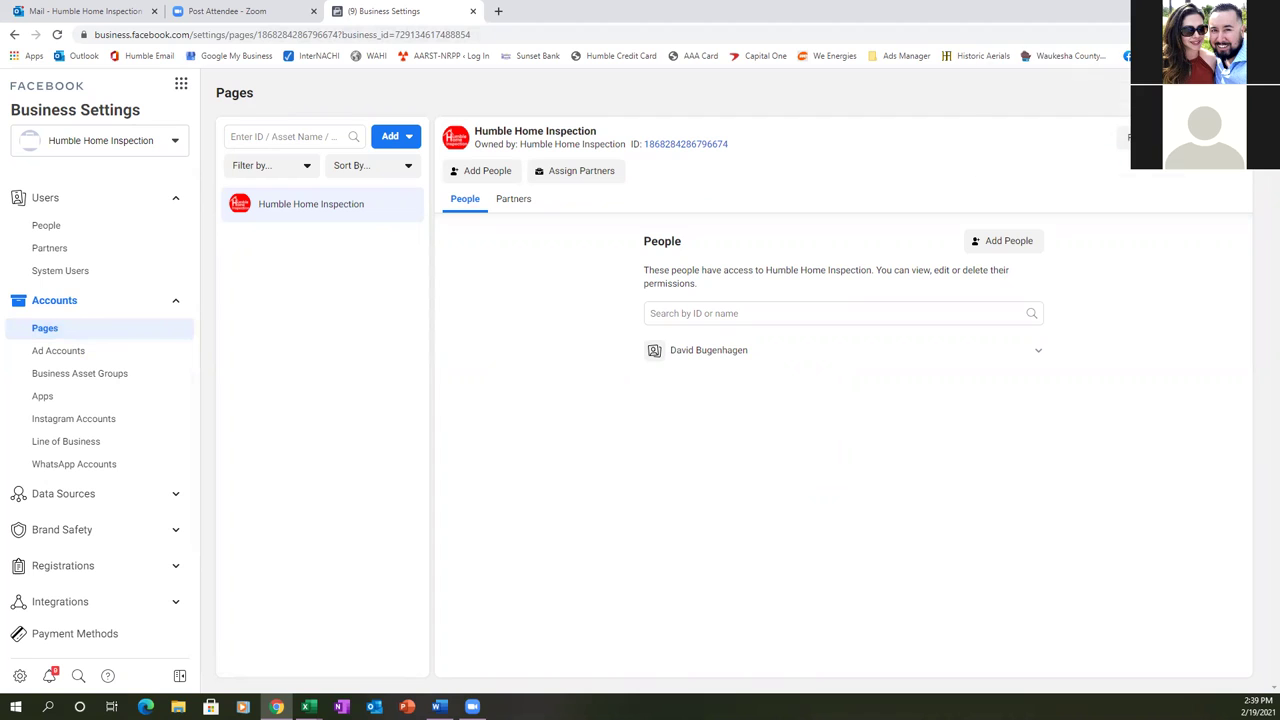
{"action": "key", "text": "ctrl+d"}
{"action": "left_click", "coordinate": [1030, 91]}
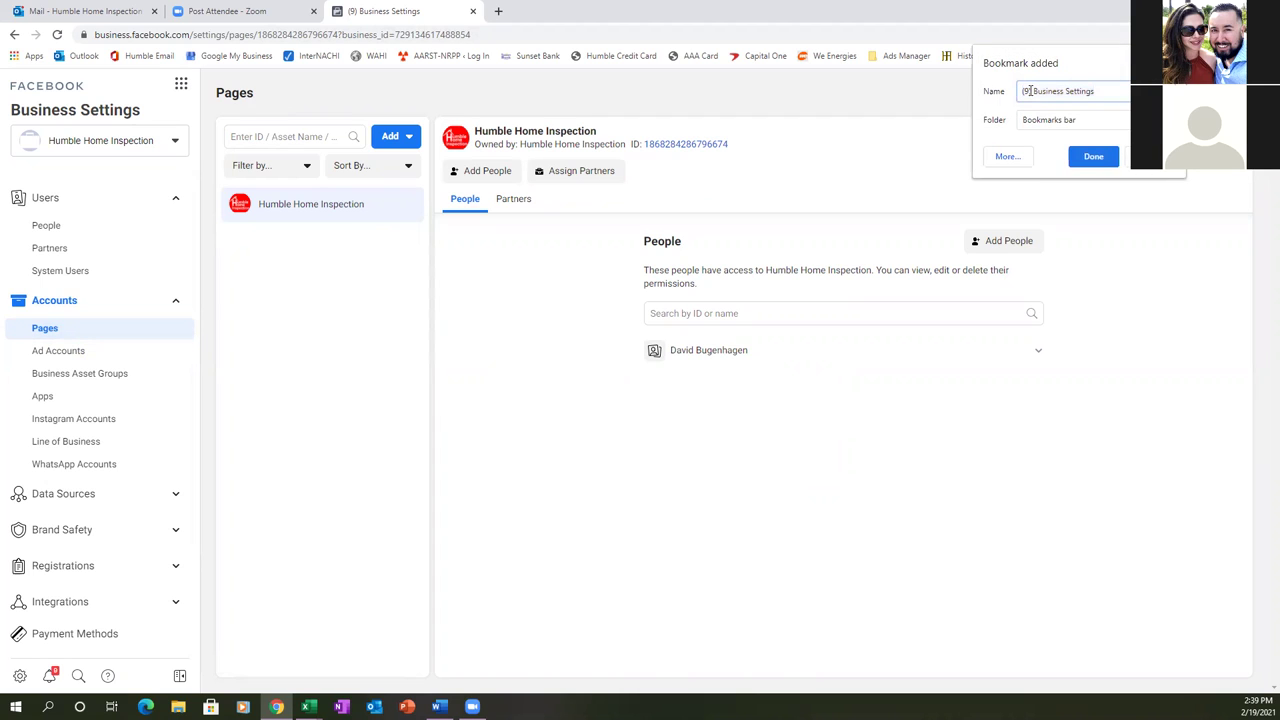
{"action": "key", "text": "BackSpace"}
{"action": "key", "text": "BackSpace"}
{"action": "key", "text": "BackSpace"}
{"action": "left_click", "coordinate": [1075, 119]}
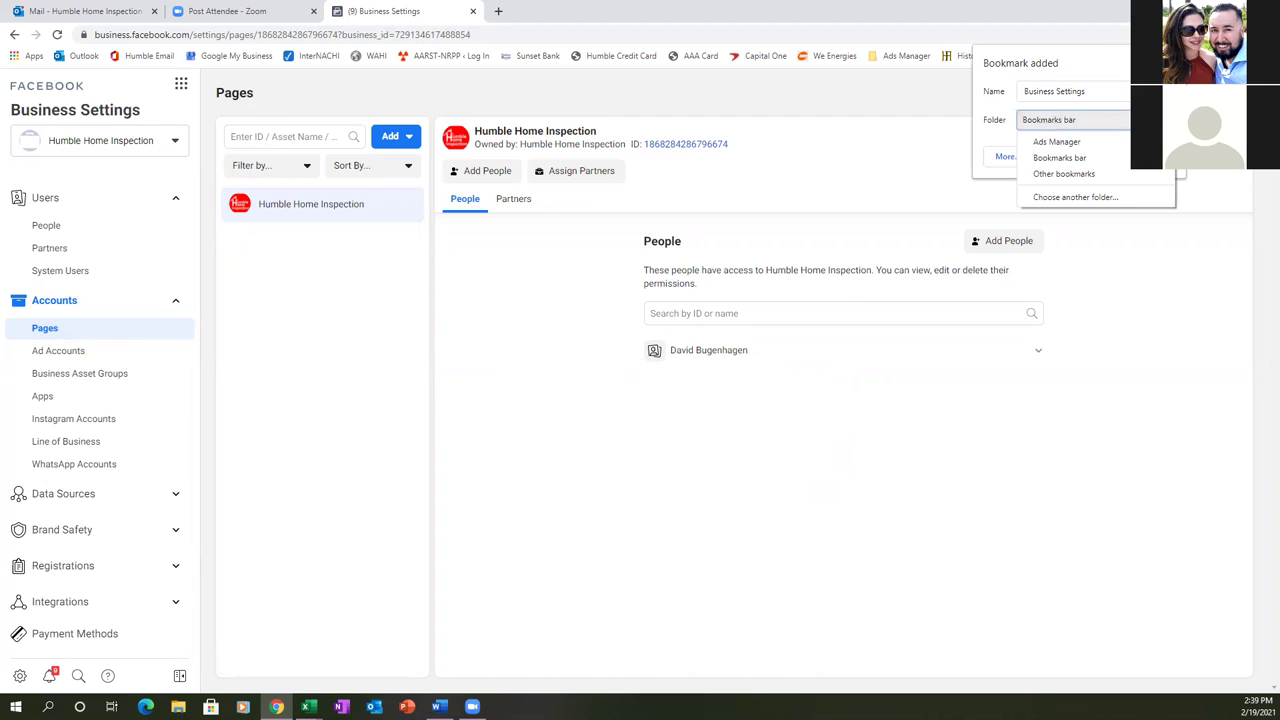
{"action": "left_click", "coordinate": [1097, 142]}
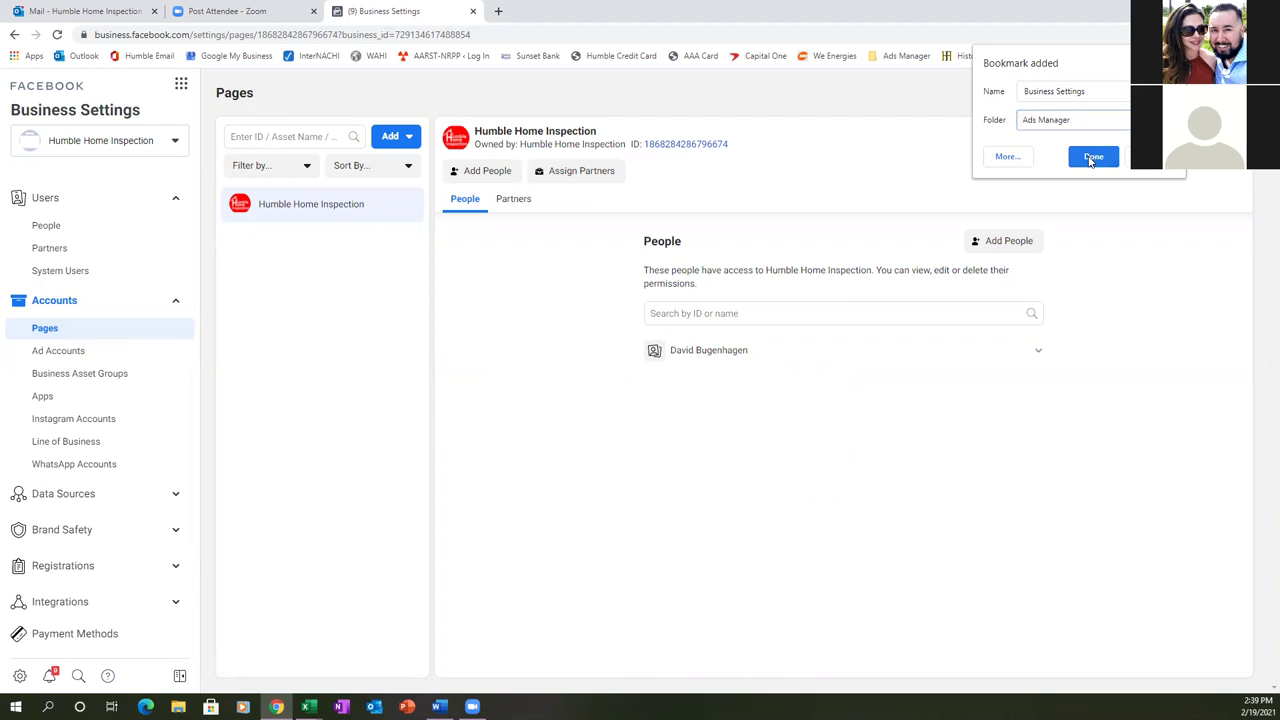
{"action": "left_click", "coordinate": [1092, 158]}
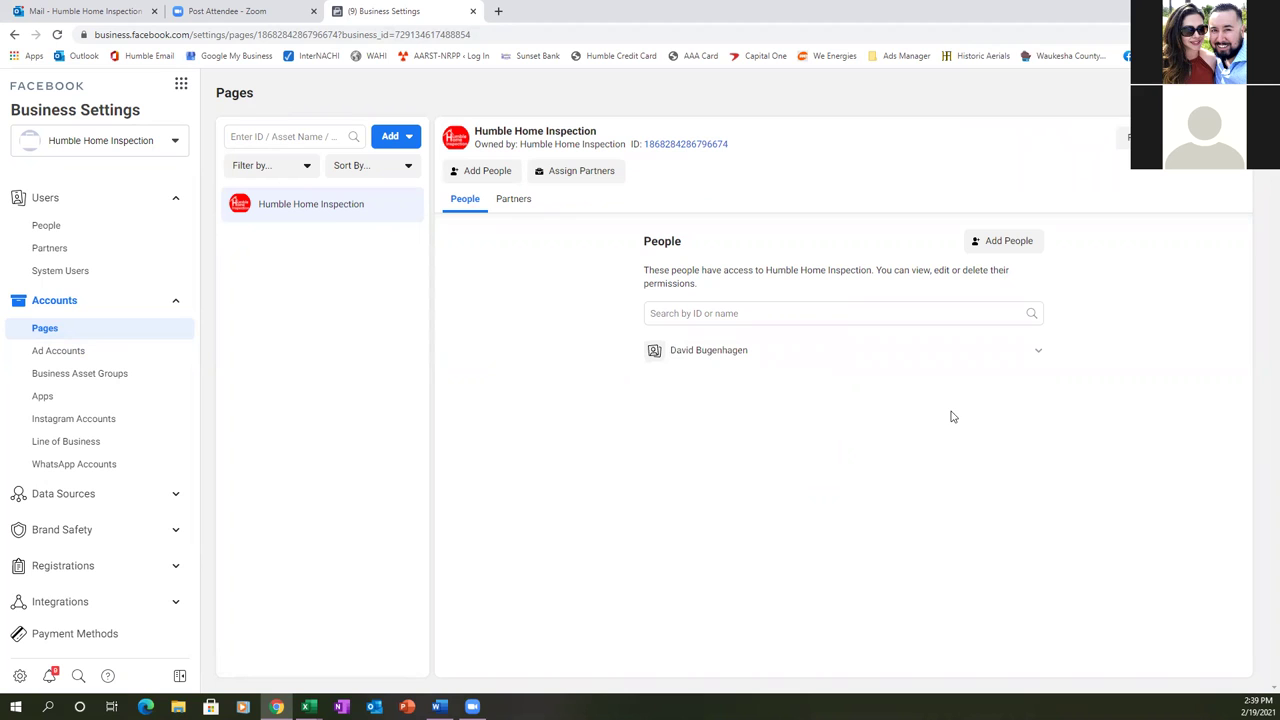
- Bookmark the Ad Accounts settings as 'Ad Account' in the Ads Manager folder
{"action": "left_click", "coordinate": [88, 351]}
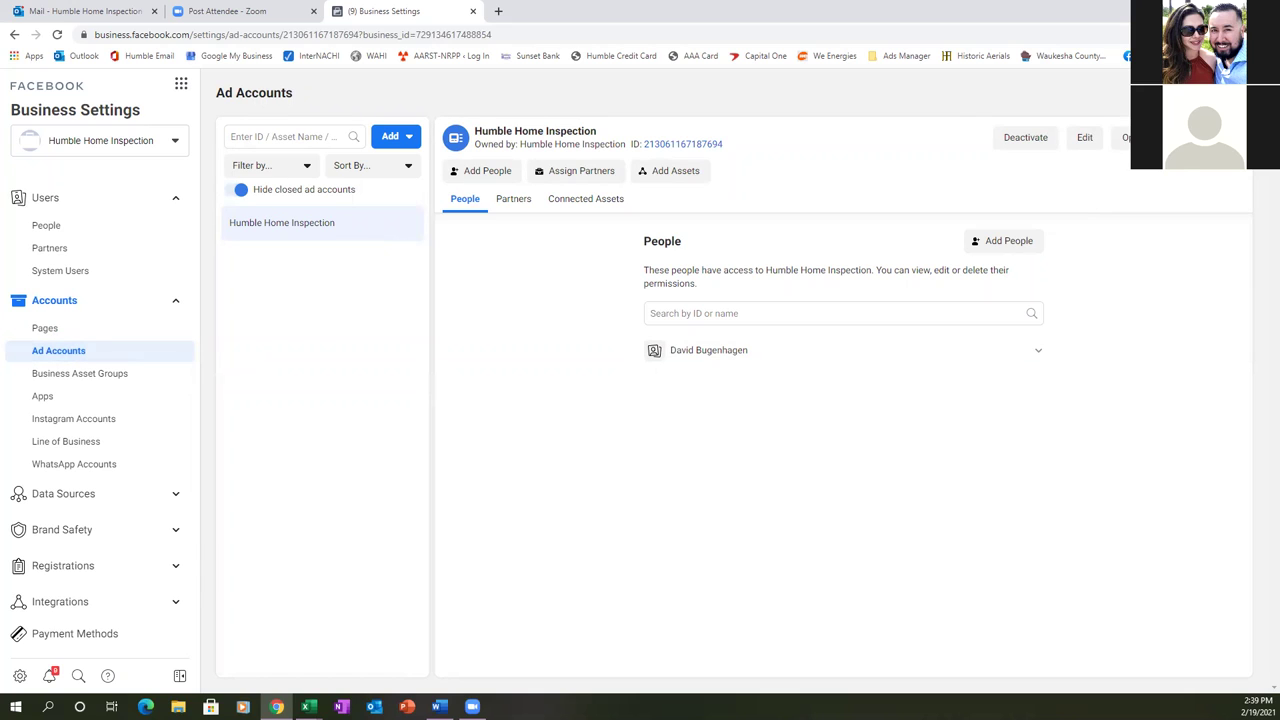
{"action": "key", "text": "ctrl+d"}
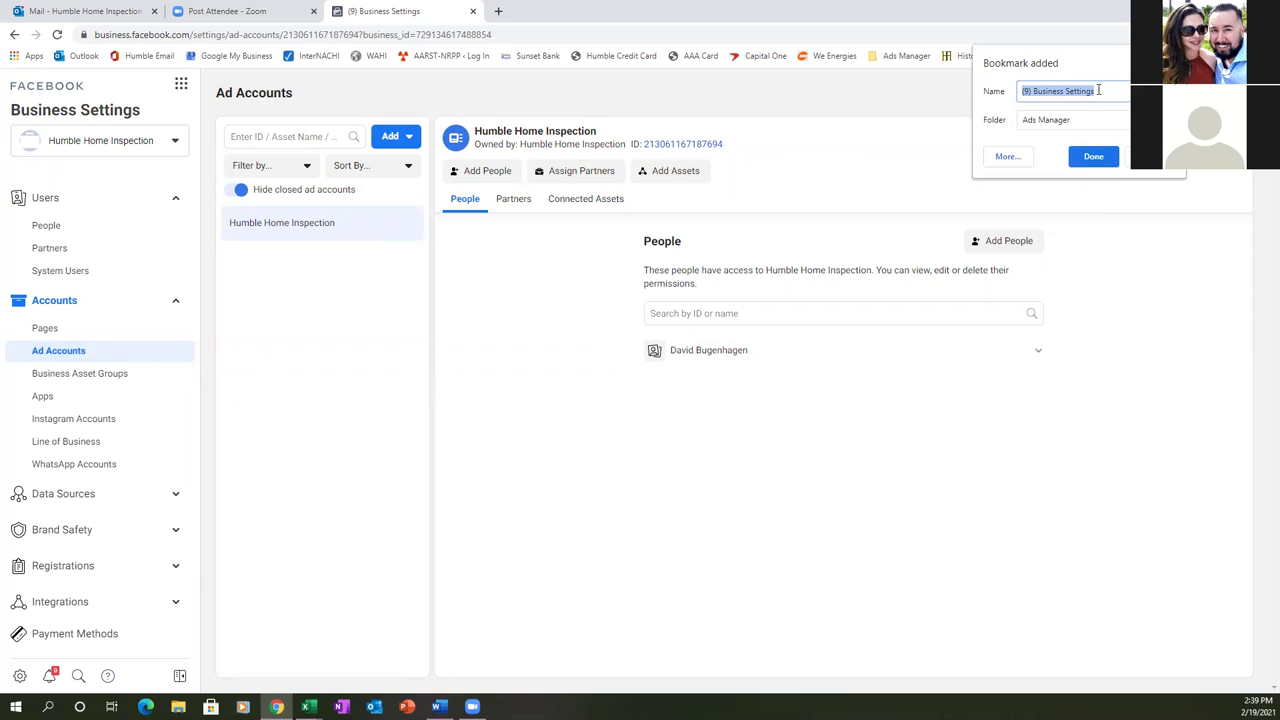
{"action": "type", "text": "Ad Acc"}
{"action": "key", "text": "BackSpace"}
{"action": "key", "text": "BackSpace"}
{"action": "type", "text": "ccount"}
{"action": "left_click", "coordinate": [1094, 157]}
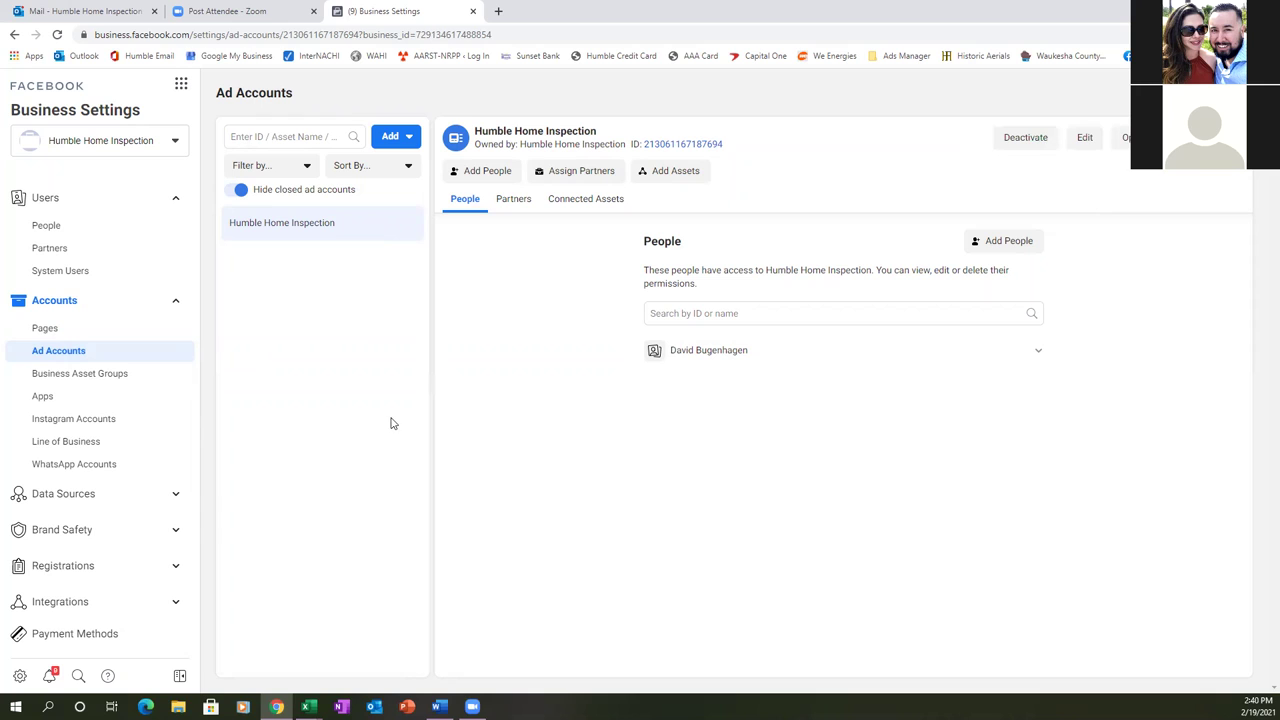
{"action": "left_click", "coordinate": [106, 492]}
{"action": "scroll", "coordinate": [180, 464], "scroll_direction": "down", "scroll_amount": 1}
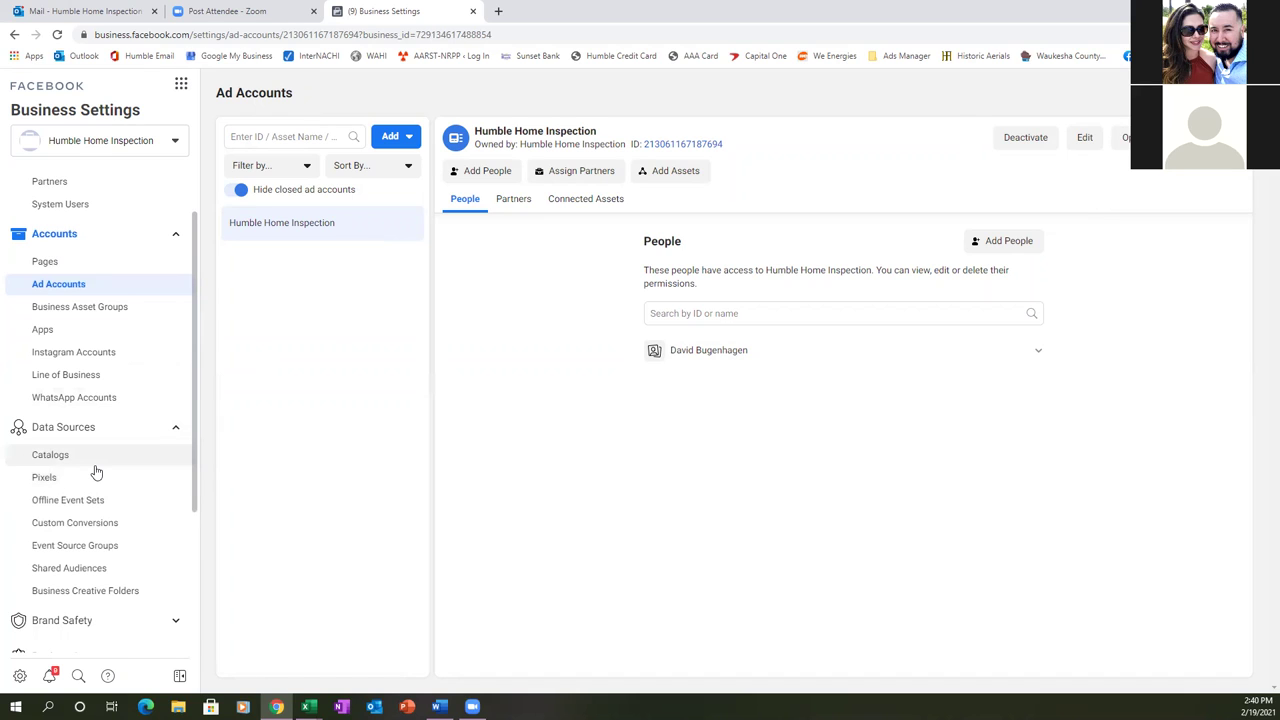
{"action": "left_click", "coordinate": [45, 479]}
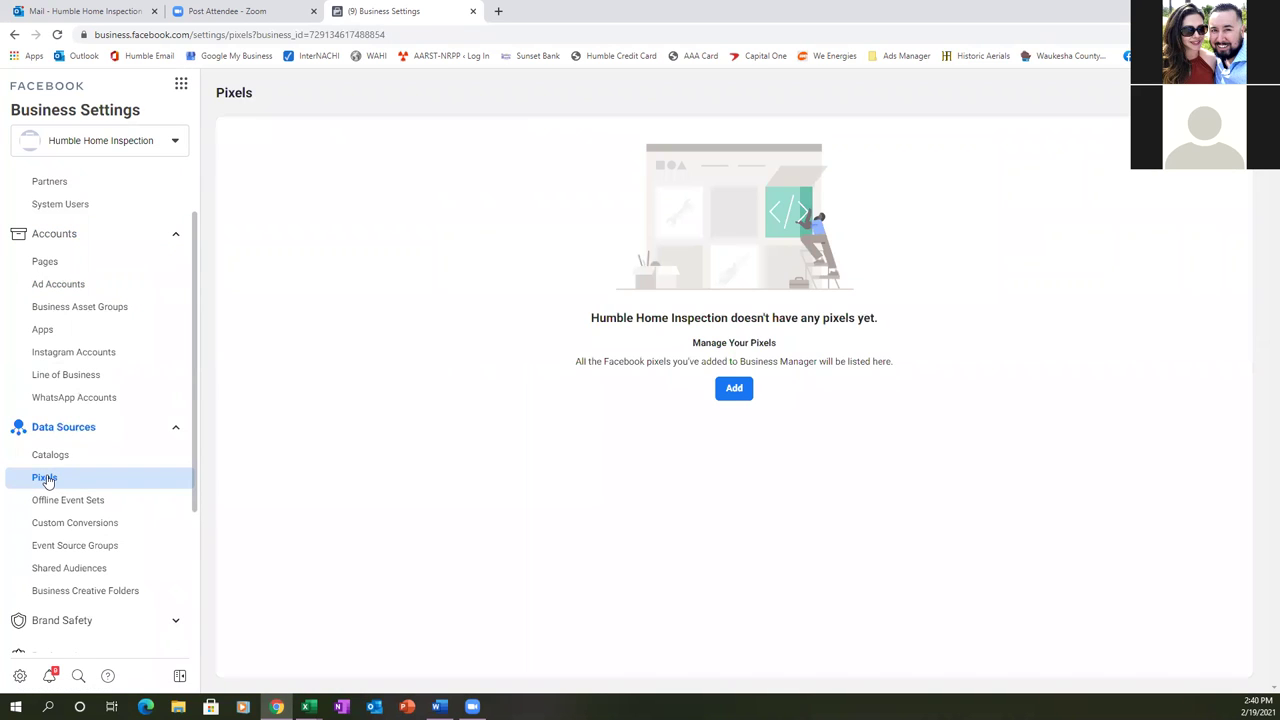
{"action": "left_click", "coordinate": [736, 396]}
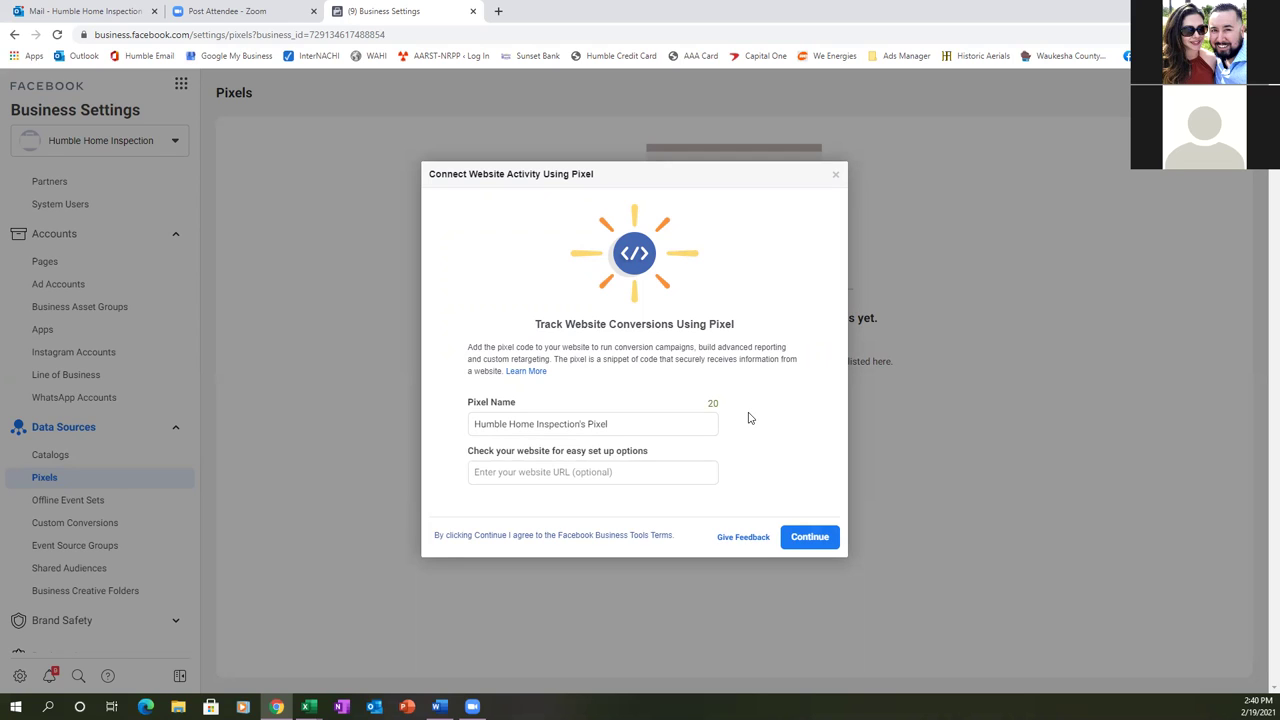
- Create the pixel with its suggested name and copy its base code for manual installation
{"action": "left_click", "coordinate": [805, 537]}
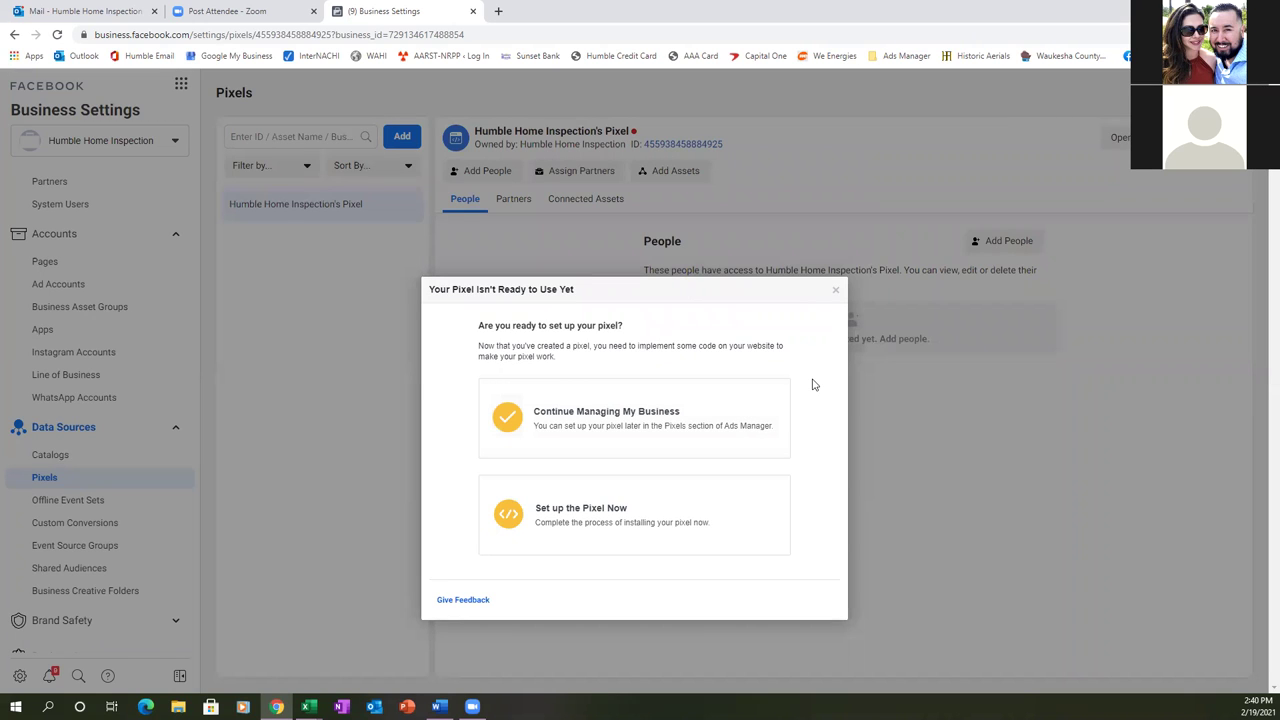
{"action": "left_click", "coordinate": [597, 523]}
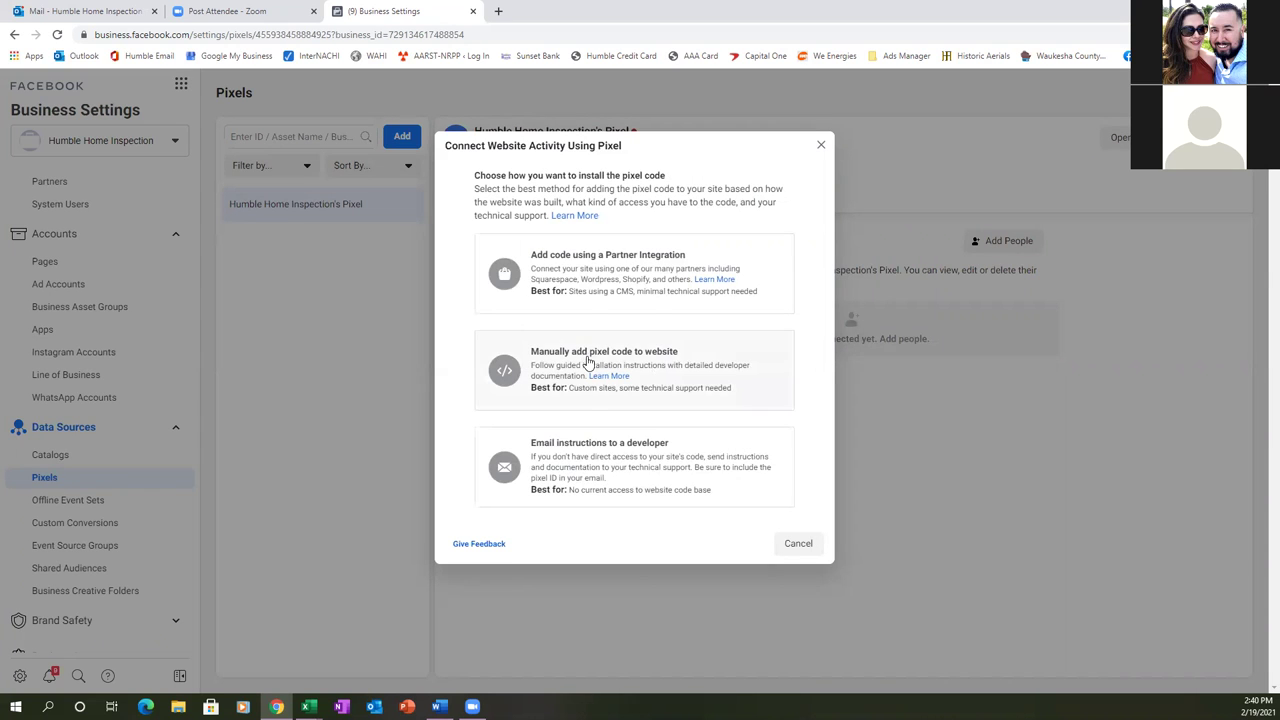
{"action": "left_click", "coordinate": [588, 362]}
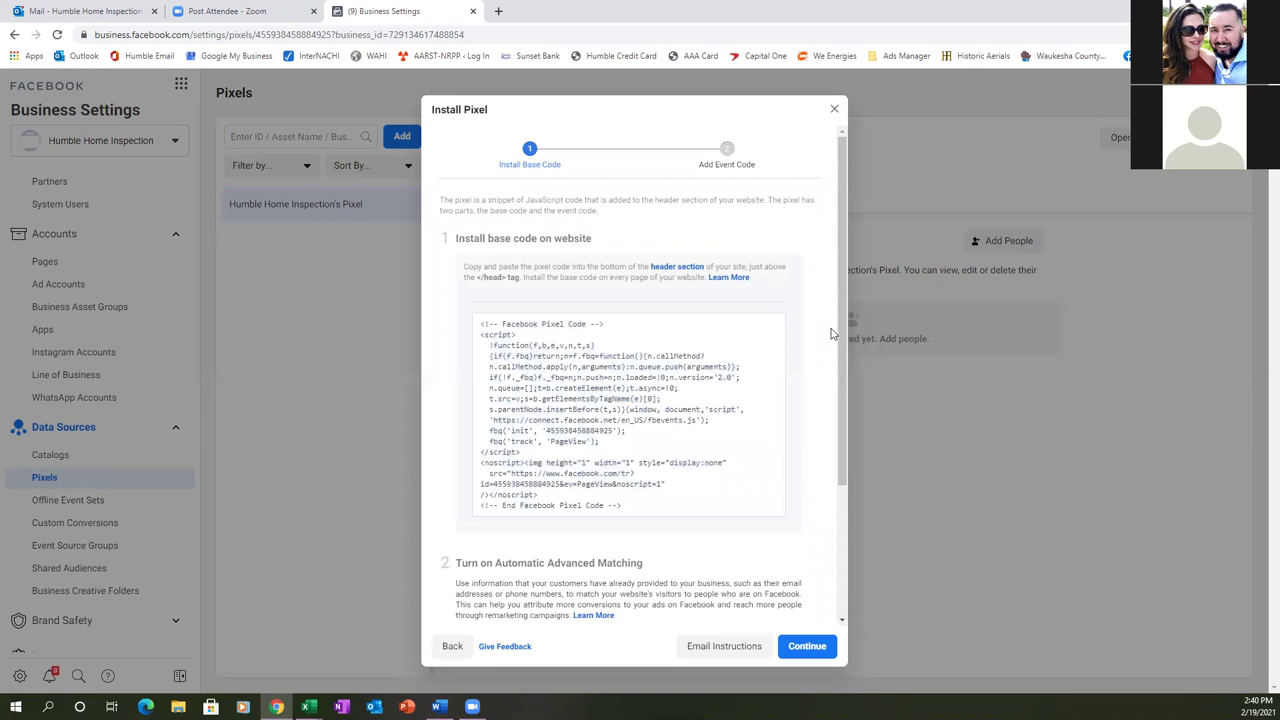
{"action": "mouse_move", "coordinate": [734, 396]}
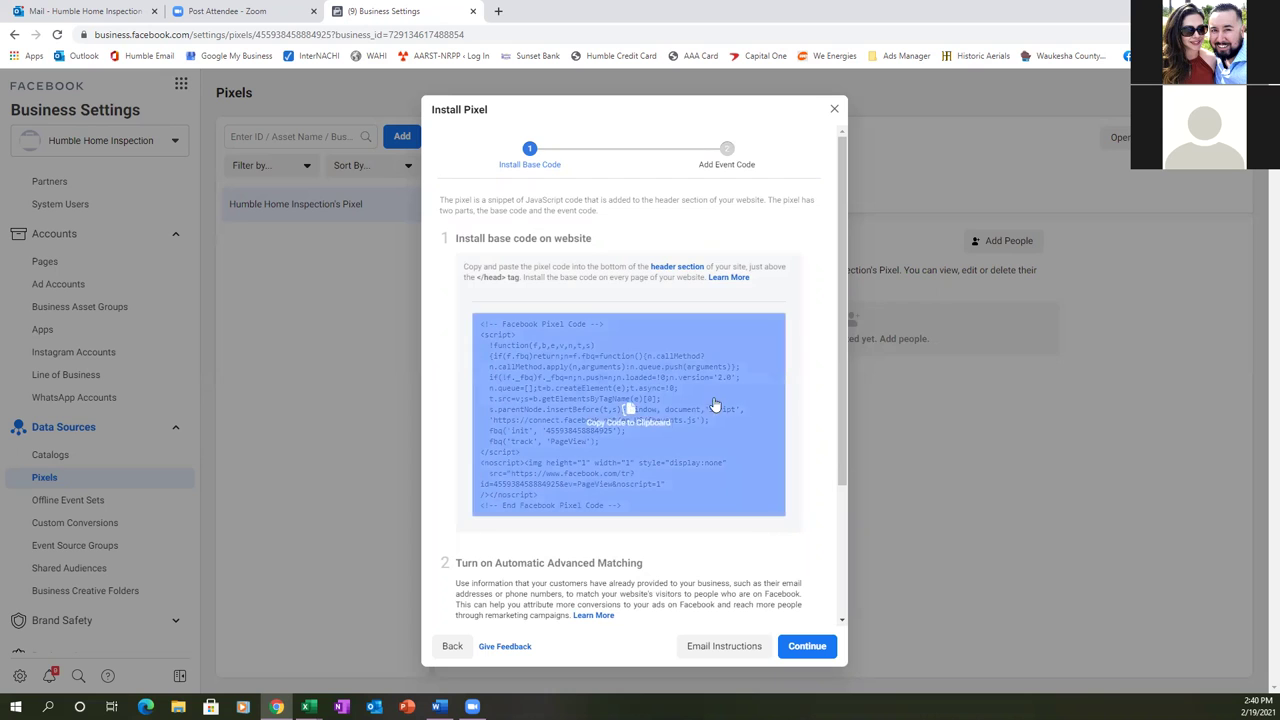
{"action": "left_click", "coordinate": [625, 421]}
- Keep automatic advanced matching on, finish the base code step, and skip event setup
{"action": "scroll", "coordinate": [631, 423], "scroll_direction": "down", "scroll_amount": 2}
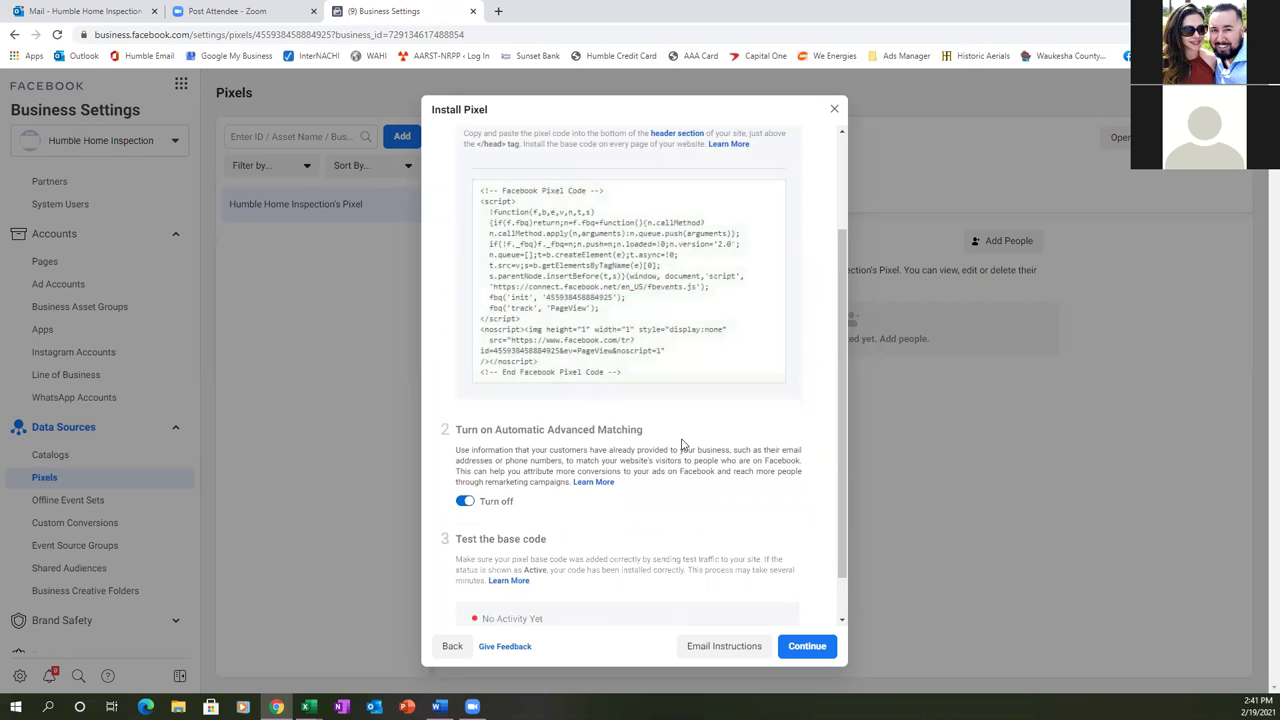
{"action": "scroll", "coordinate": [683, 444], "scroll_direction": "down", "scroll_amount": 1}
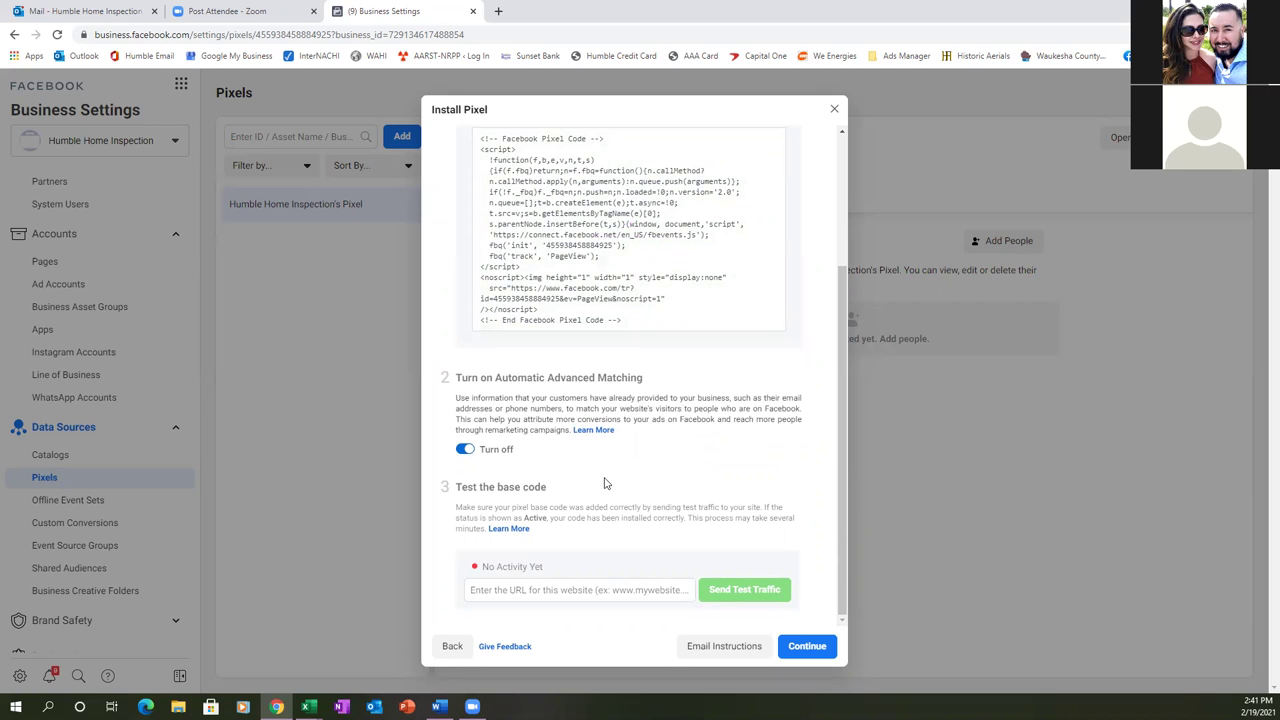
{"action": "left_click", "coordinate": [464, 450]}
{"action": "left_click", "coordinate": [465, 450]}
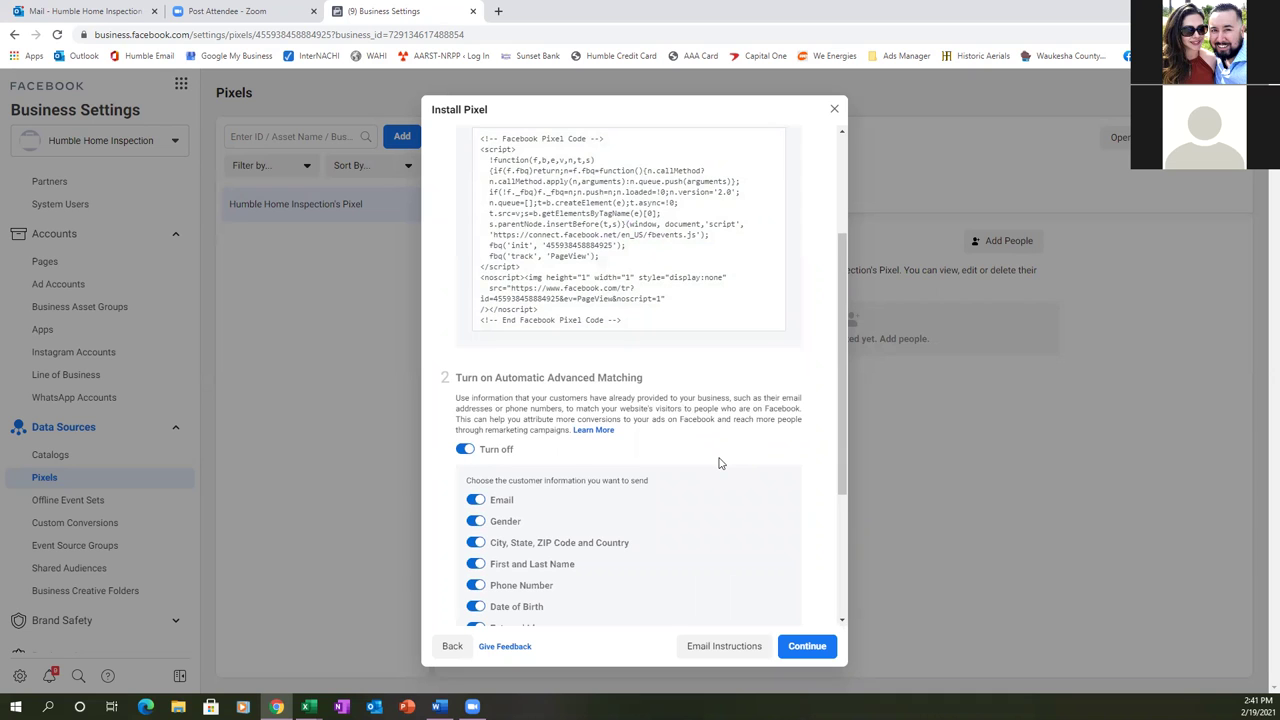
{"action": "scroll", "coordinate": [718, 463], "scroll_direction": "down", "scroll_amount": 1}
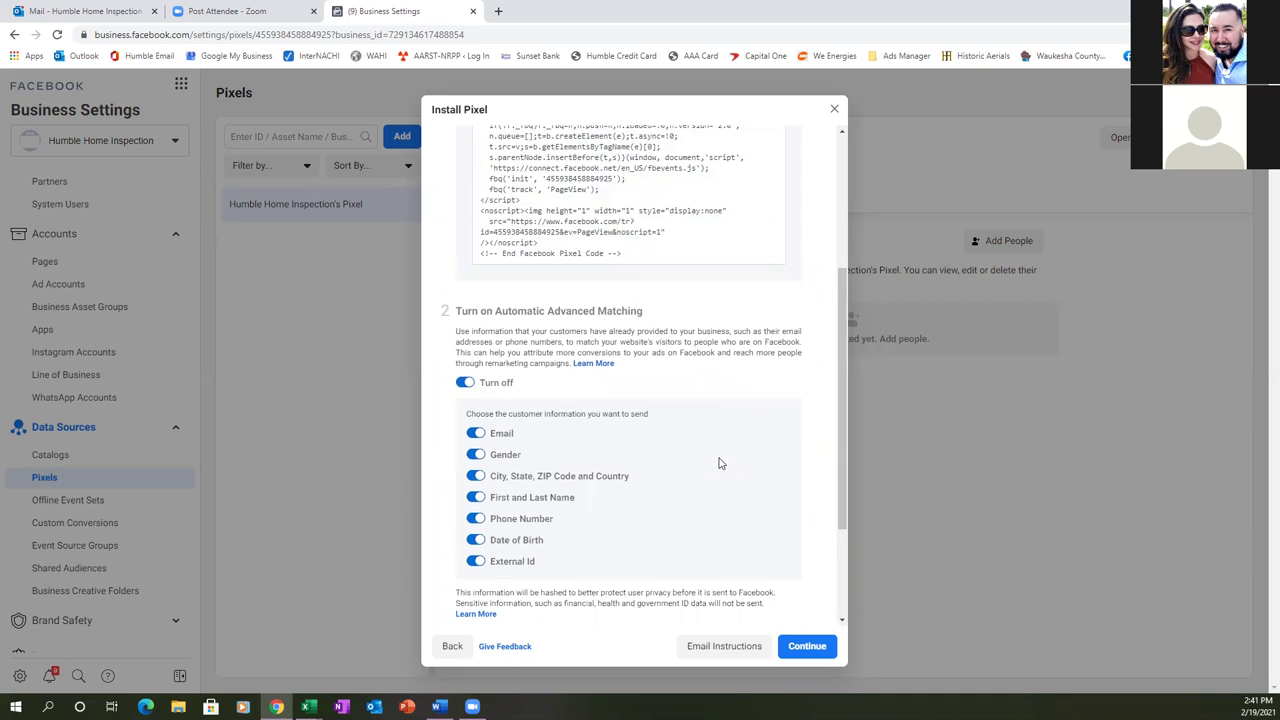
{"action": "scroll", "coordinate": [718, 463], "scroll_direction": "down", "scroll_amount": 3}
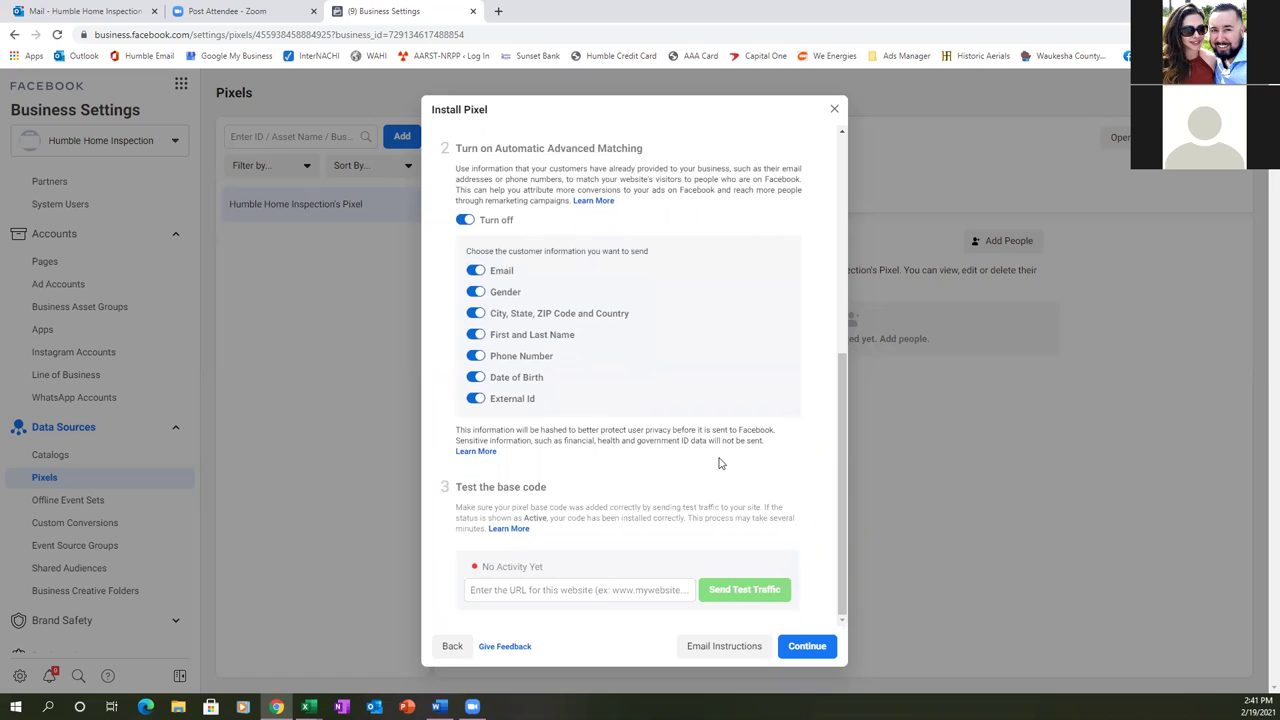
{"action": "left_click", "coordinate": [807, 645]}
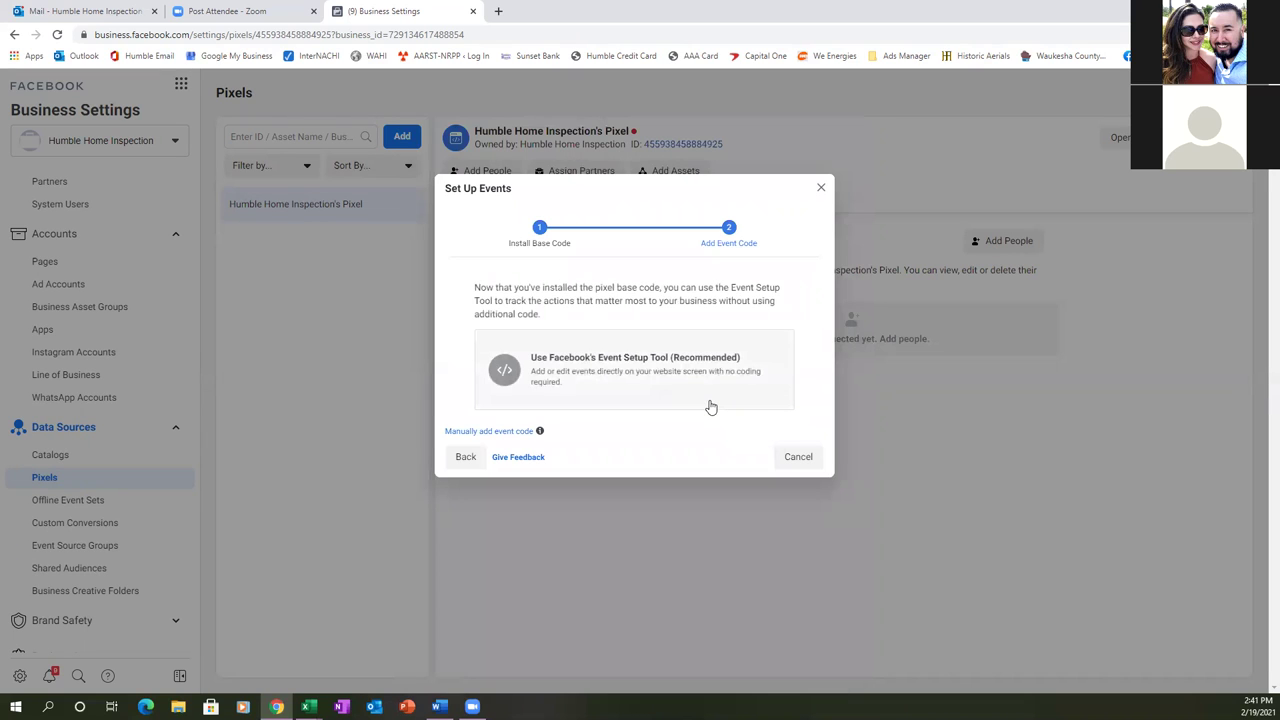
{"action": "left_click", "coordinate": [796, 458]}
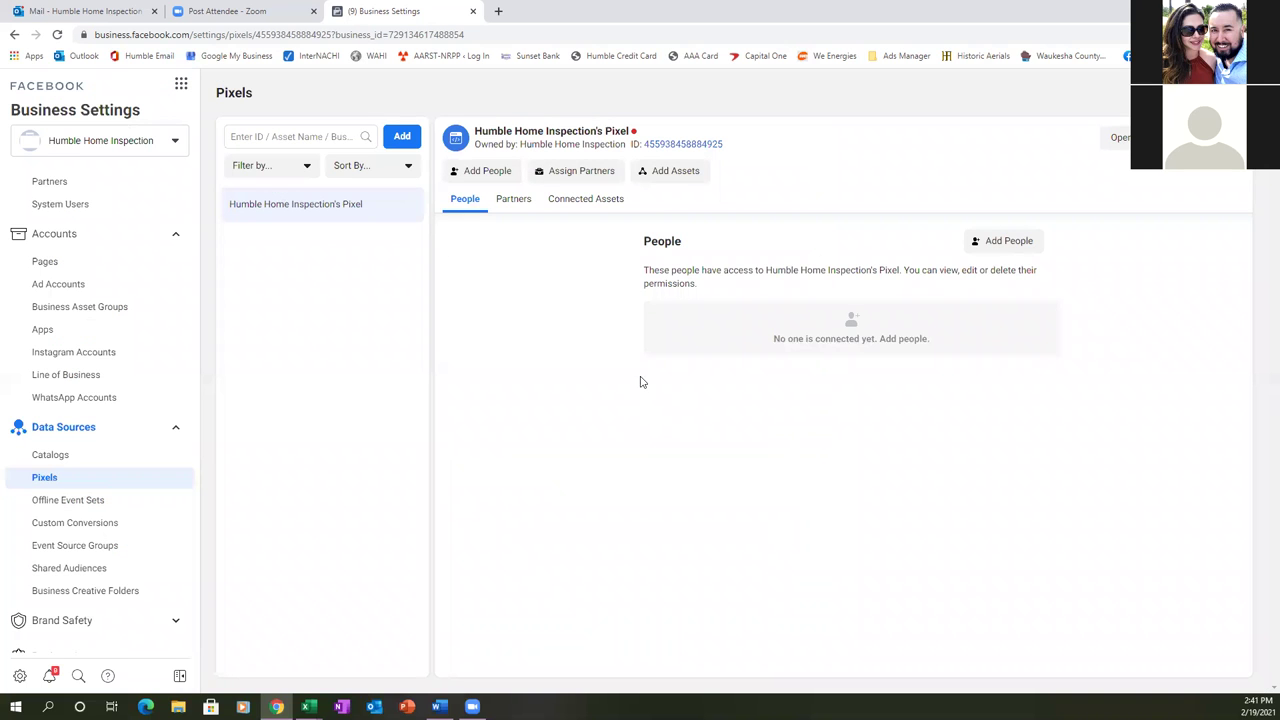
- In a new tab, open Kartra's Thank you for scheduling page for editing
{"action": "left_click", "coordinate": [498, 11]}
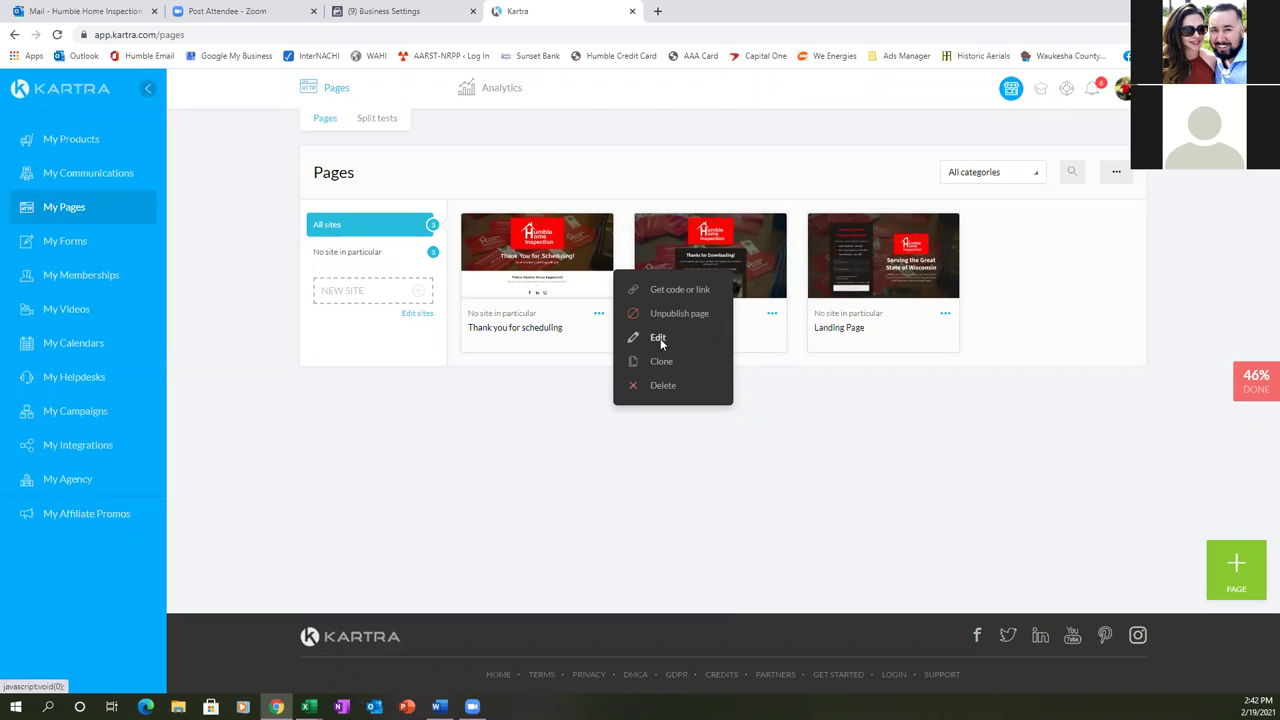
{"action": "left_click", "coordinate": [658, 338]}
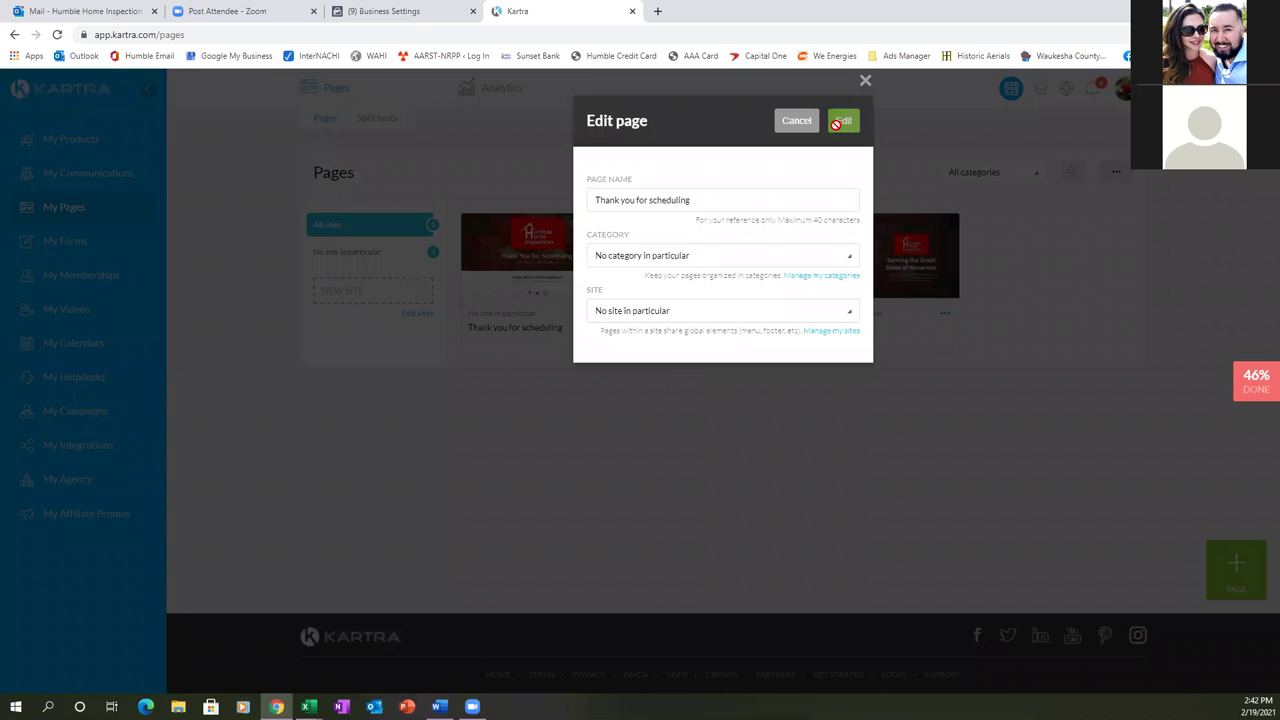
{"action": "left_click", "coordinate": [838, 128]}
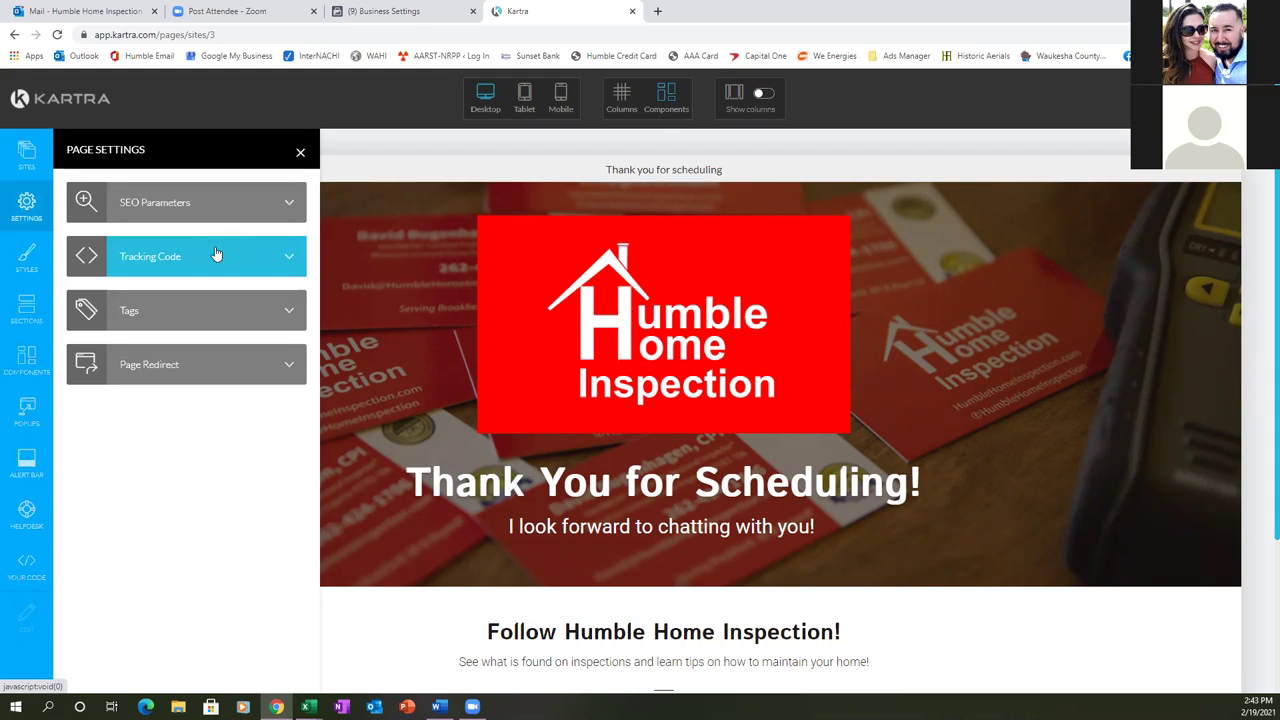
- In Tracking Code, swap the old Facebook Ads pixel code for the new pixel code and apply
{"action": "left_click", "coordinate": [216, 254]}
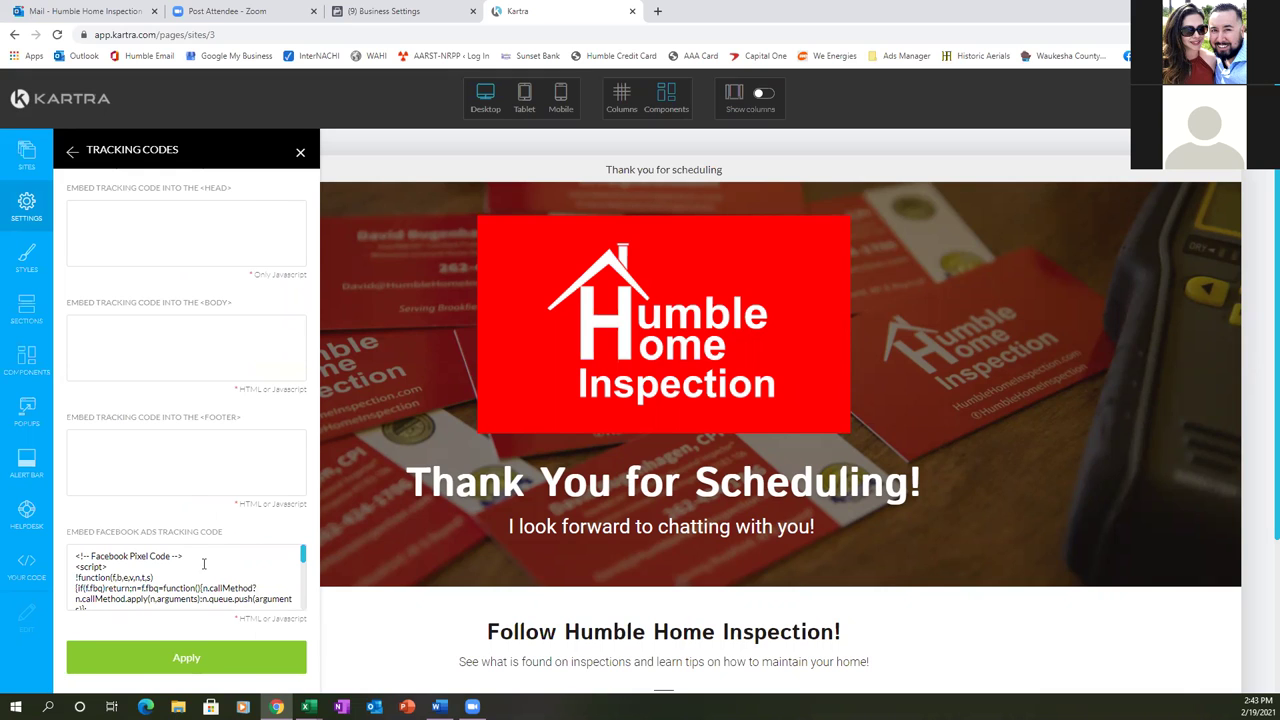
{"action": "scroll", "coordinate": [210, 573], "scroll_direction": "down", "scroll_amount": 5}
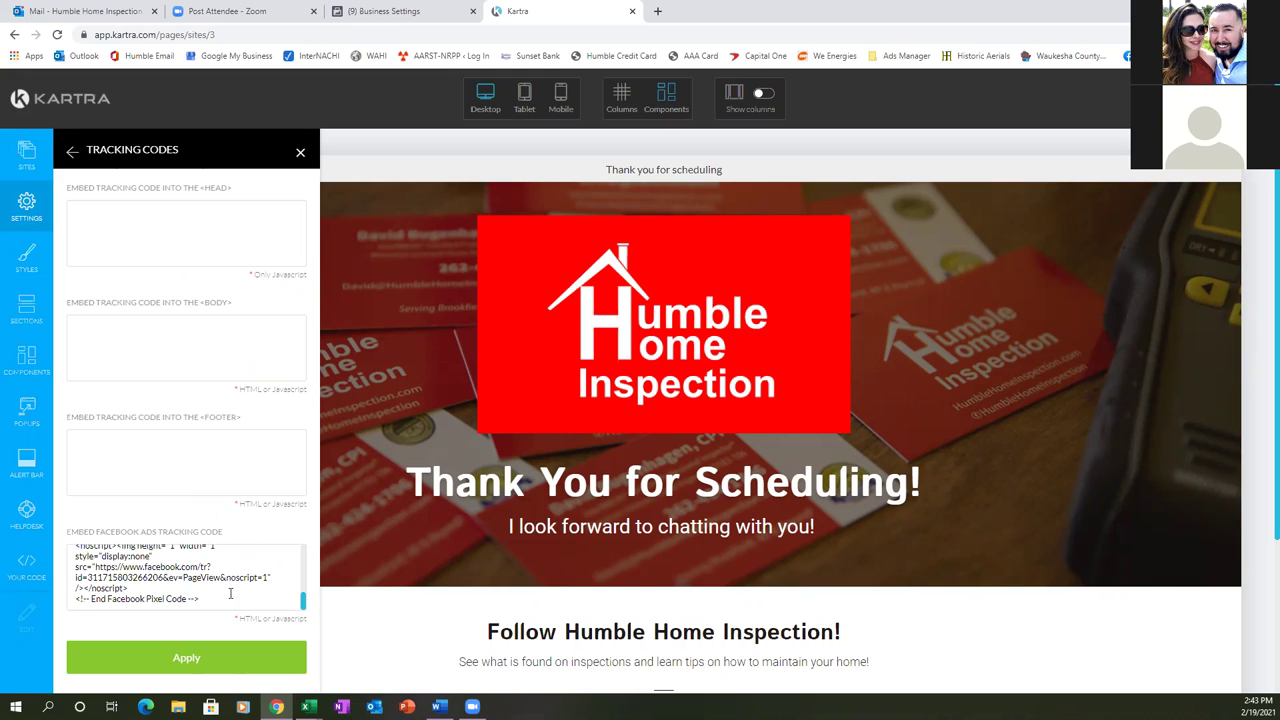
{"action": "left_click_drag", "start_coordinate": [230, 599], "coordinate": [57, 514]}
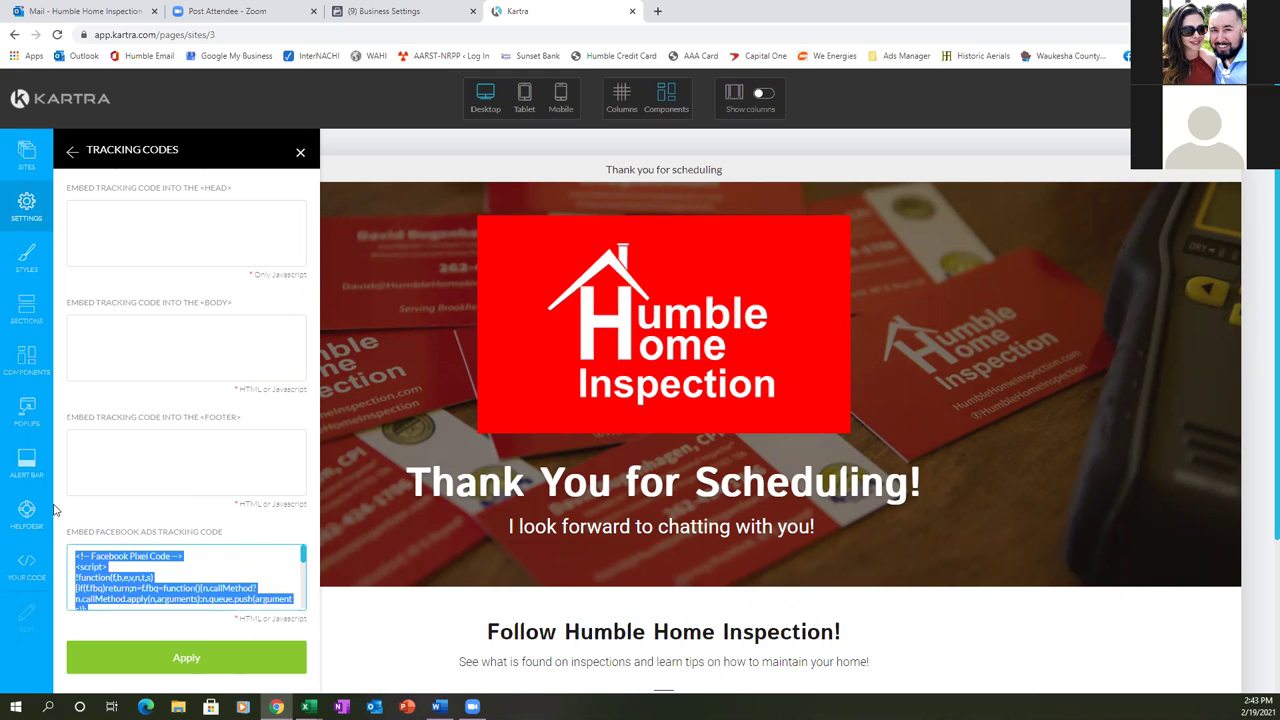
{"action": "key", "text": "BackSpace"}
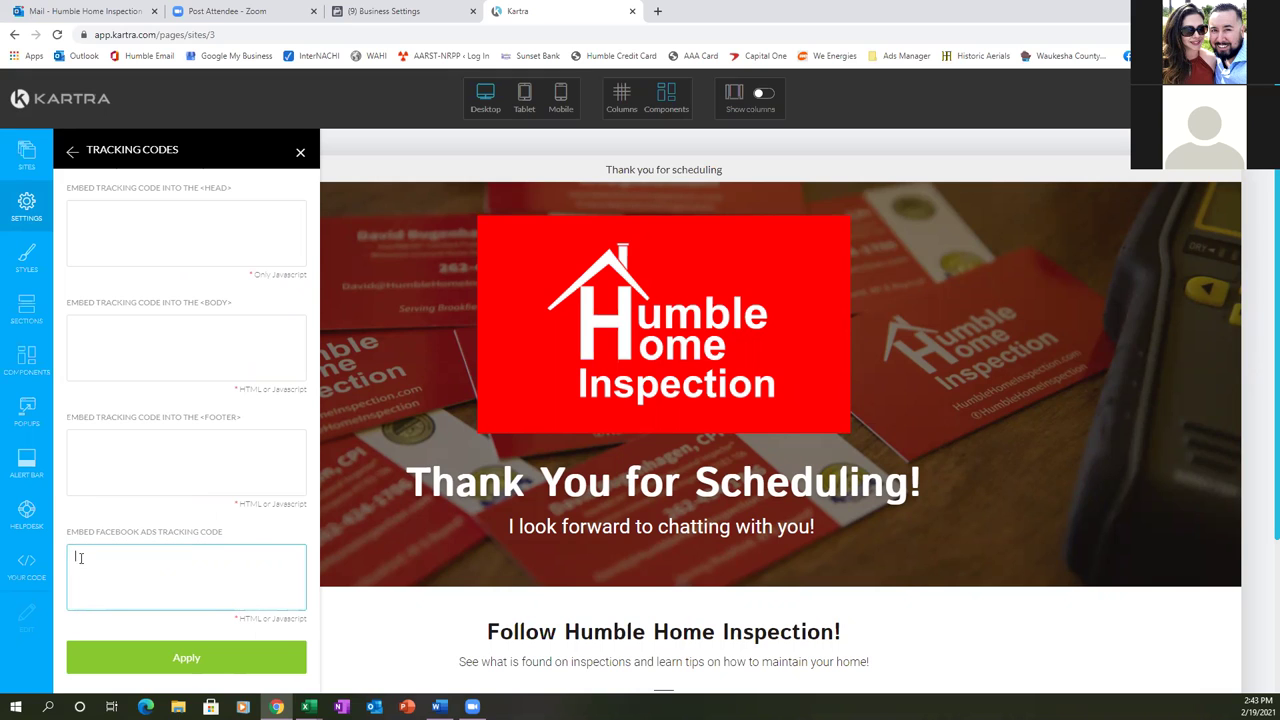
{"action": "right_click", "coordinate": [84, 558]}
{"action": "left_click", "coordinate": [115, 453]}
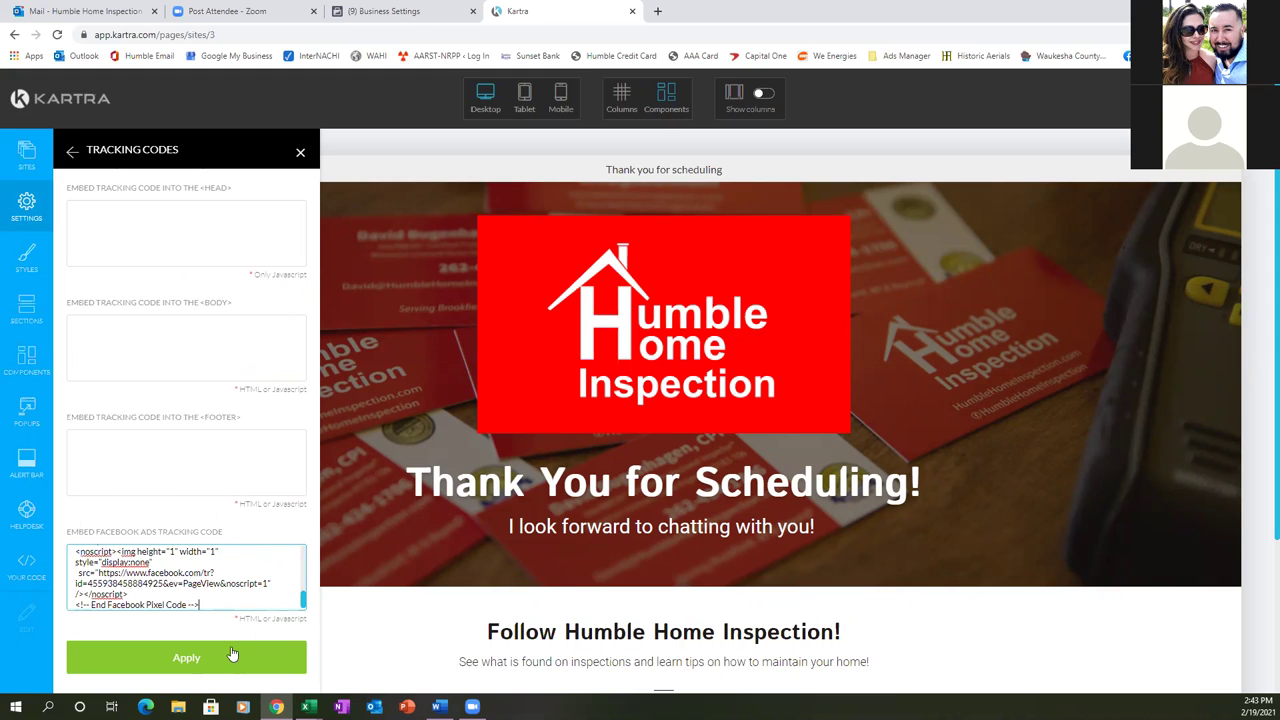
{"action": "left_click", "coordinate": [229, 655]}
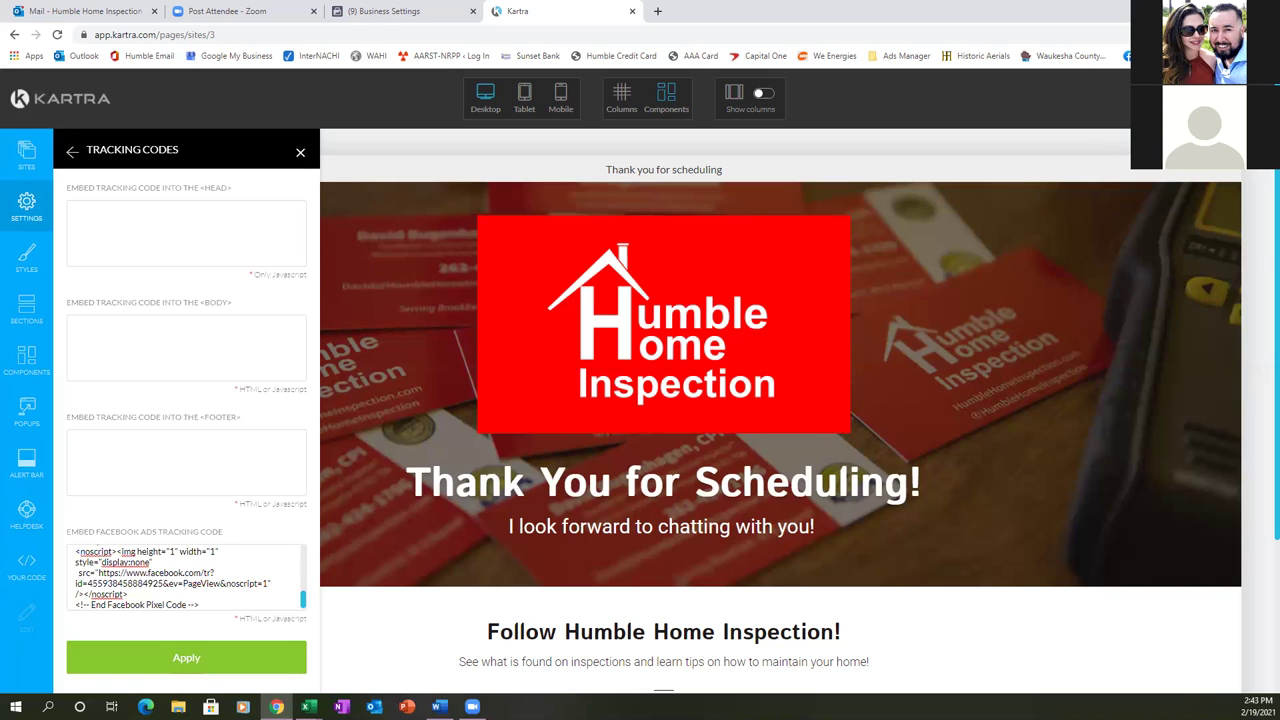
- Save the Thank you for scheduling page and publish it live
{"action": "left_click", "coordinate": [1125, 155]}
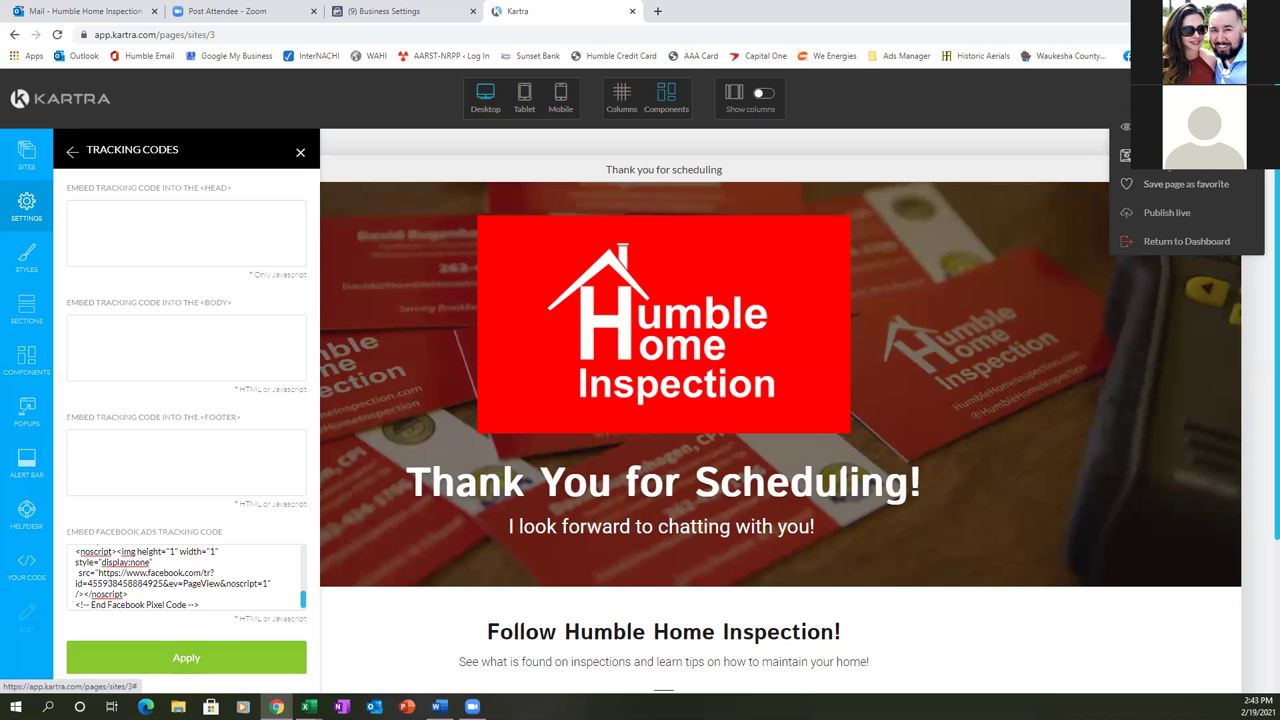
{"action": "left_click", "coordinate": [1150, 181]}
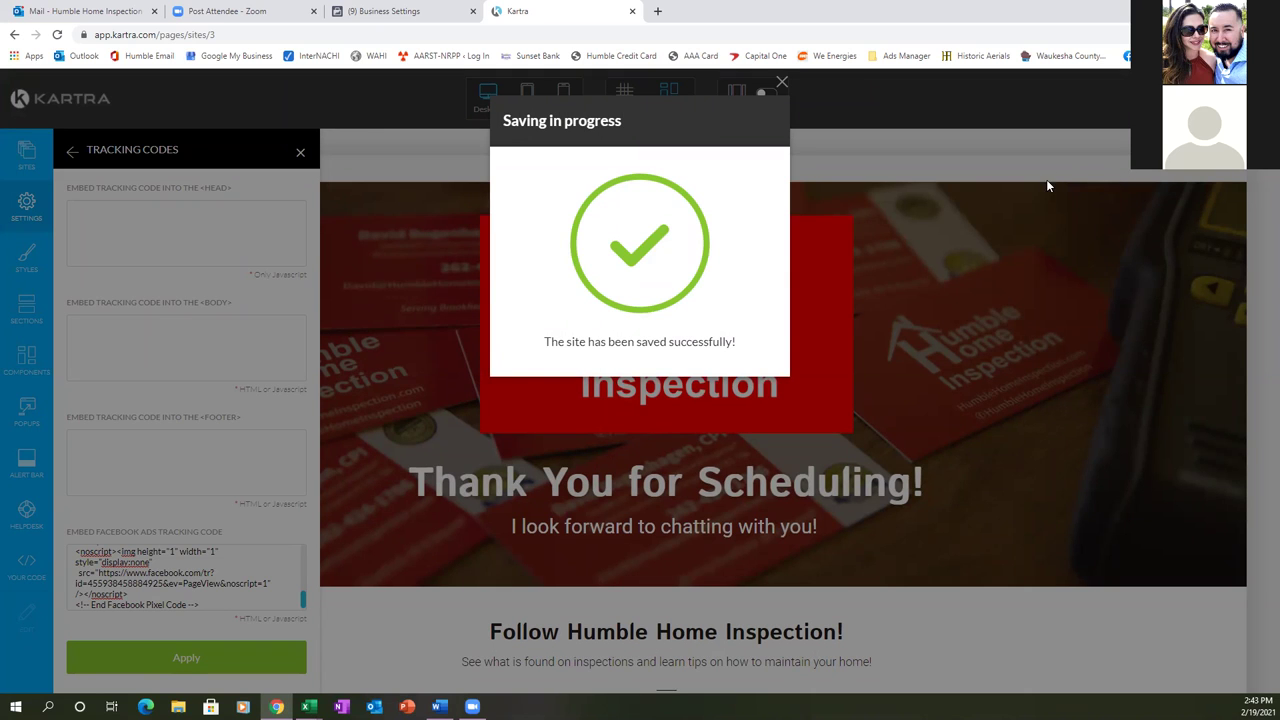
{"action": "left_click", "coordinate": [782, 81]}
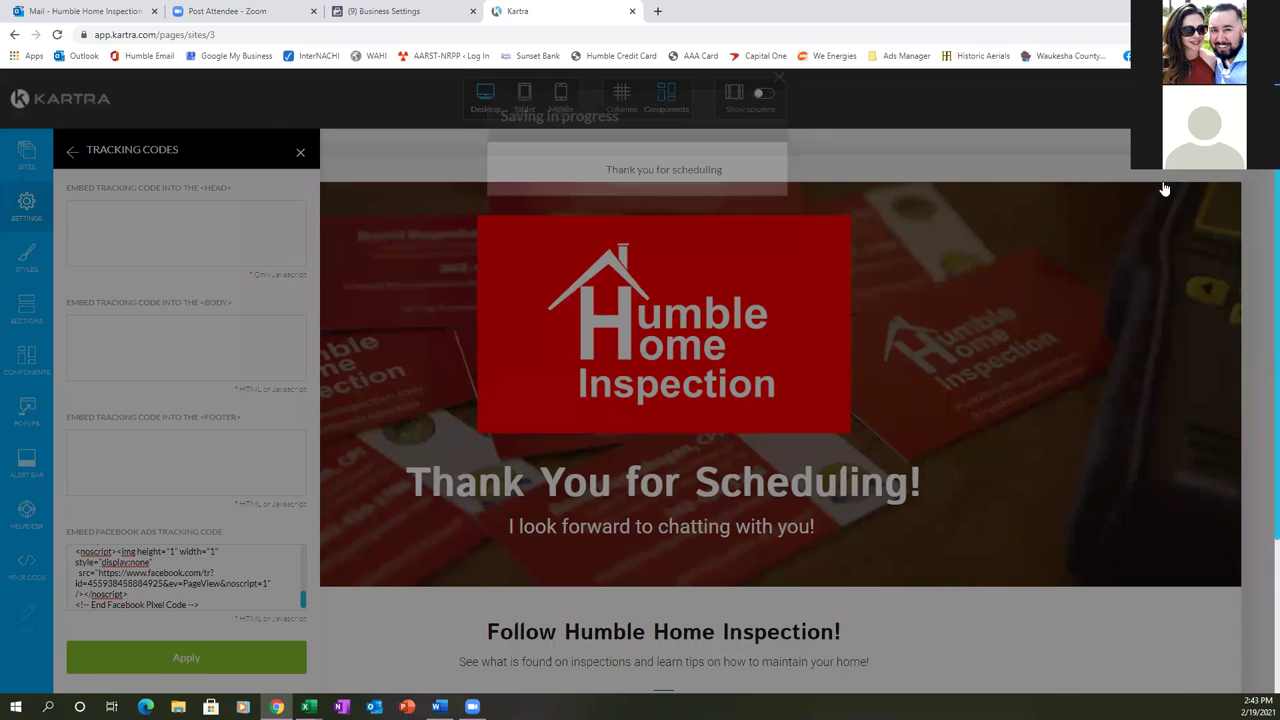
{"action": "left_click", "coordinate": [1160, 217]}
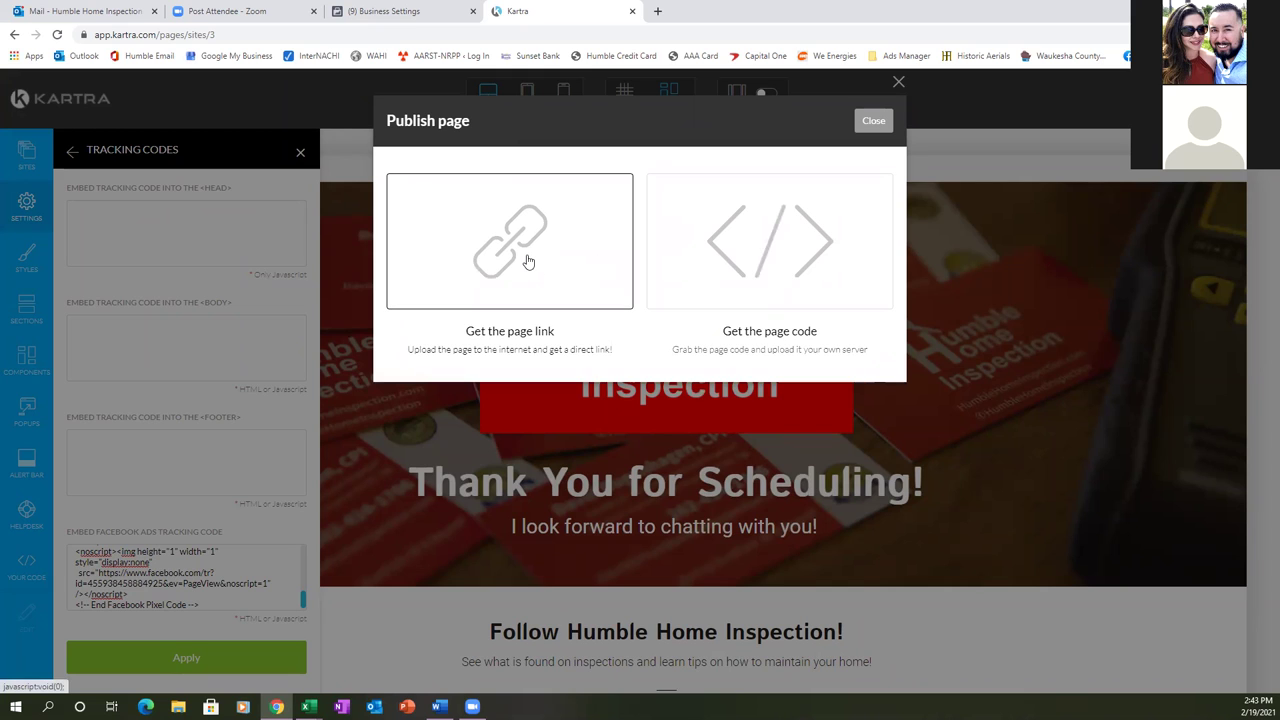
- Get the published page's live link and open it in a new tab
{"action": "left_click", "coordinate": [528, 261]}
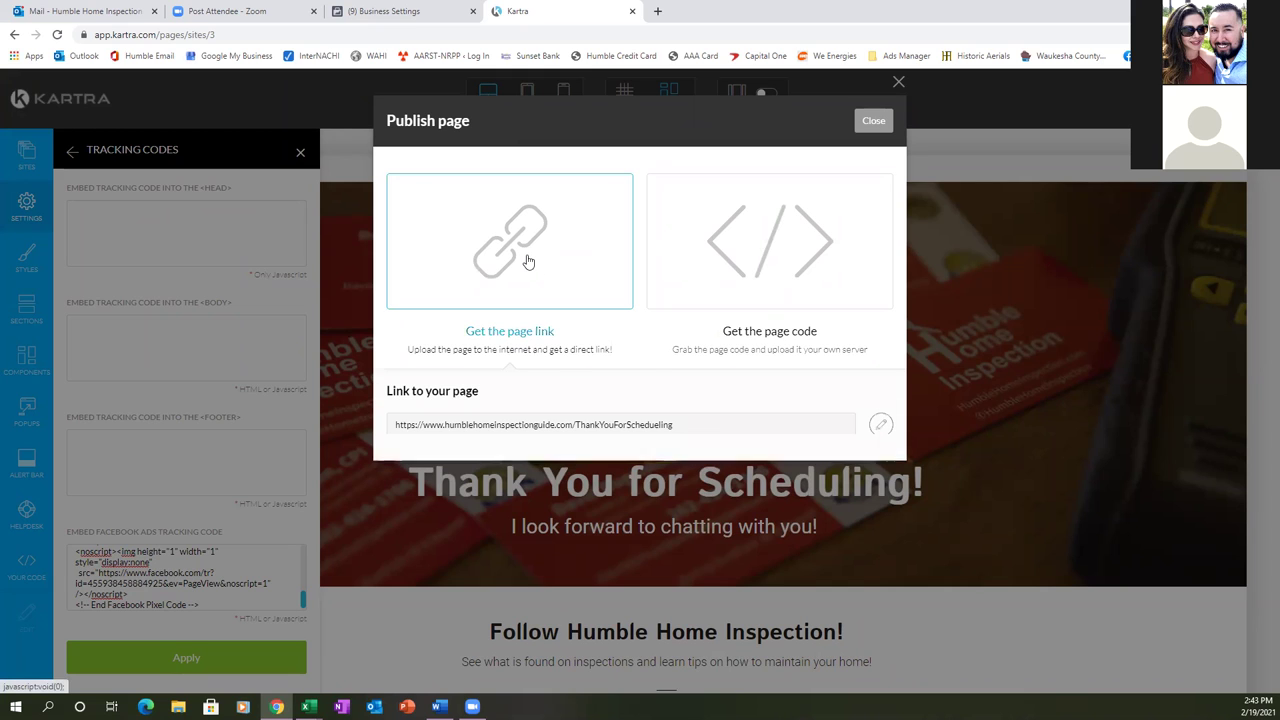
{"action": "double_click", "coordinate": [687, 426]}
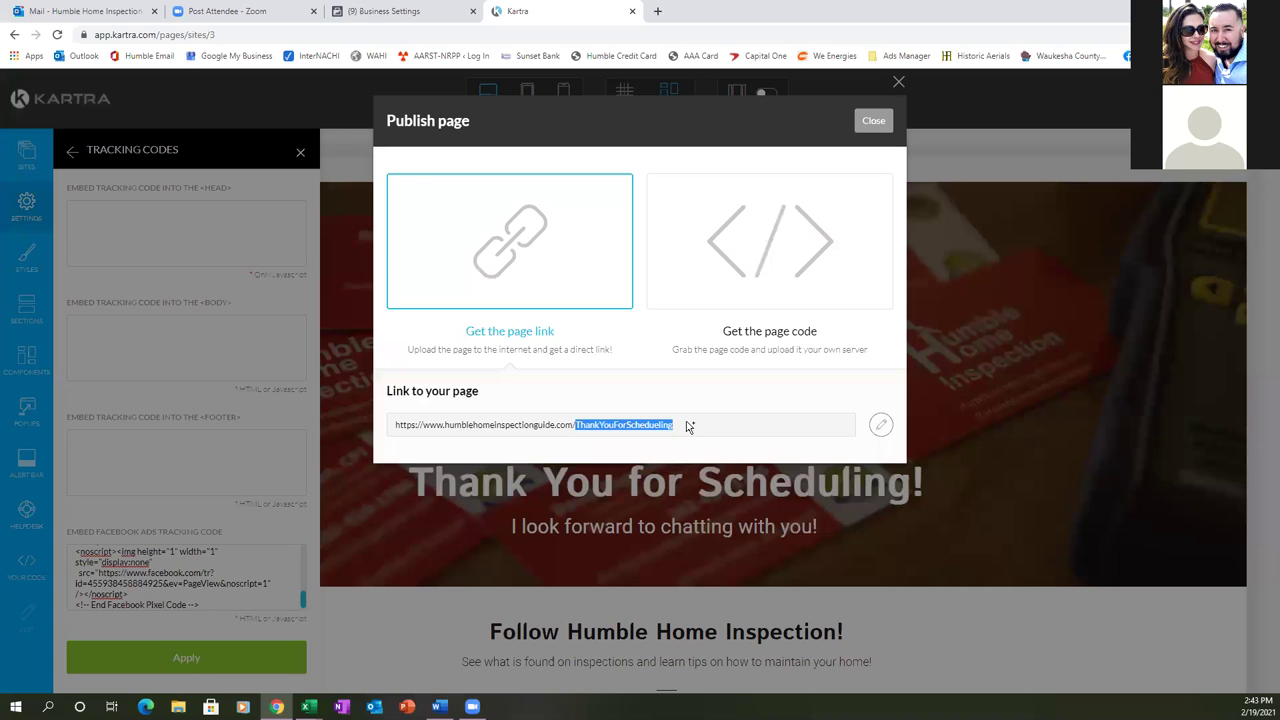
{"action": "left_click", "coordinate": [687, 426]}
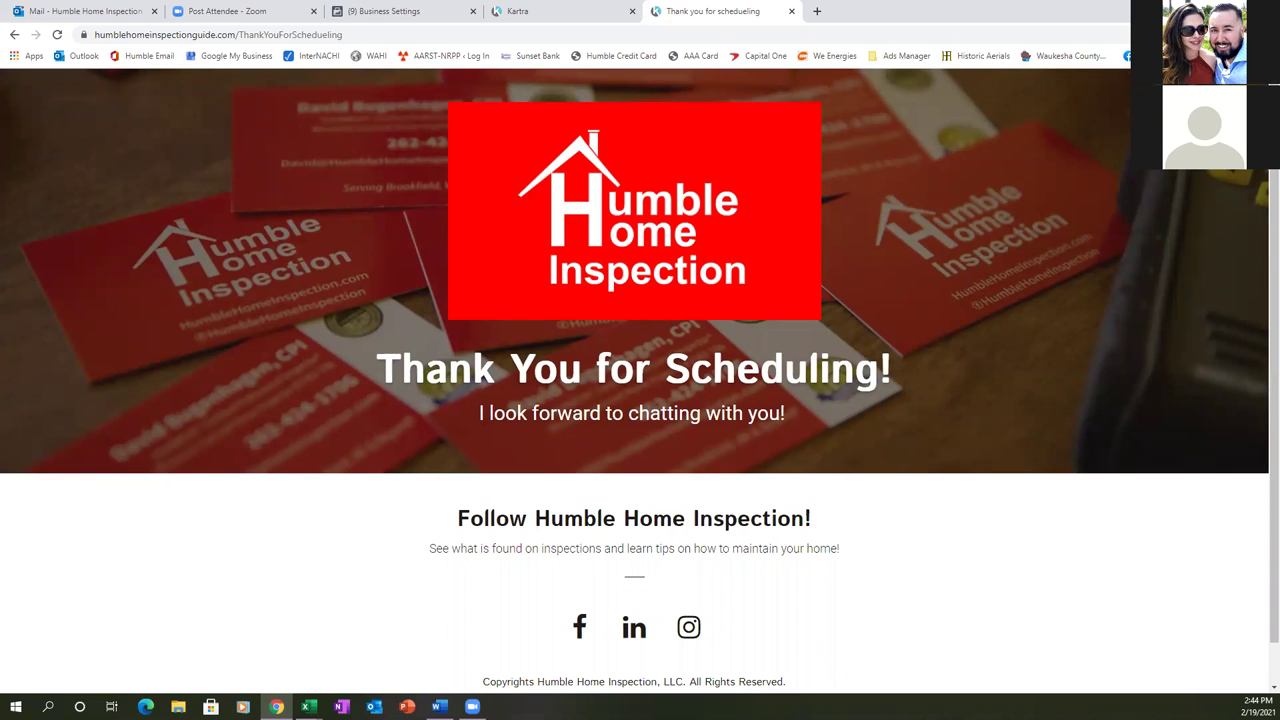
- Check with Facebook Pixel Helper that the live page fires the PageView event
{"action": "left_click", "coordinate": [1195, 34]}
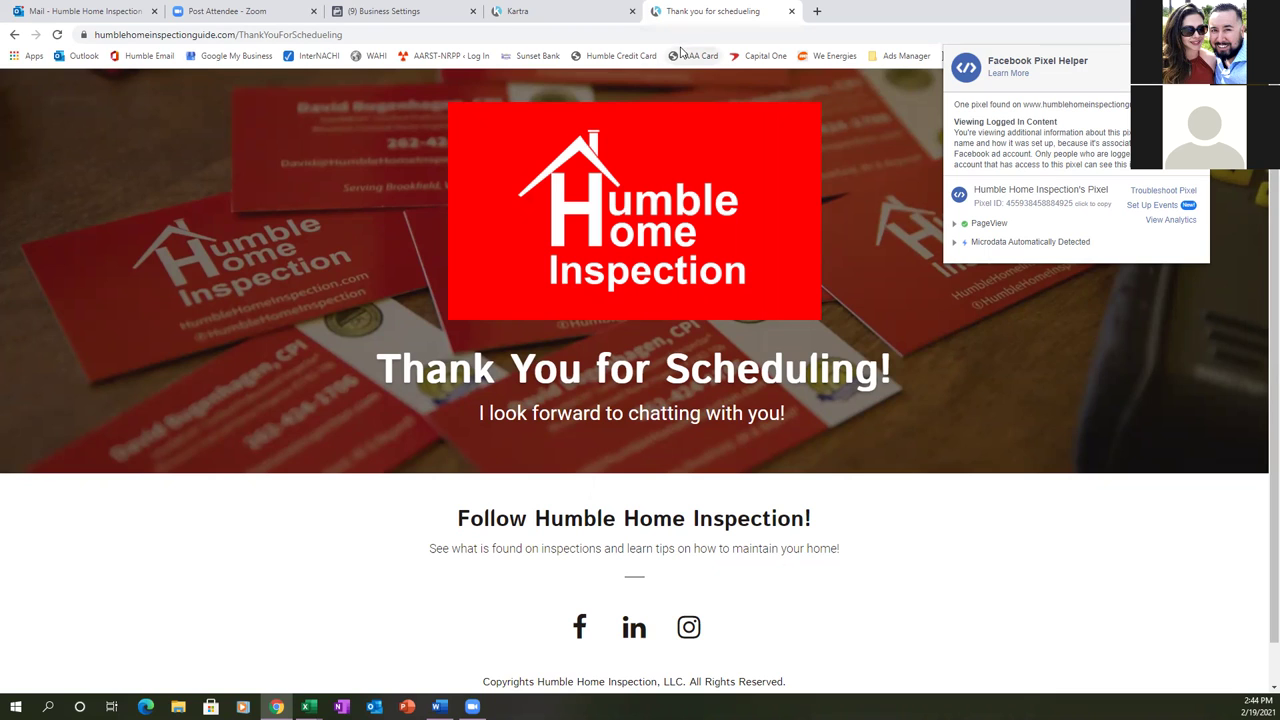
{"action": "left_click", "coordinate": [786, 16]}
- Close the live page tab and publish dialog, then choose Edit from the Thank You Page menu
{"action": "key", "text": "ctrl+w"}
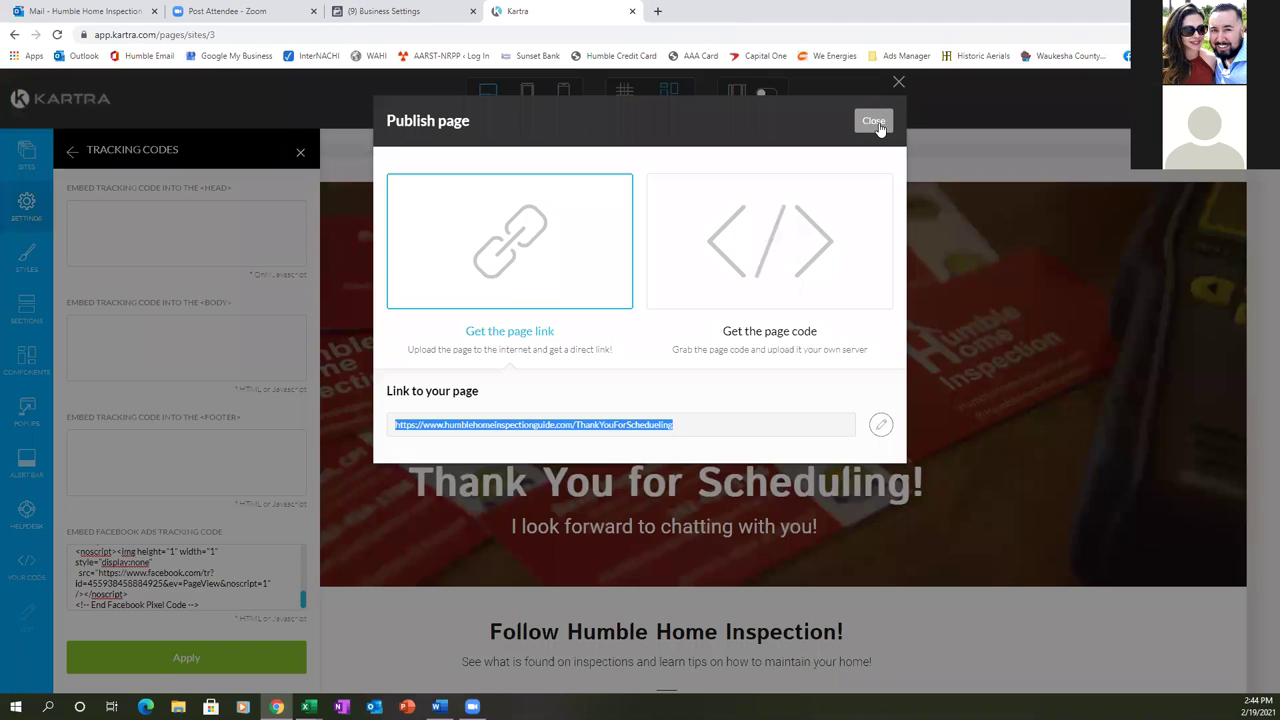
{"action": "left_click", "coordinate": [872, 120]}
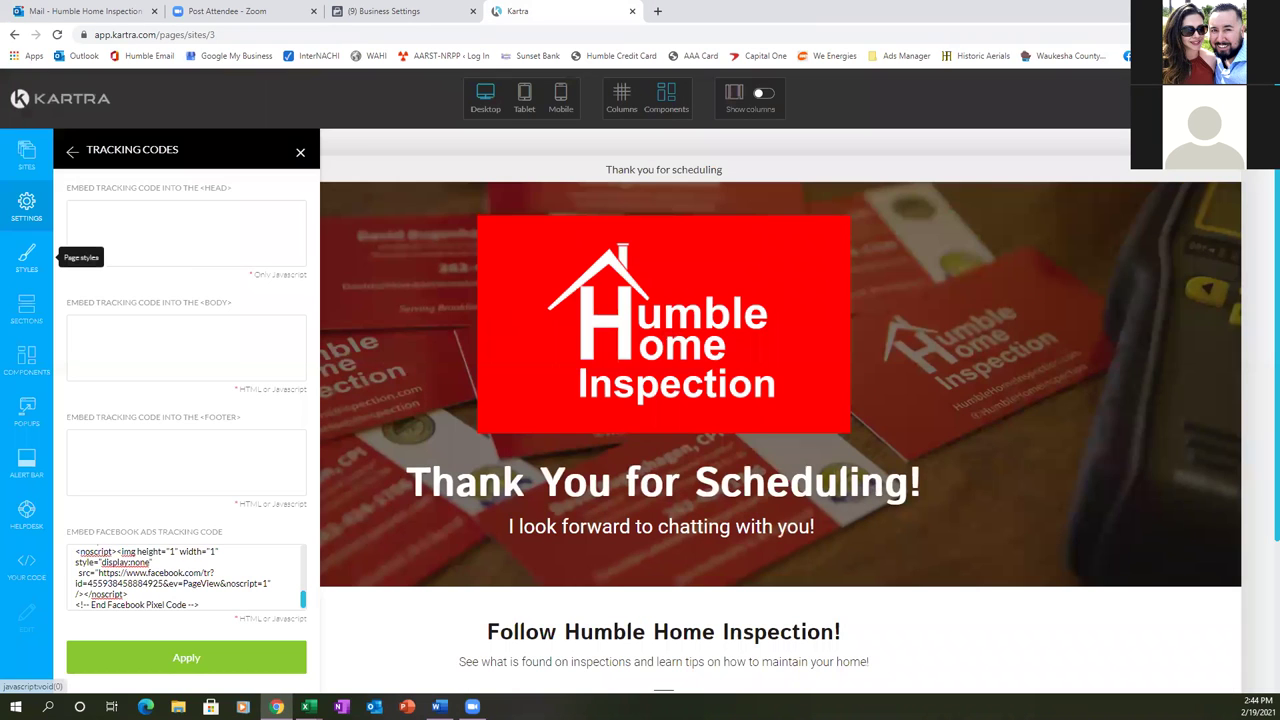
{"action": "mouse_move", "coordinate": [1176, 241]}
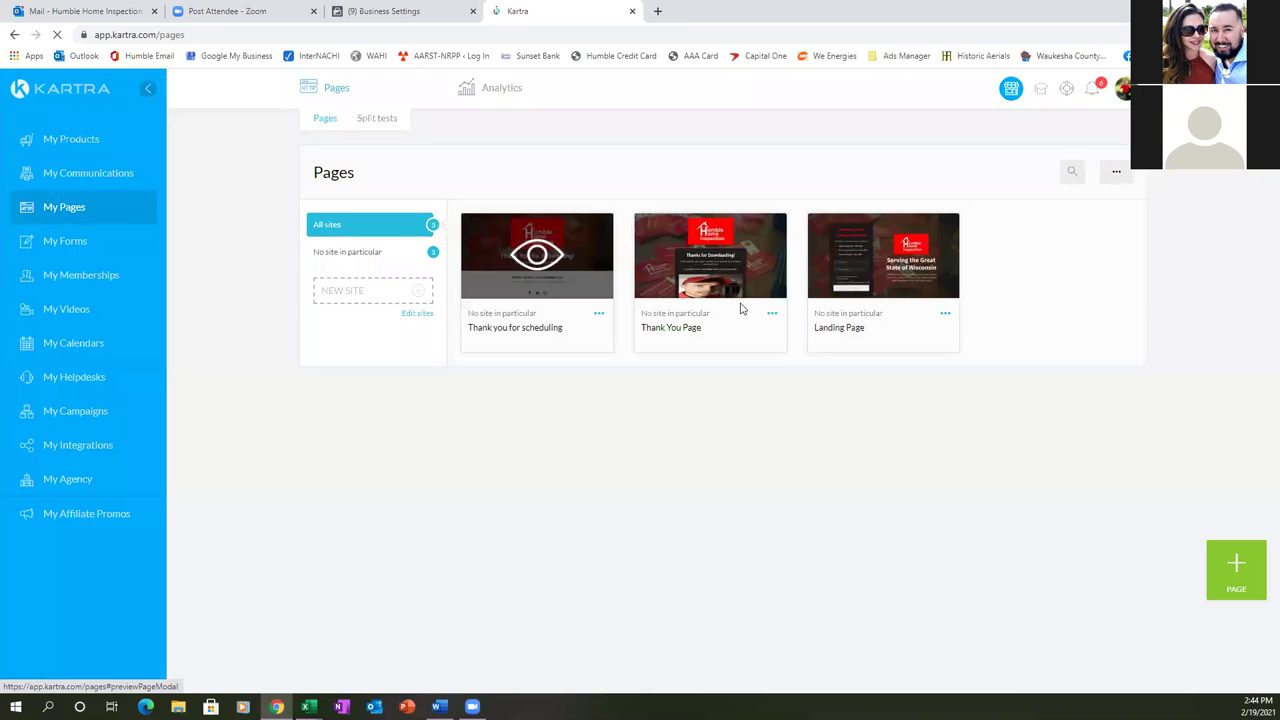
{"action": "left_click", "coordinate": [772, 315]}
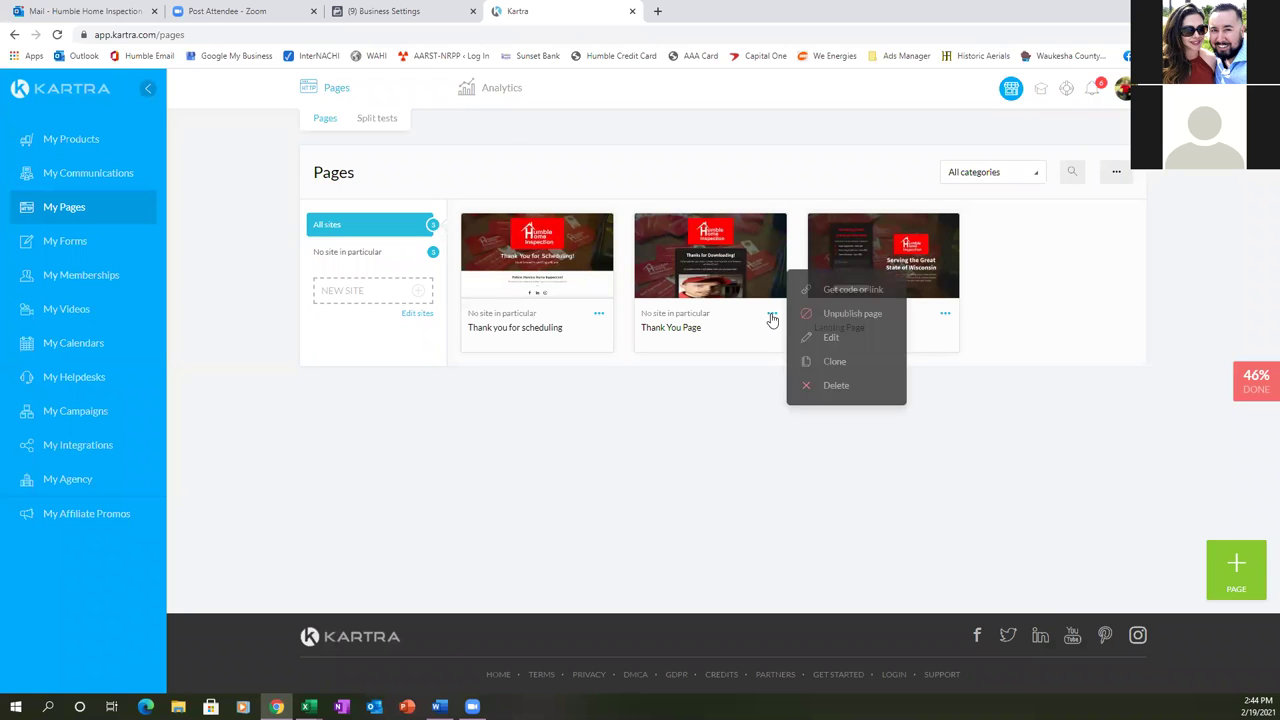
{"action": "left_click", "coordinate": [834, 337]}
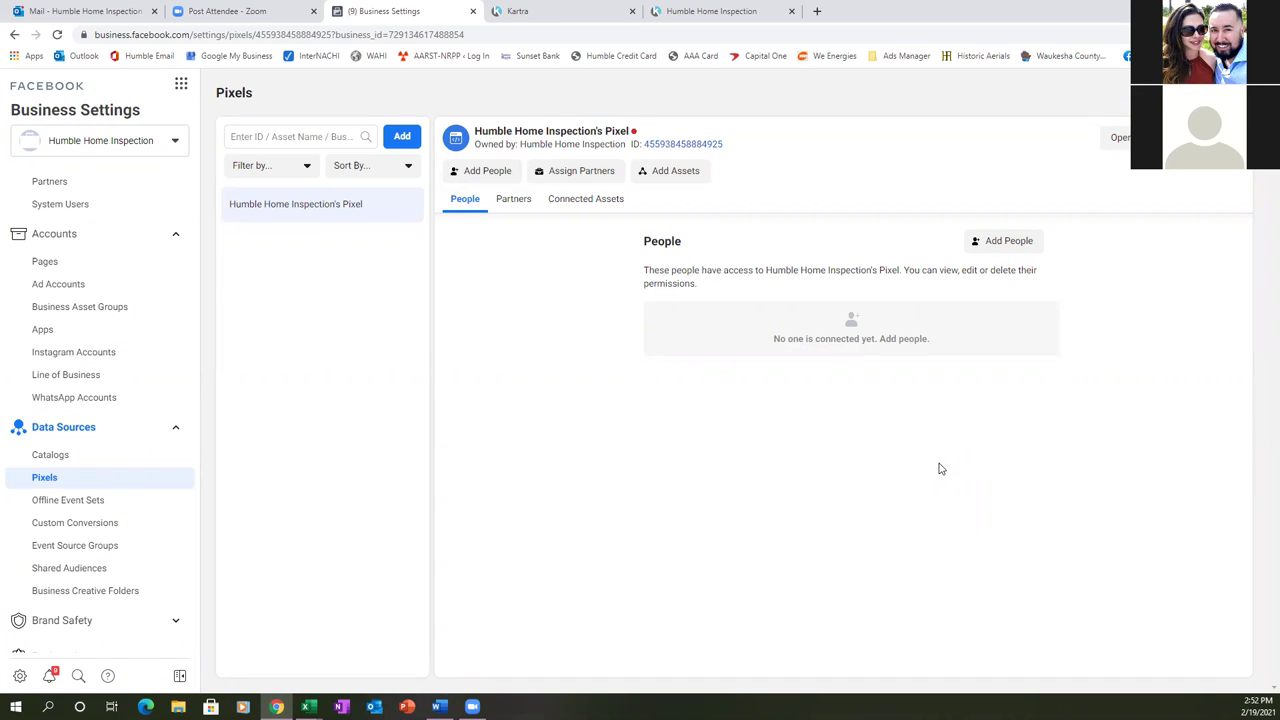
- Review the humblehomeinspectionguide.com domain under Brand Safety > Domains, then go to Business Info
{"action": "scroll", "coordinate": [125, 405], "scroll_direction": "down", "scroll_amount": 3}
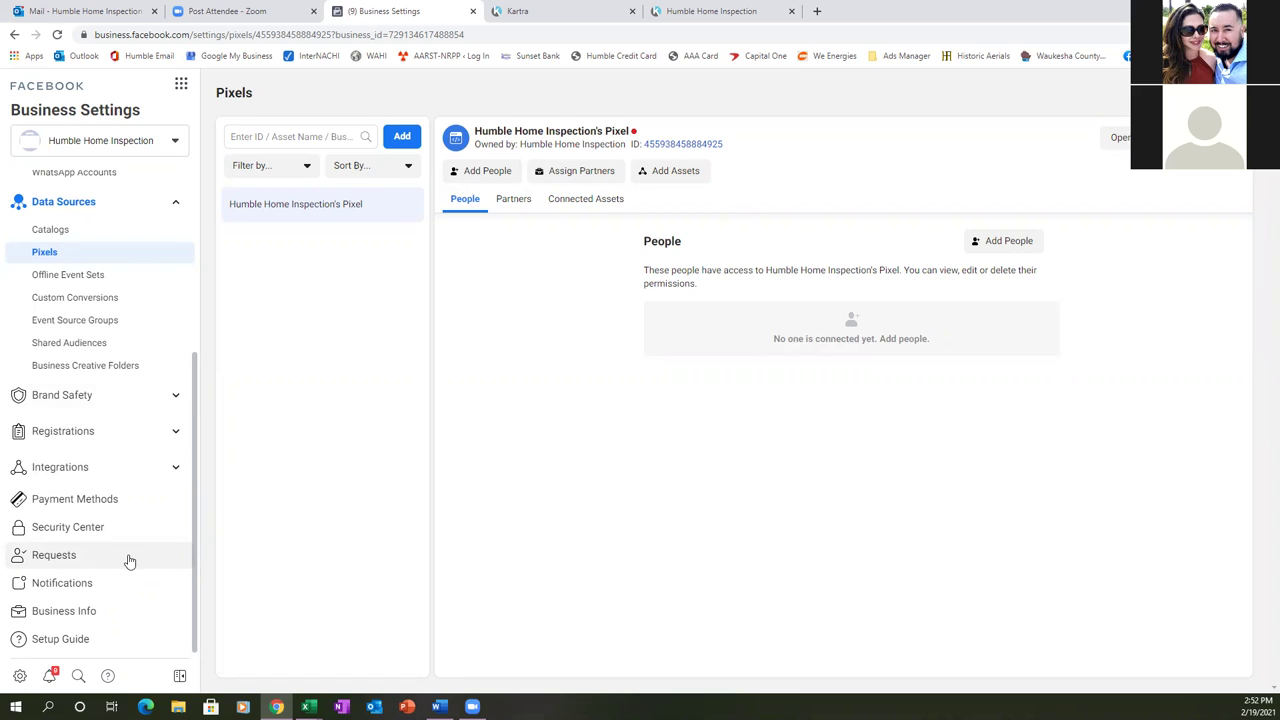
{"action": "left_click", "coordinate": [77, 398]}
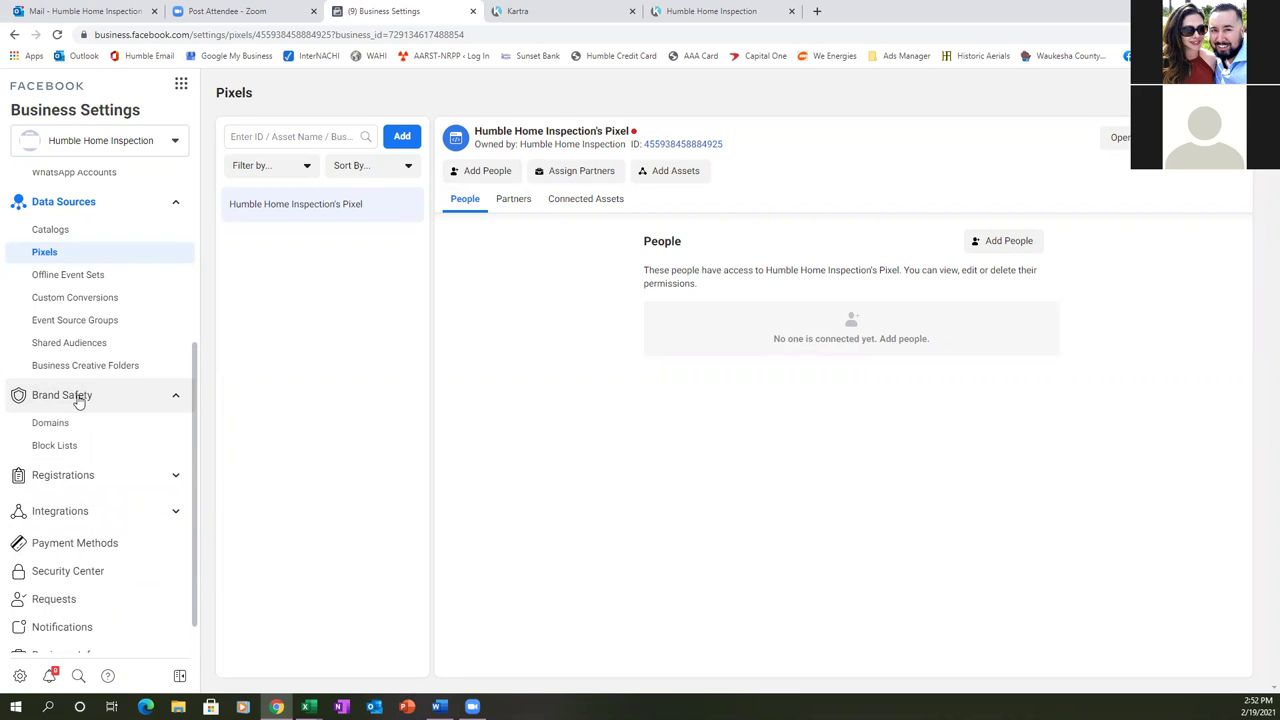
{"action": "left_click", "coordinate": [57, 424]}
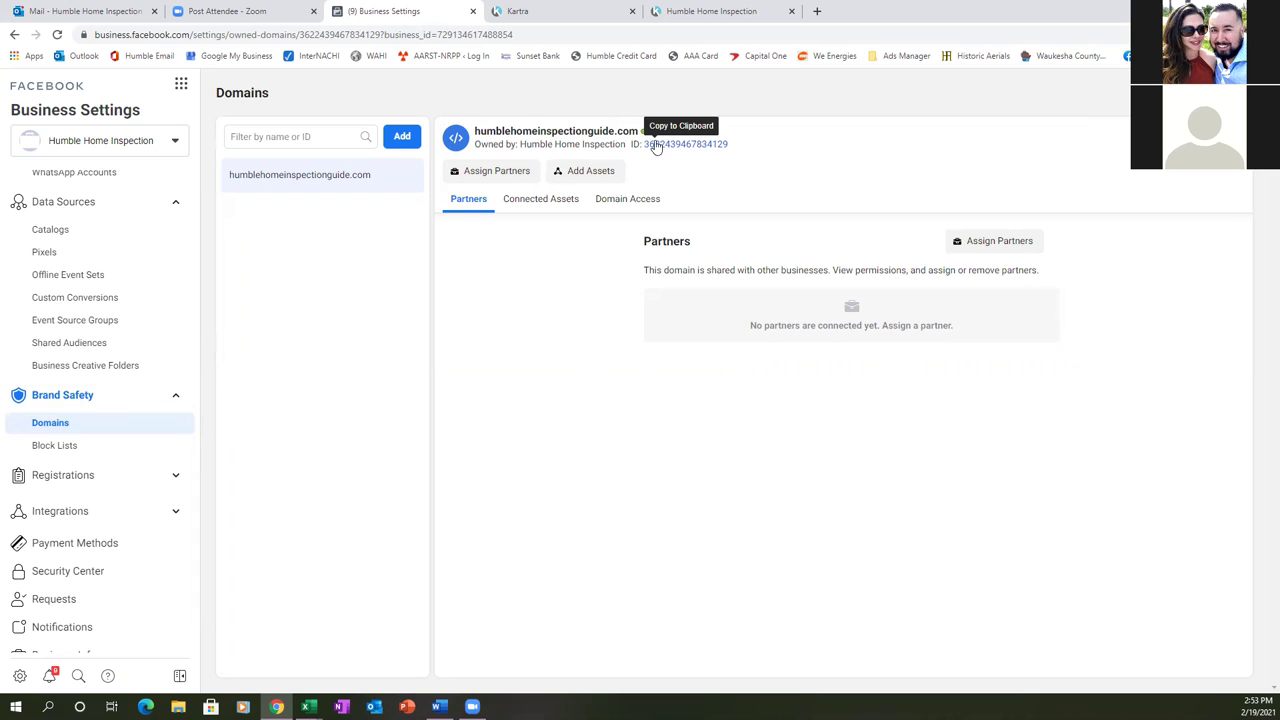
{"action": "scroll", "coordinate": [186, 482], "scroll_direction": "down", "scroll_amount": 1}
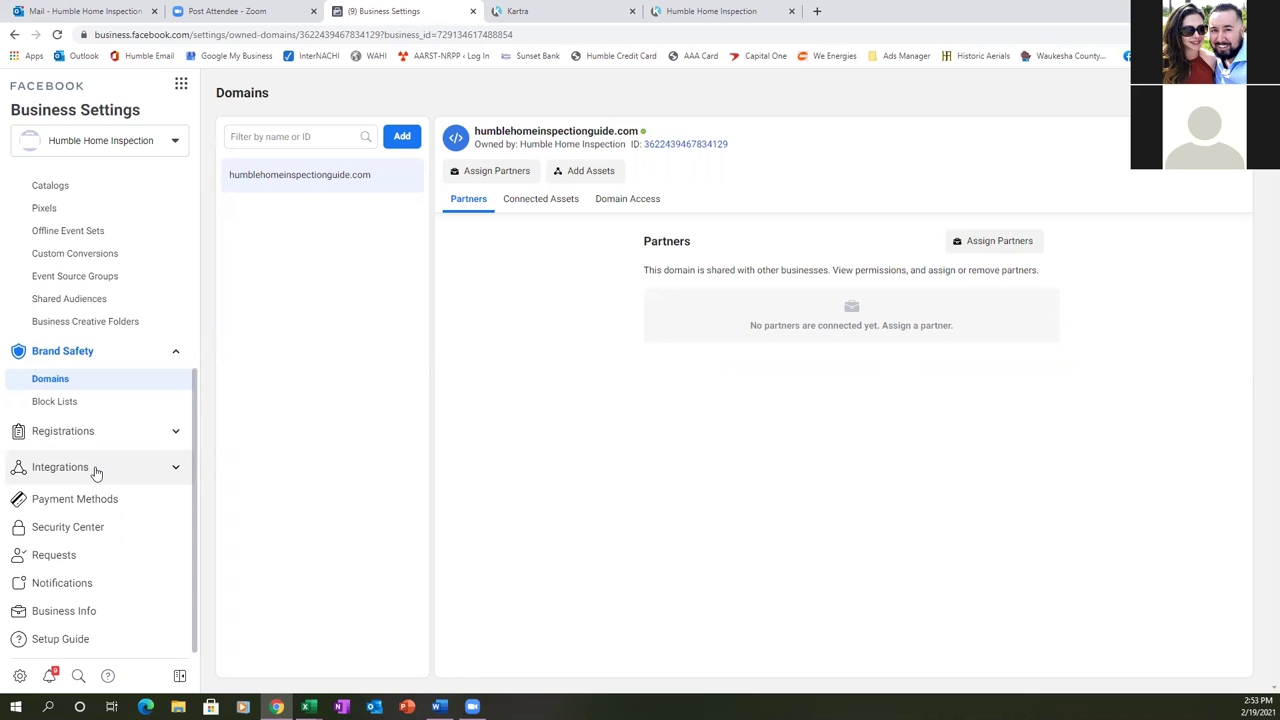
{"action": "left_click", "coordinate": [71, 612]}
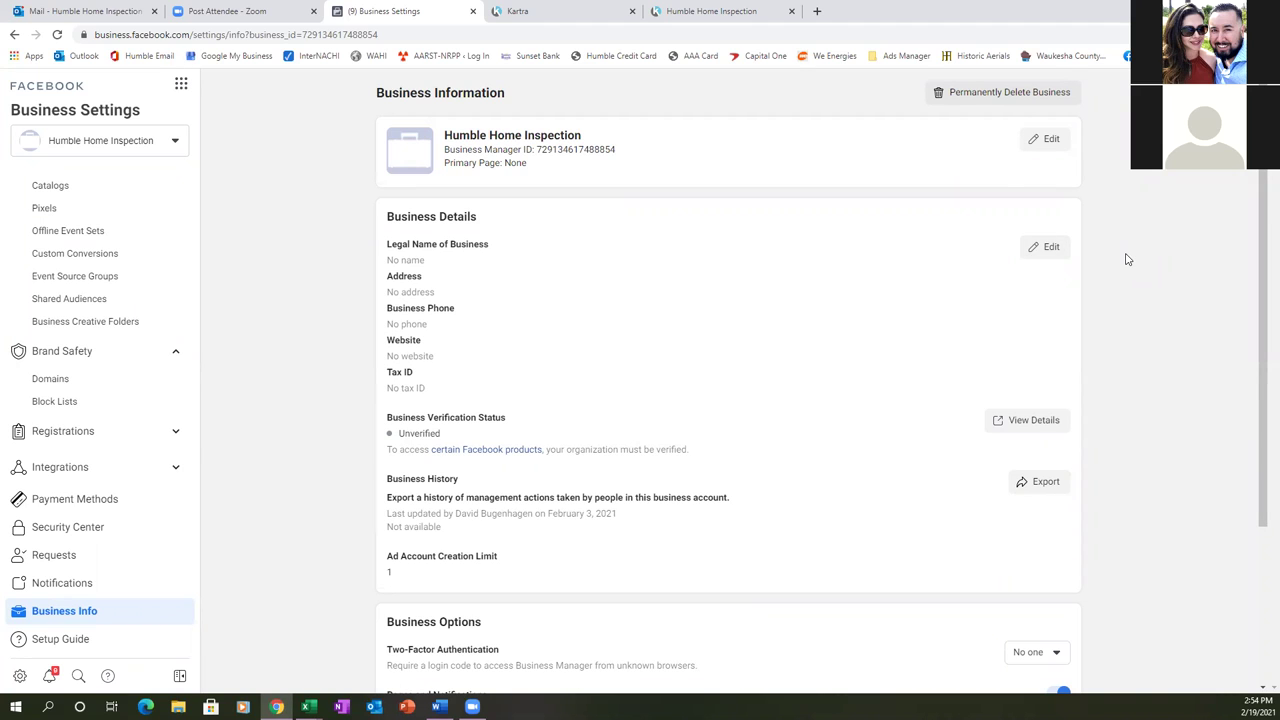
- Upload Youtube Logo from Desktop > Humble > Logos as the business picture and submit
{"action": "left_click", "coordinate": [1046, 141]}
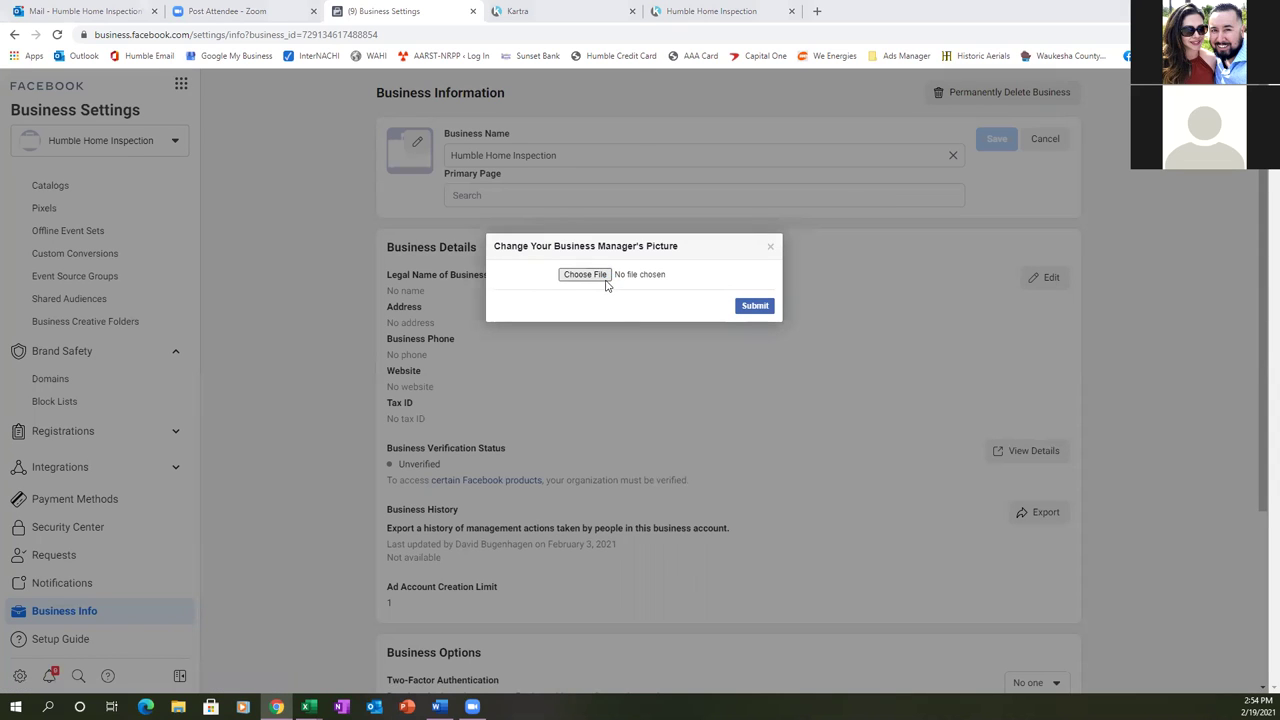
{"action": "left_click", "coordinate": [604, 279]}
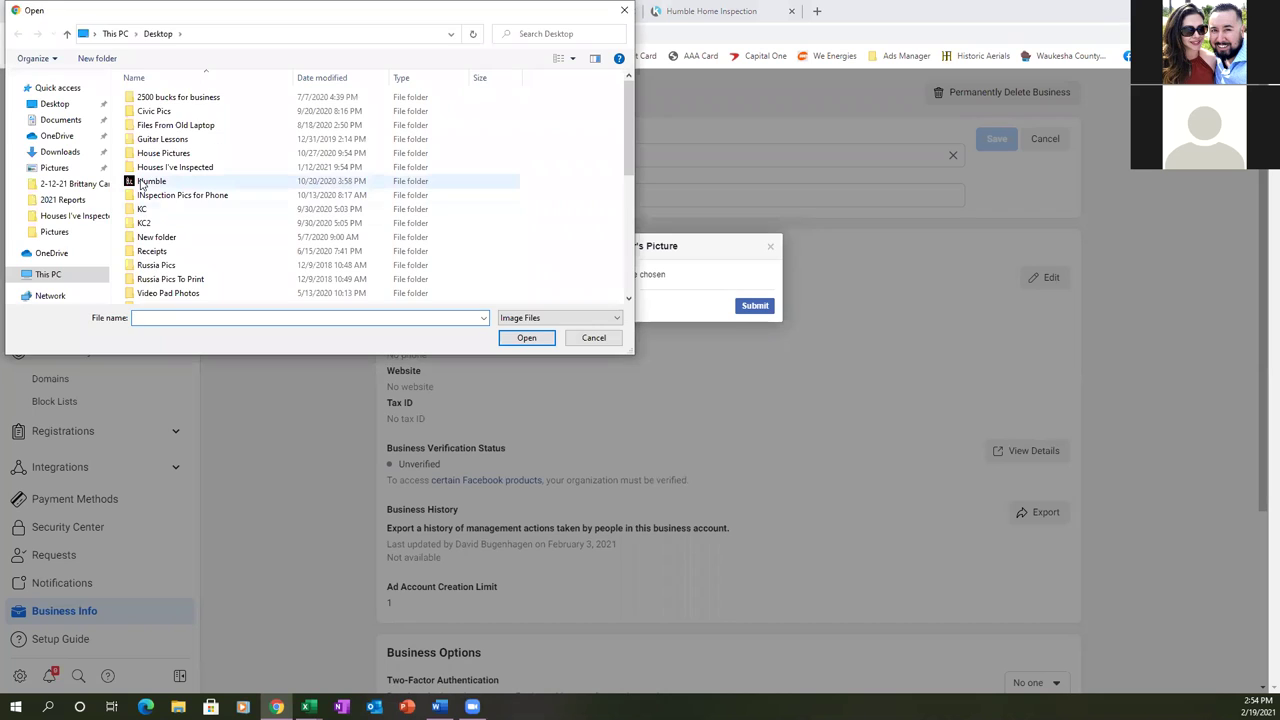
{"action": "double_click", "coordinate": [142, 183]}
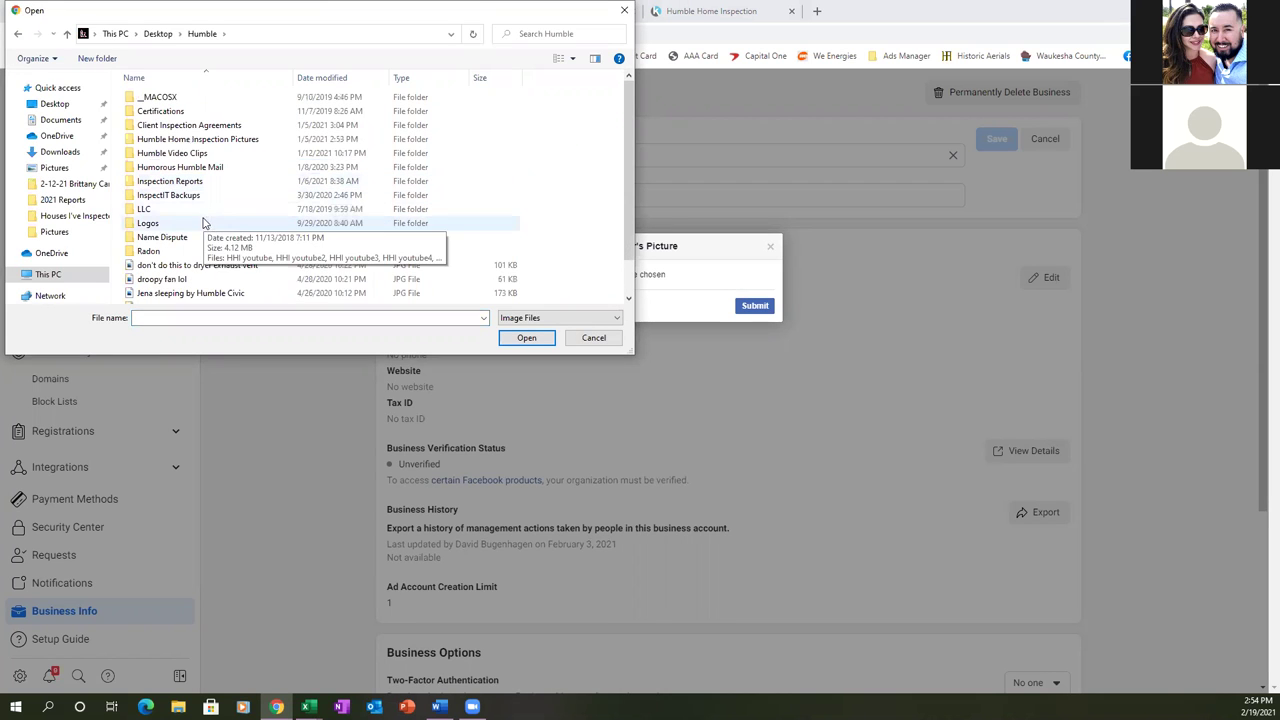
{"action": "double_click", "coordinate": [180, 224]}
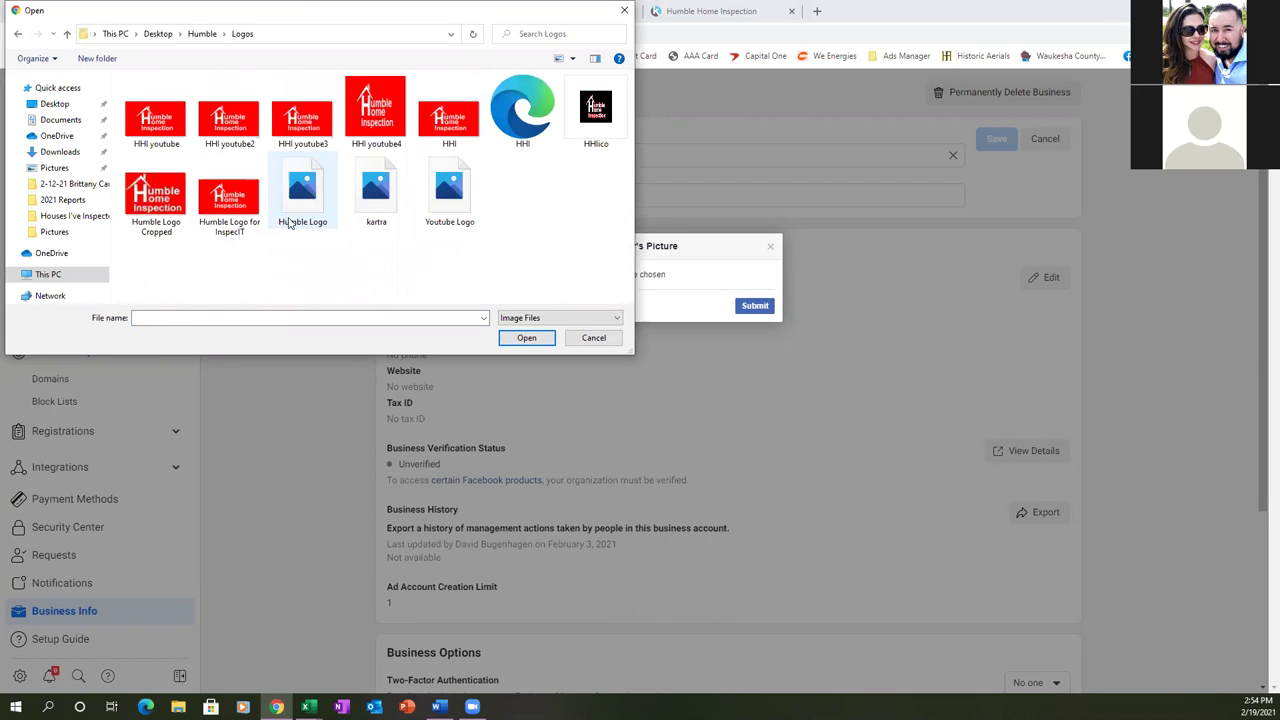
{"action": "left_click", "coordinate": [455, 200]}
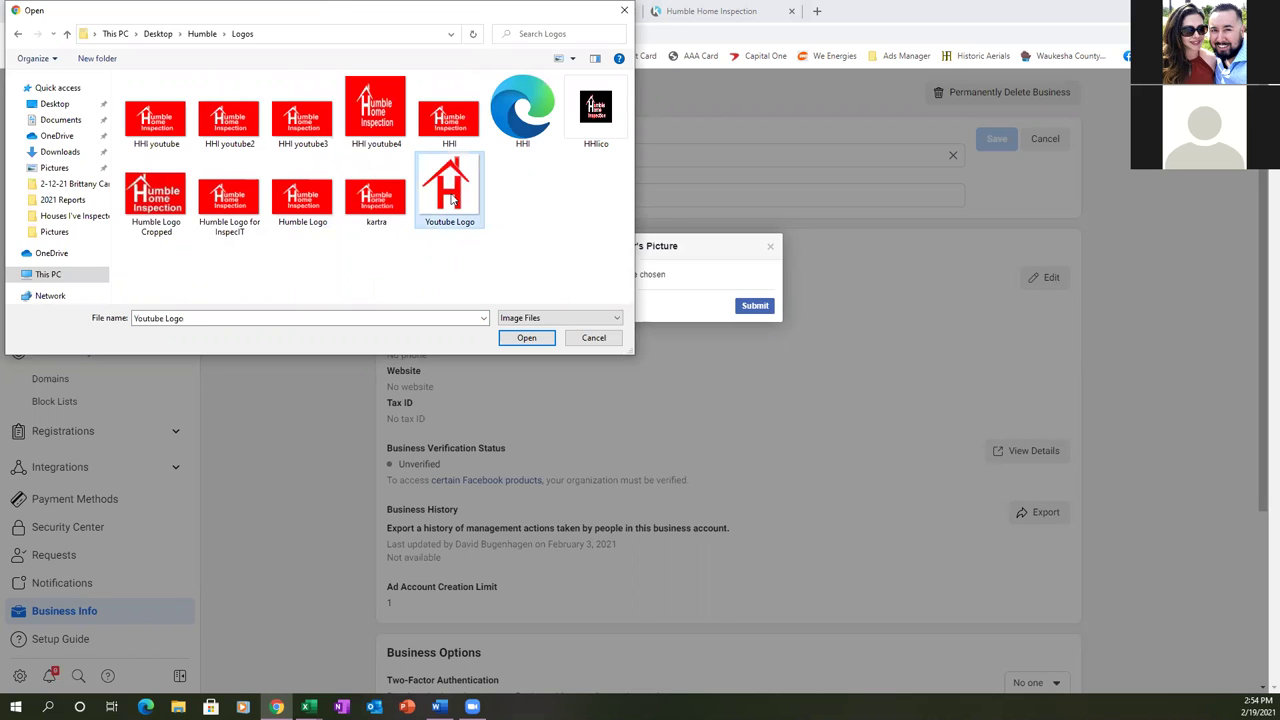
{"action": "left_click", "coordinate": [531, 338]}
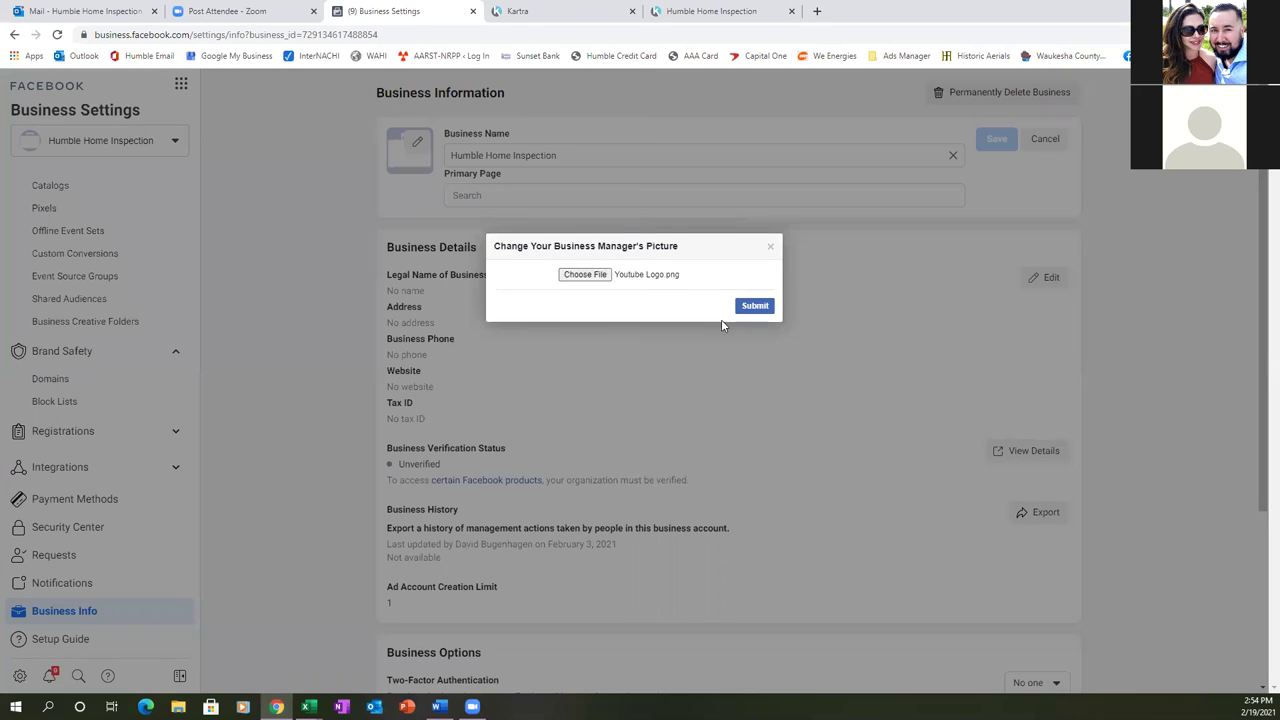
{"action": "left_click", "coordinate": [754, 308]}
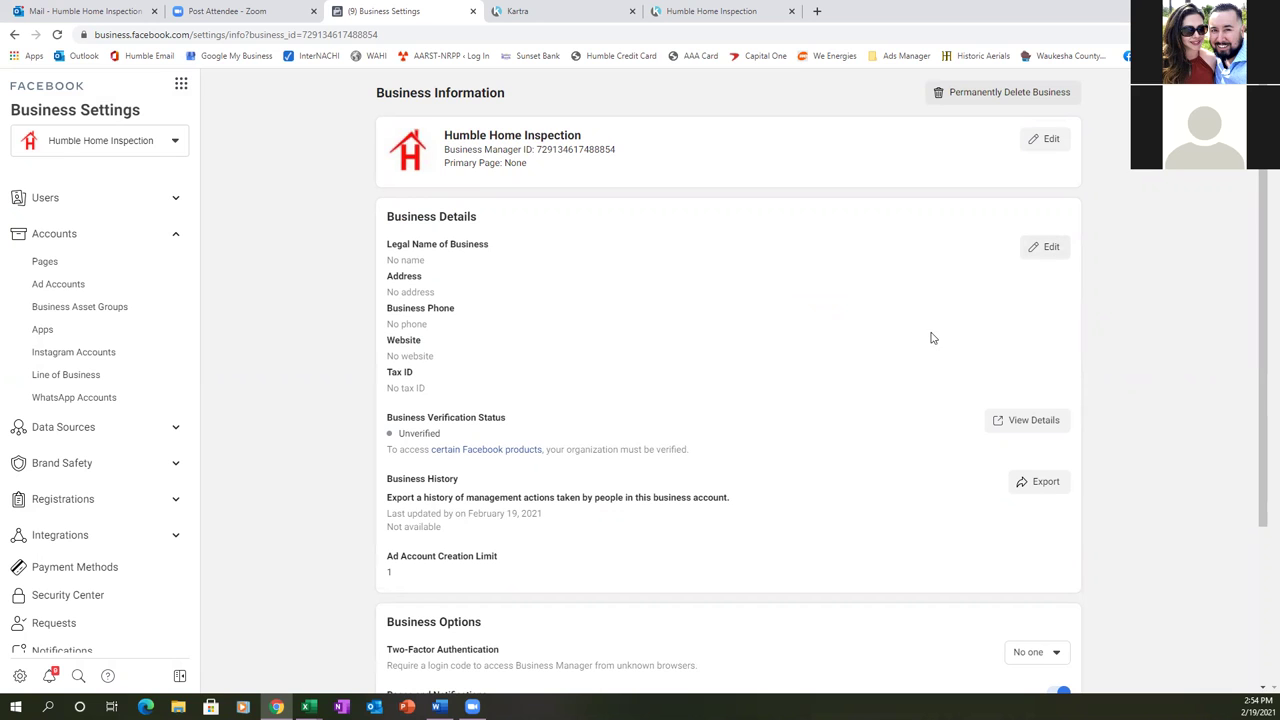
- Fill the business details from Humble Home Inspection LLC's saved autofill address
{"action": "left_click", "coordinate": [1046, 252]}
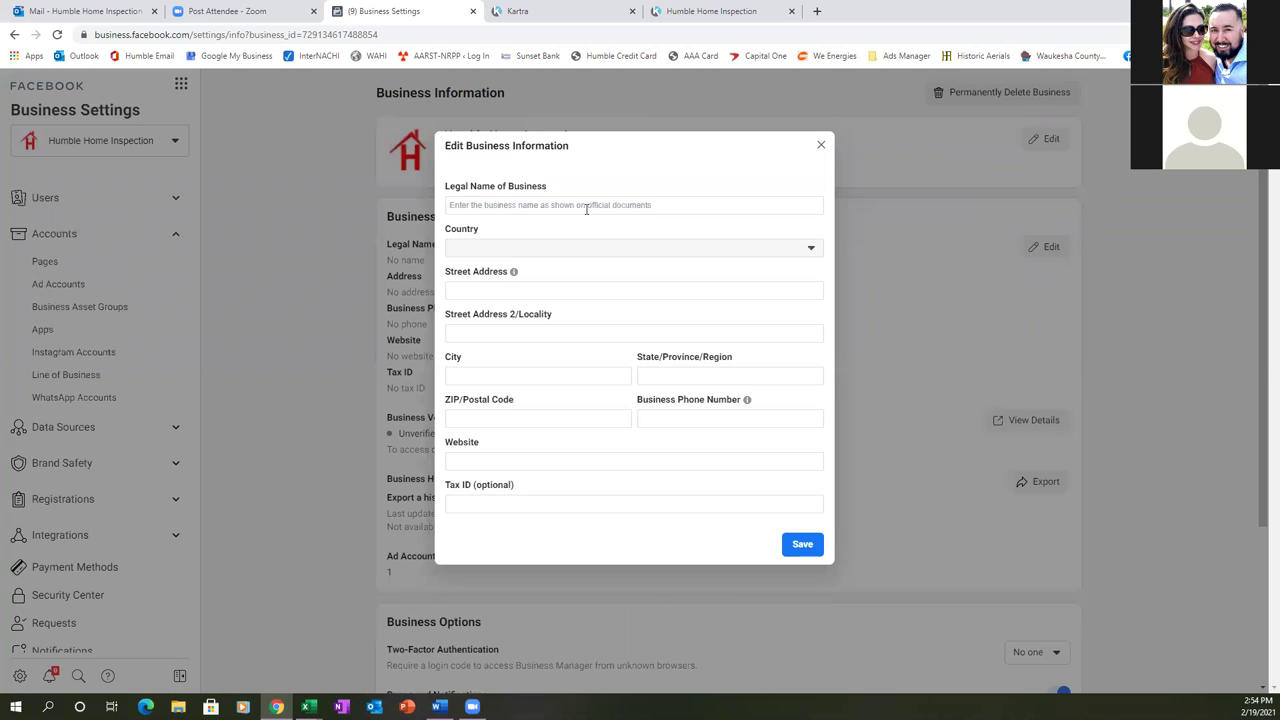
{"action": "left_click", "coordinate": [586, 209]}
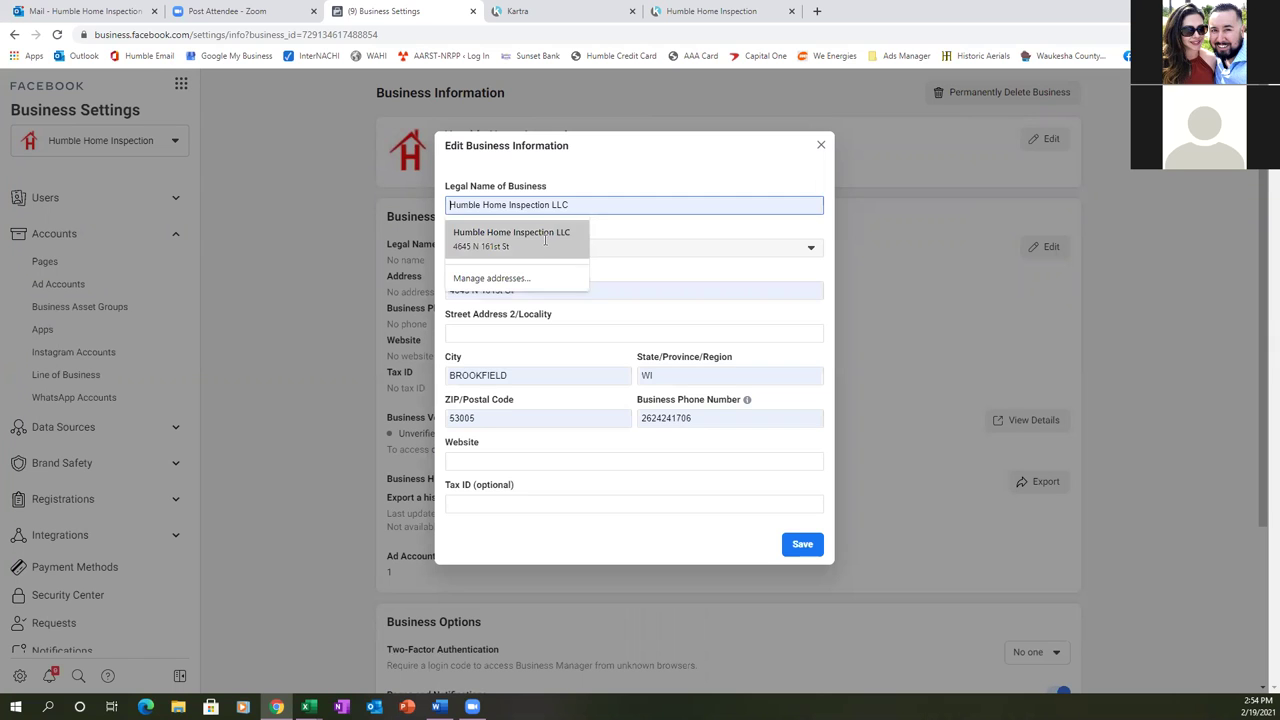
{"action": "left_click", "coordinate": [545, 240]}
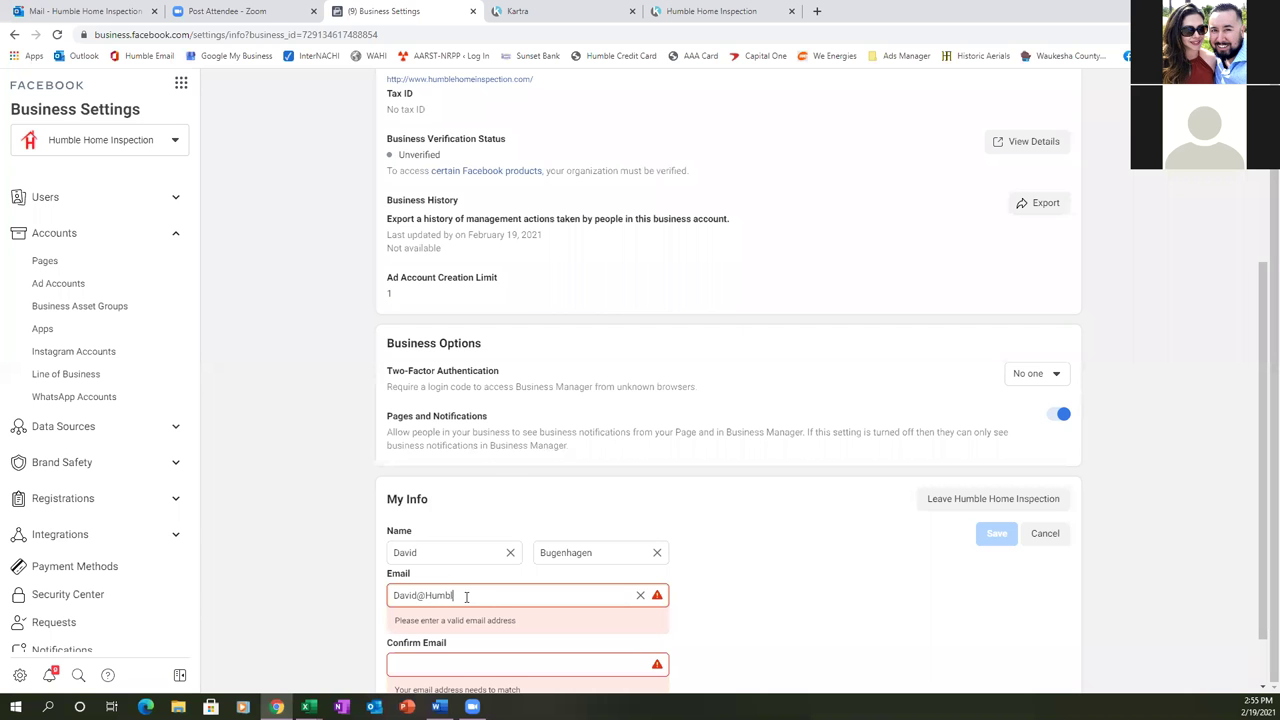
- Enter the new business email address in My Info's Email and Confirm Email fields
{"action": "key", "text": "BackSpace"}
{"action": "key", "text": "BackSpace"}
{"action": "key", "text": "BackSpace"}
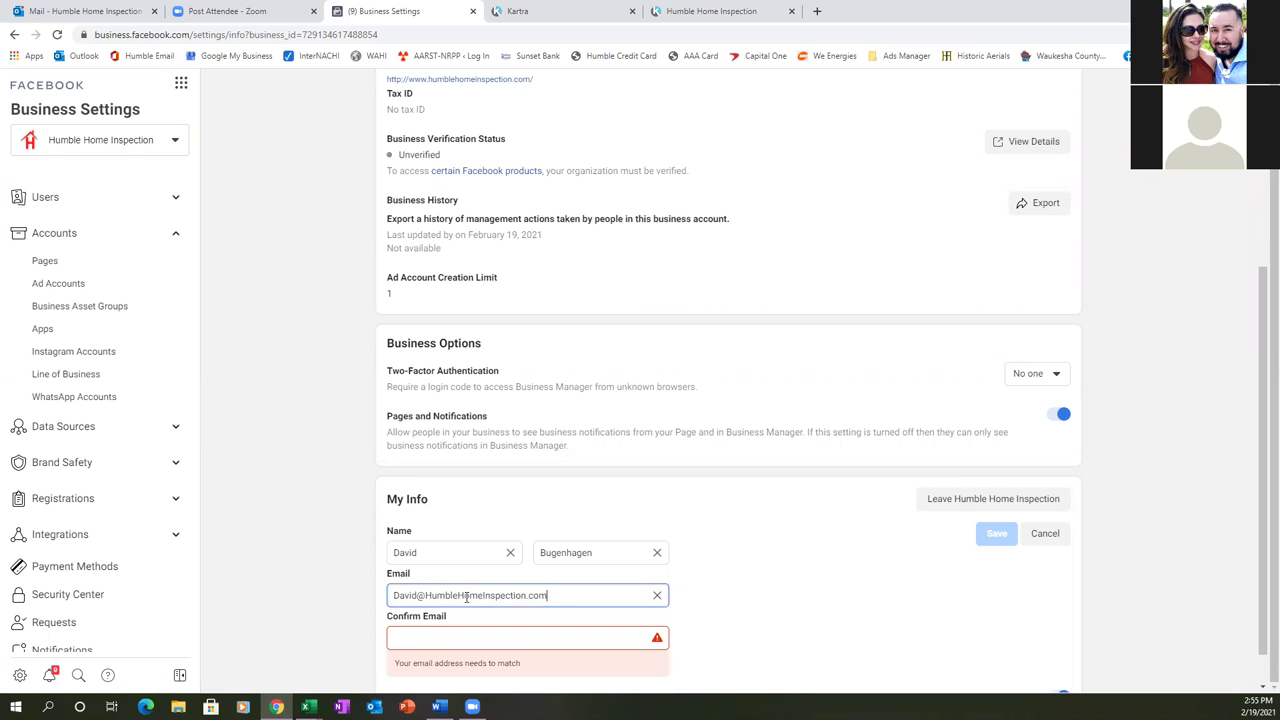
{"action": "left_click", "coordinate": [449, 646]}
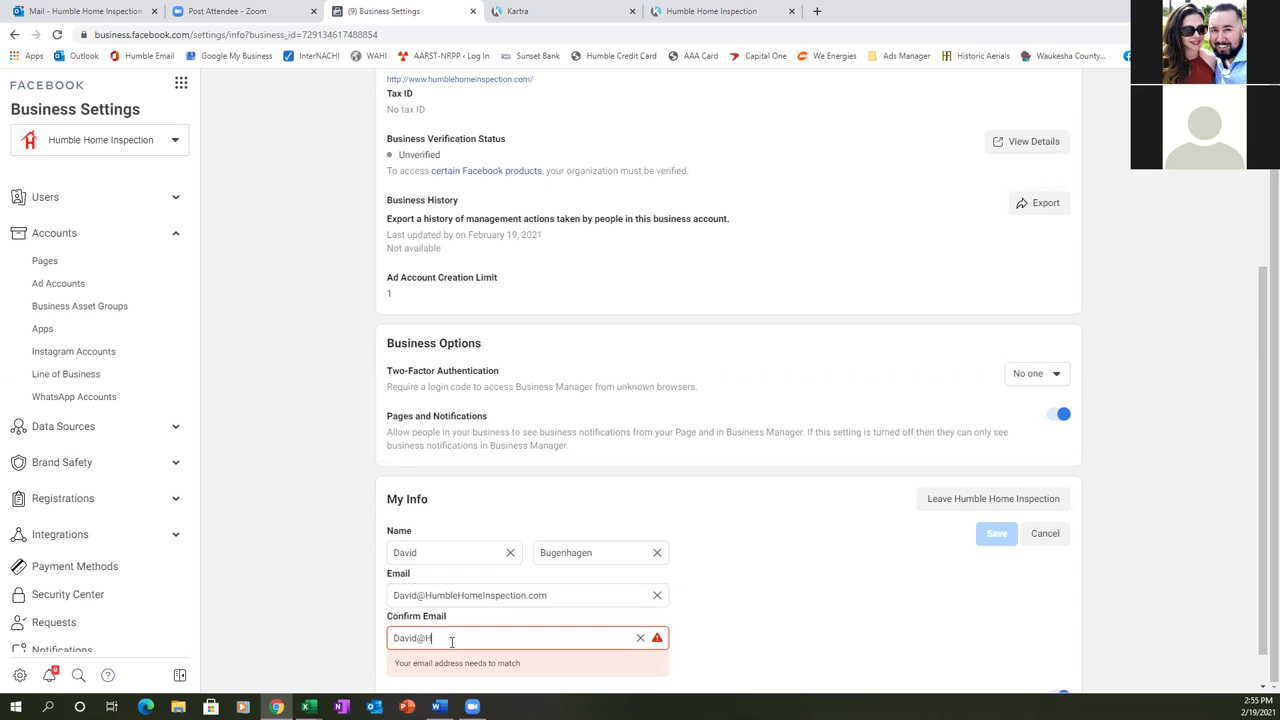
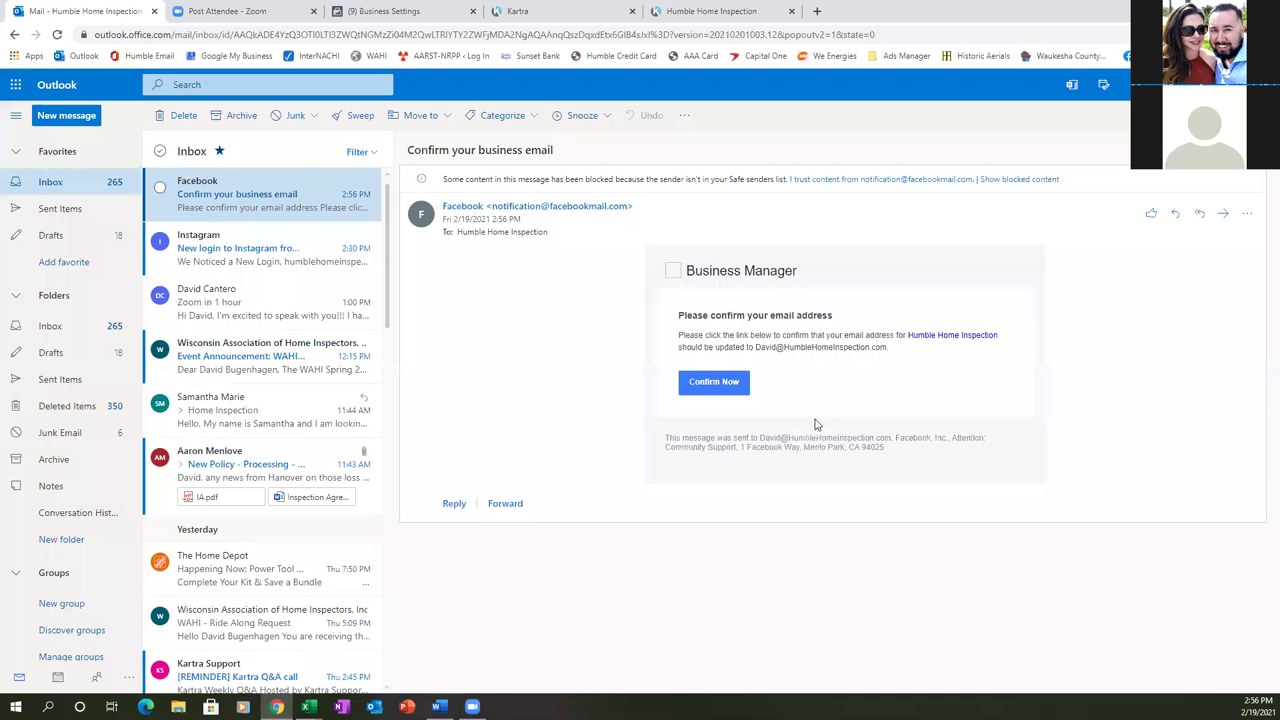
- Confirm the new business email via Confirm Now in Facebook's verification message
{"action": "left_click", "coordinate": [717, 384]}
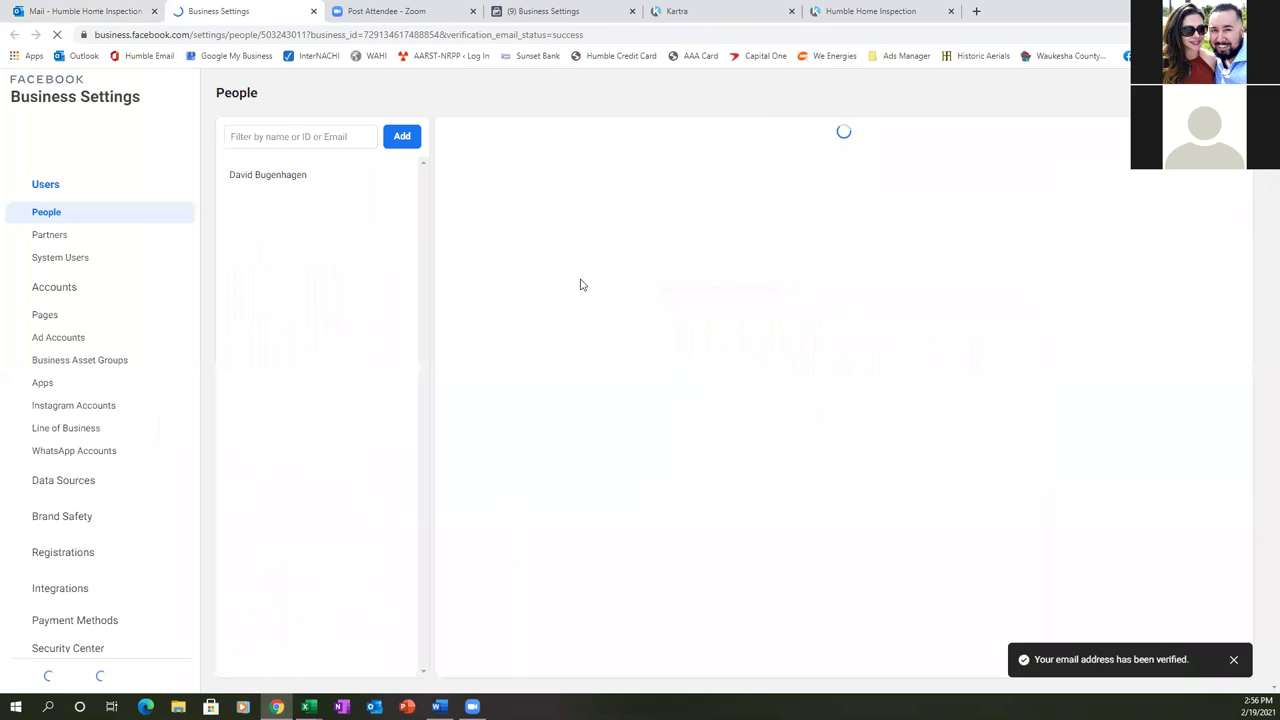
- Close the duplicate Business Settings tab and go to Data Sources > Pixels
{"action": "left_click", "coordinate": [631, 11]}
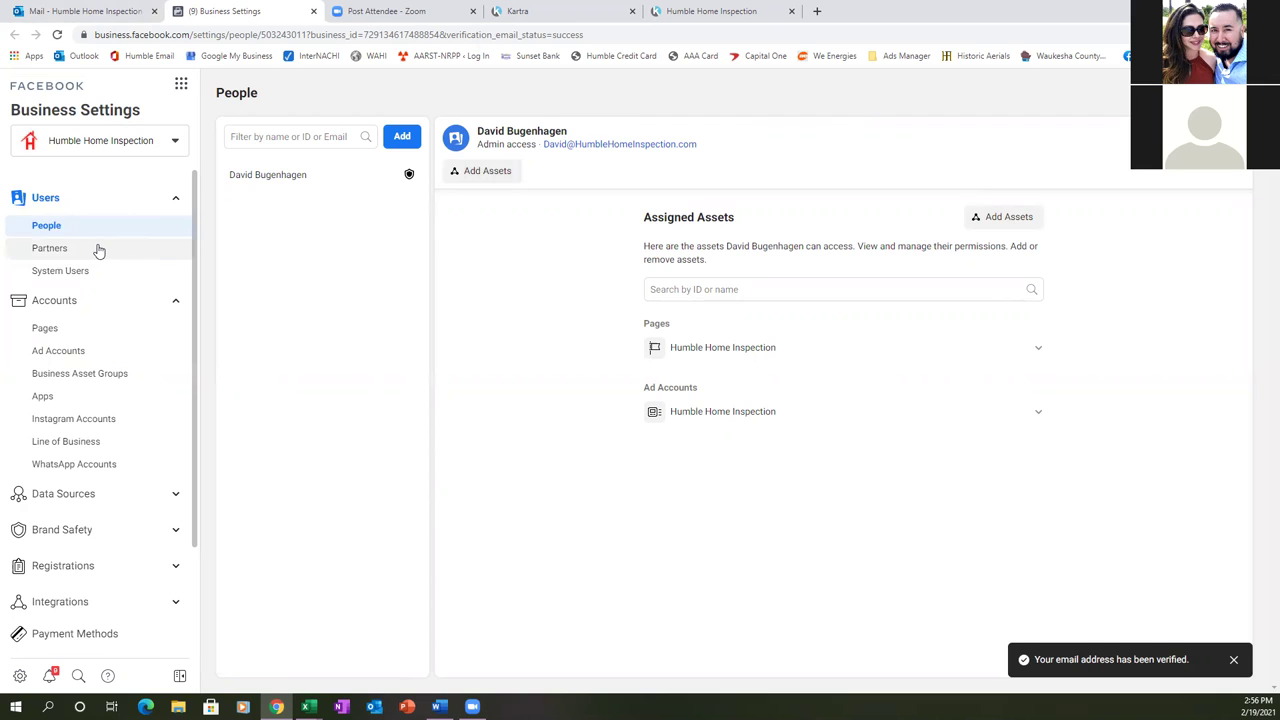
{"action": "left_click", "coordinate": [69, 502]}
{"action": "scroll", "coordinate": [55, 440], "scroll_direction": "down", "scroll_amount": 1}
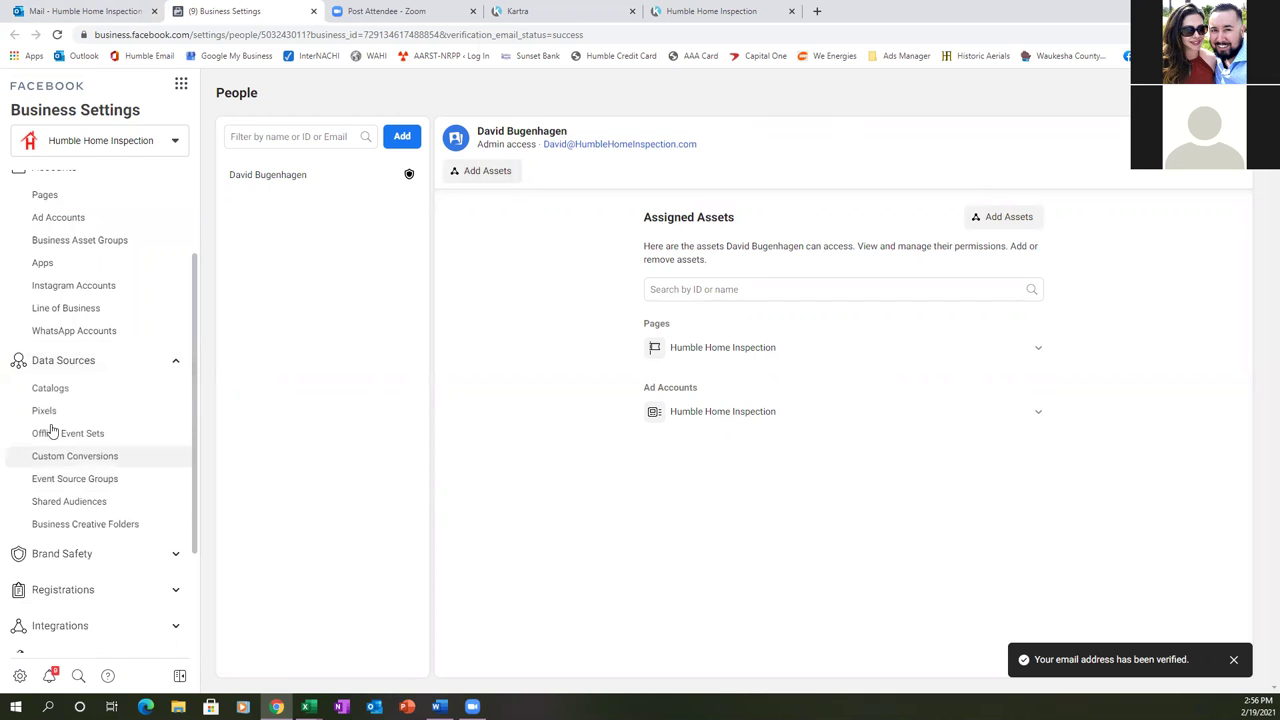
{"action": "left_click", "coordinate": [46, 411]}
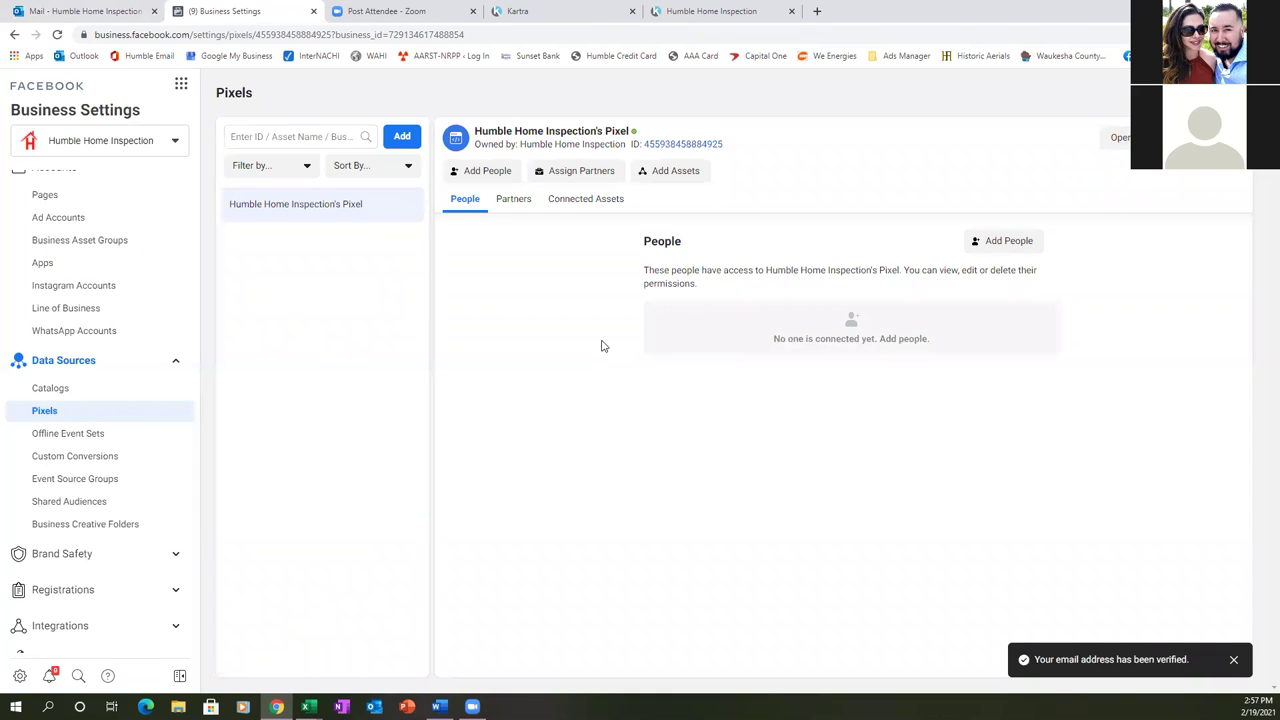
{"action": "left_click", "coordinate": [487, 172]}
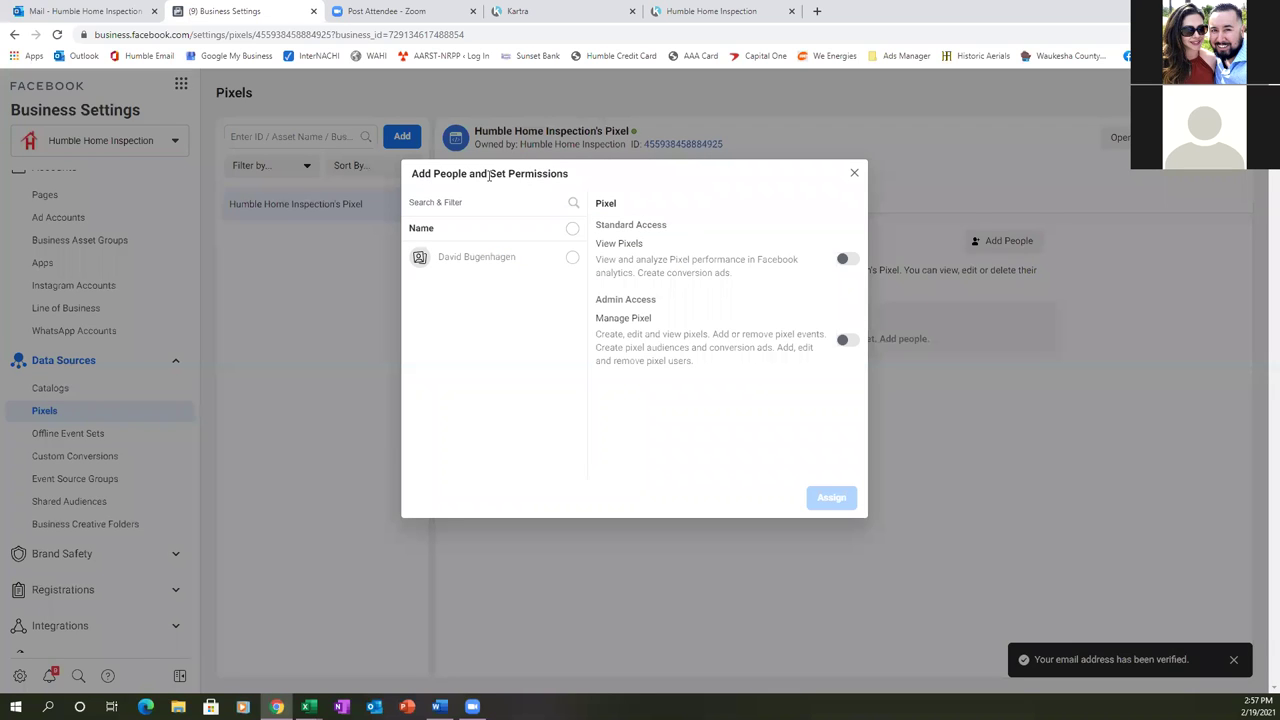
{"action": "left_click", "coordinate": [572, 260]}
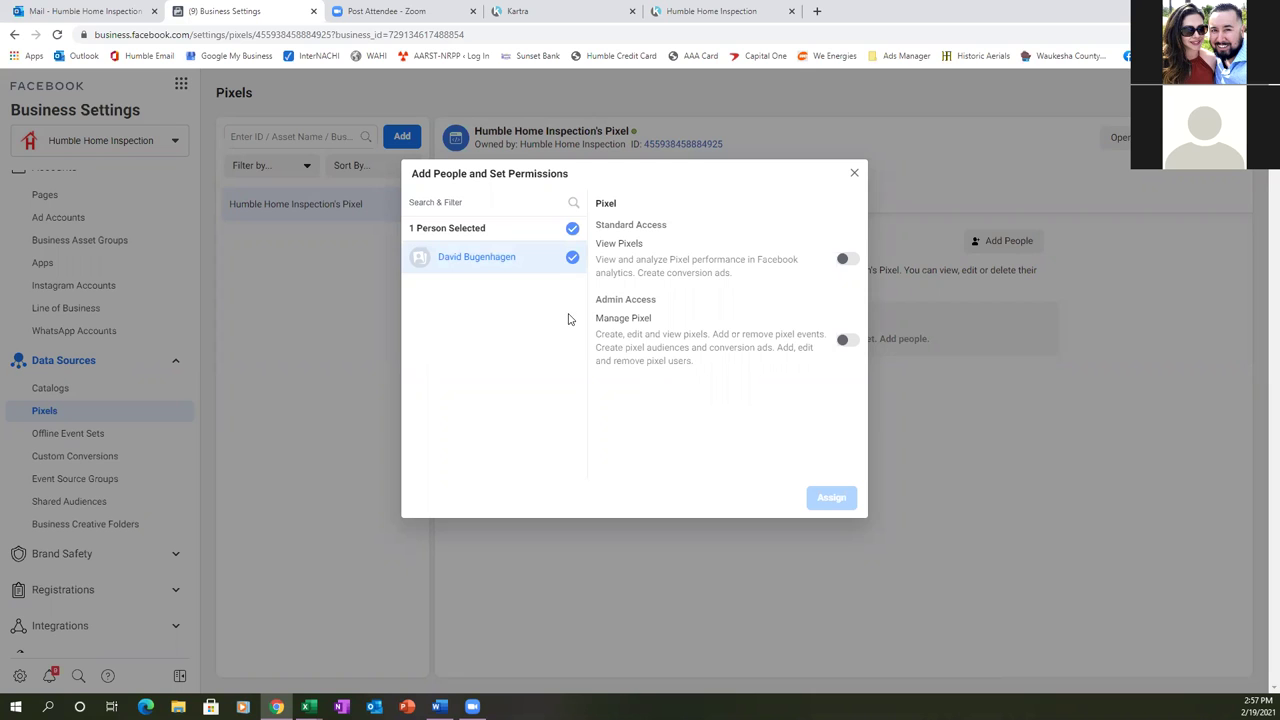
{"action": "left_click", "coordinate": [846, 340]}
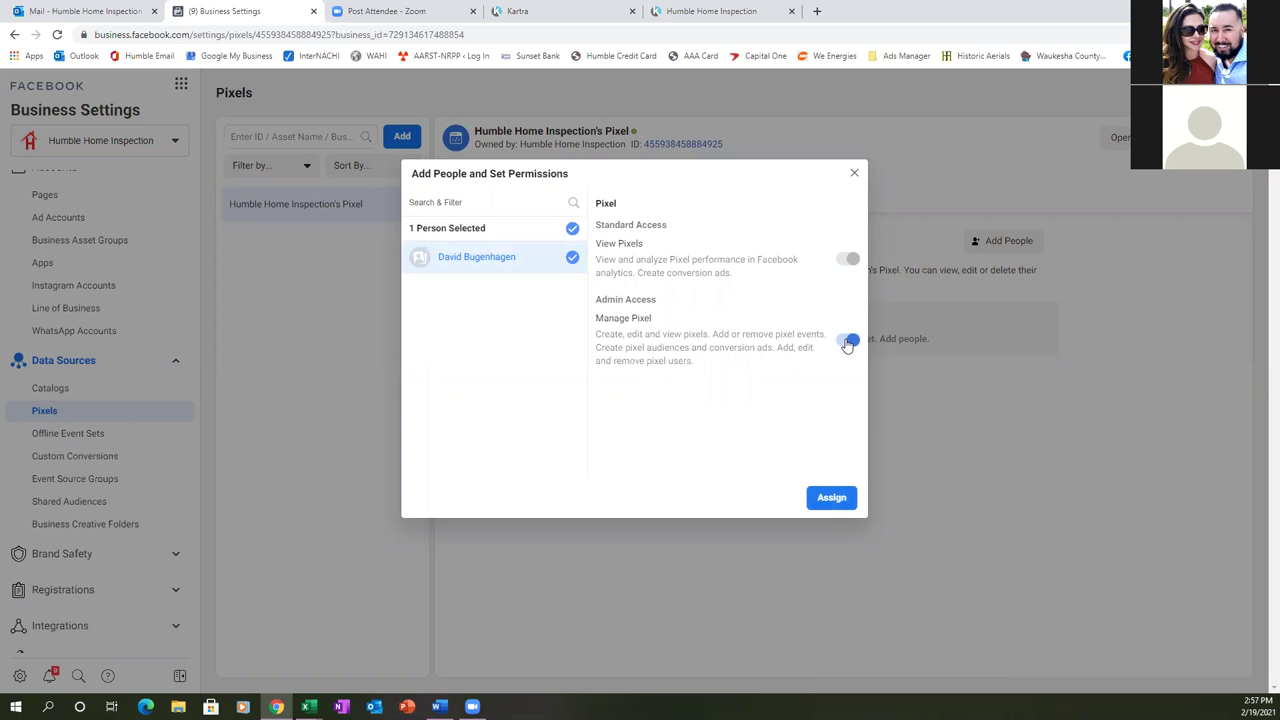
{"action": "left_click", "coordinate": [828, 500]}
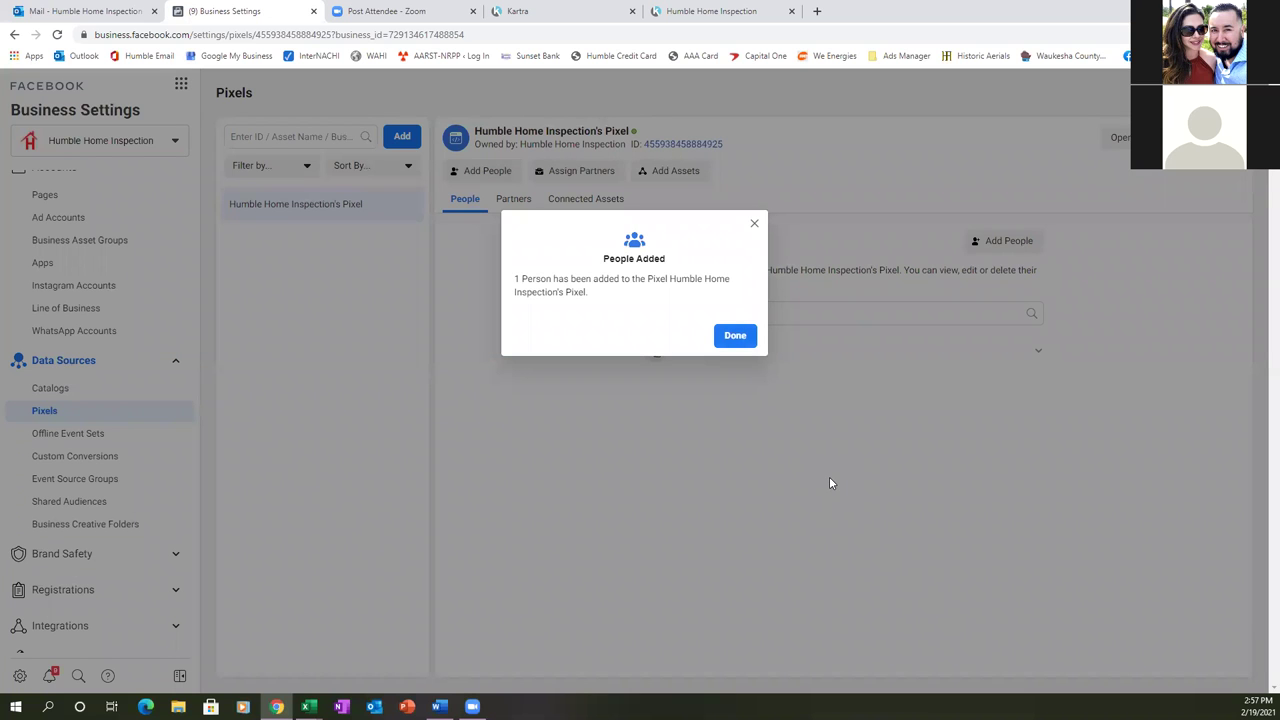
{"action": "left_click", "coordinate": [735, 336]}
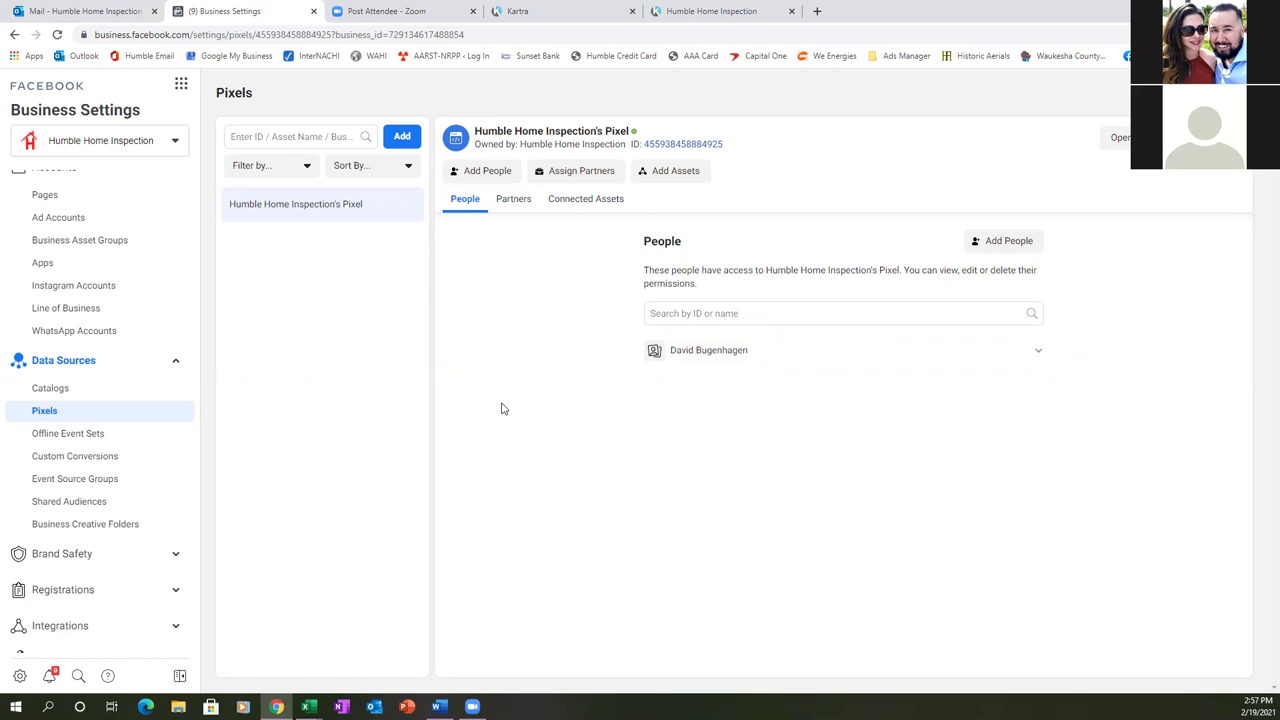
{"action": "scroll", "coordinate": [55, 403], "scroll_direction": "up", "scroll_amount": 3}
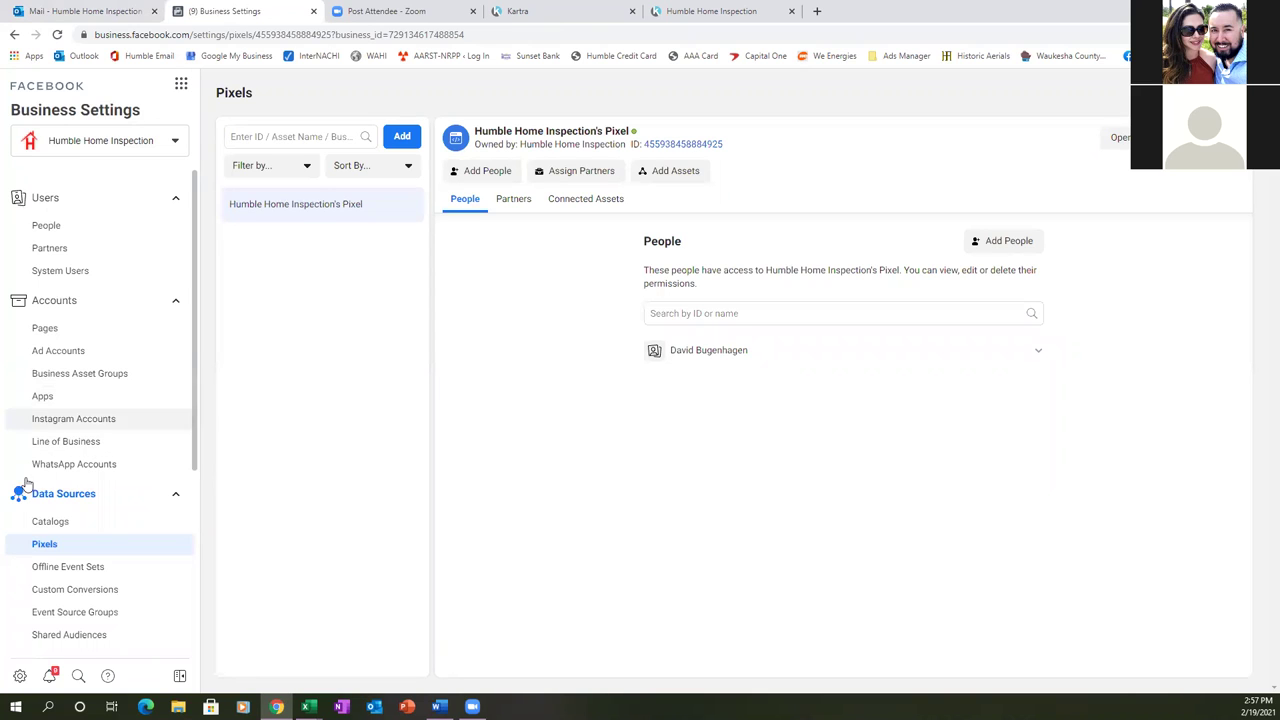
{"action": "scroll", "coordinate": [30, 490], "scroll_direction": "down", "scroll_amount": 6}
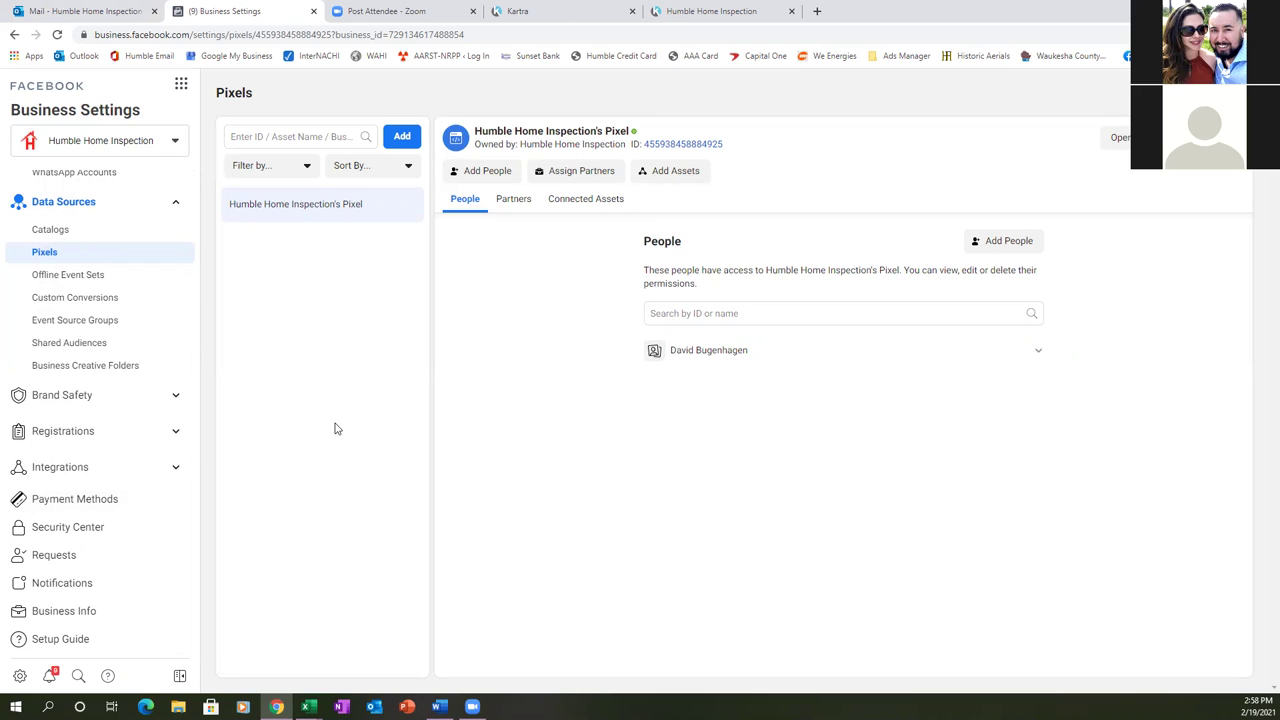
- Start a new custom conversion from Custom Conversions > Add, then switch to the Kartra tab
{"action": "left_click", "coordinate": [90, 297]}
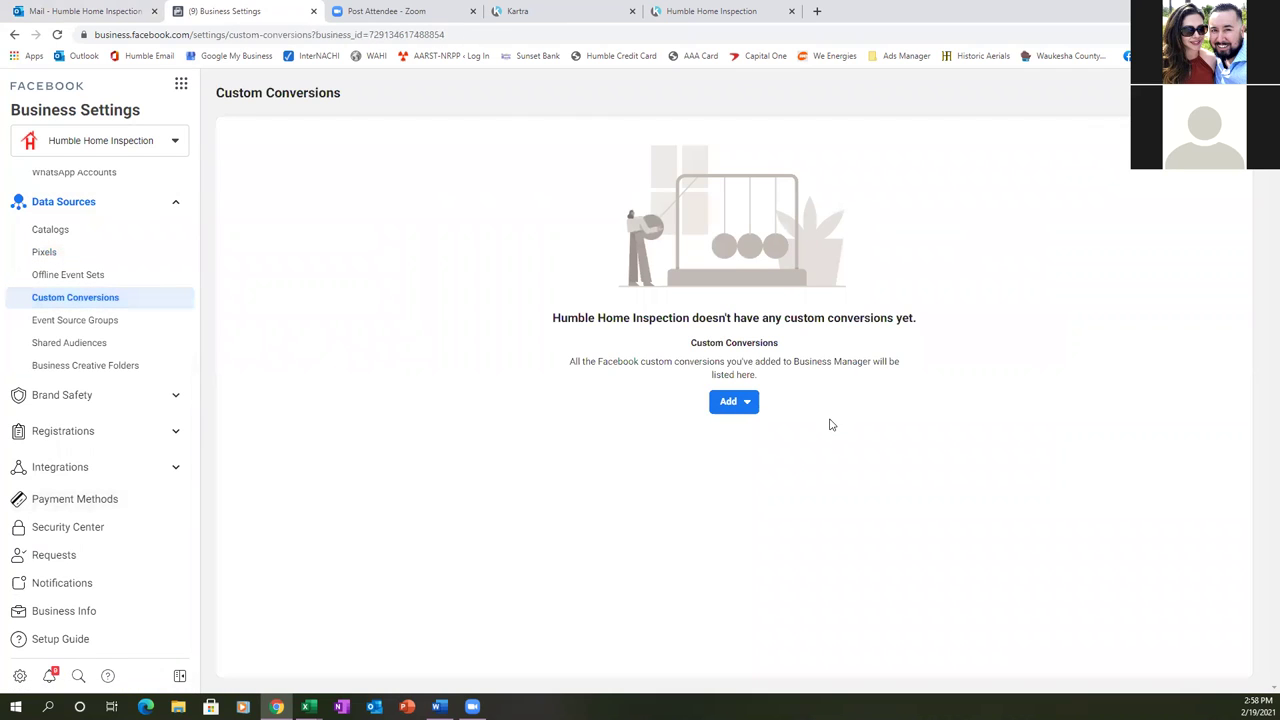
{"action": "left_click", "coordinate": [747, 404]}
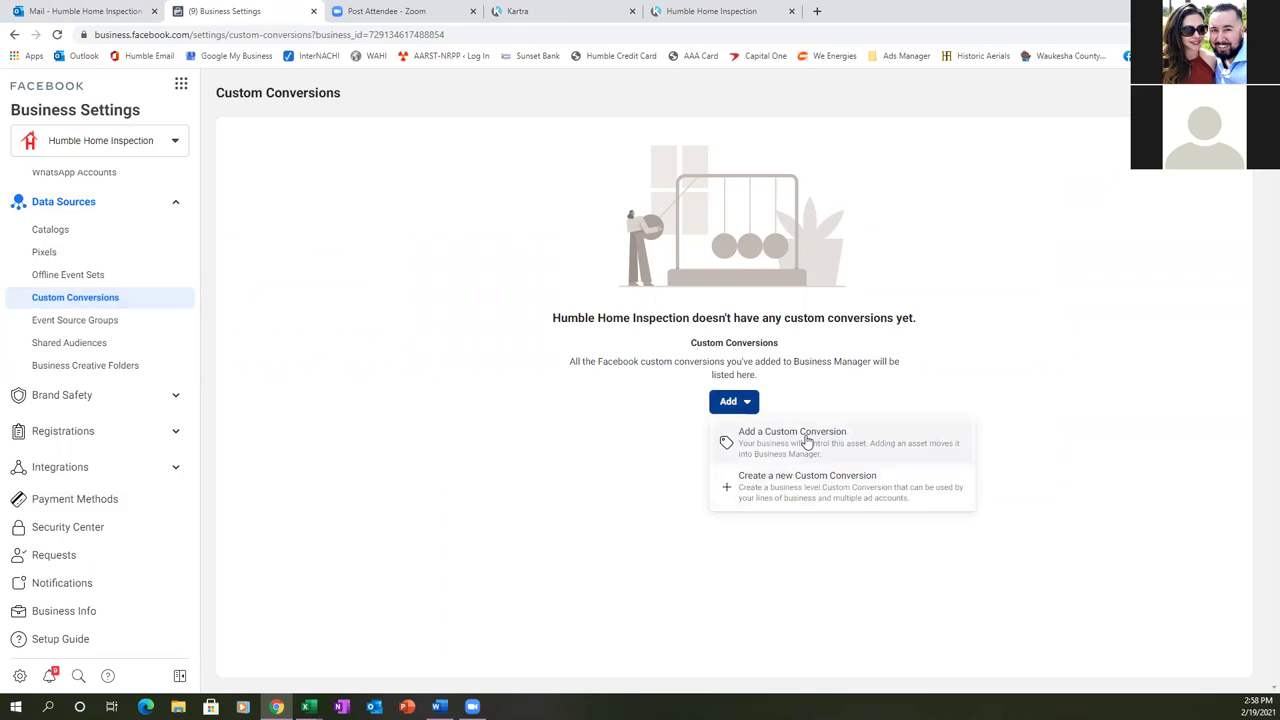
{"action": "left_click", "coordinate": [801, 489]}
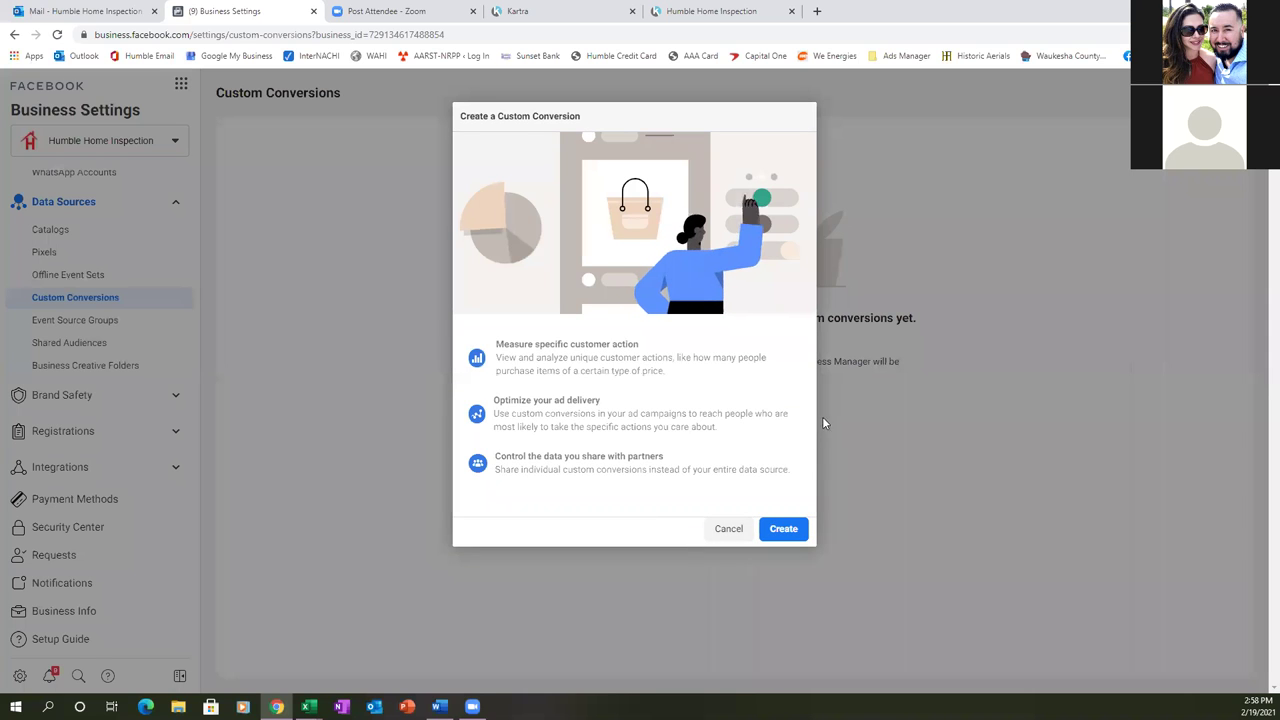
{"action": "left_click", "coordinate": [781, 527]}
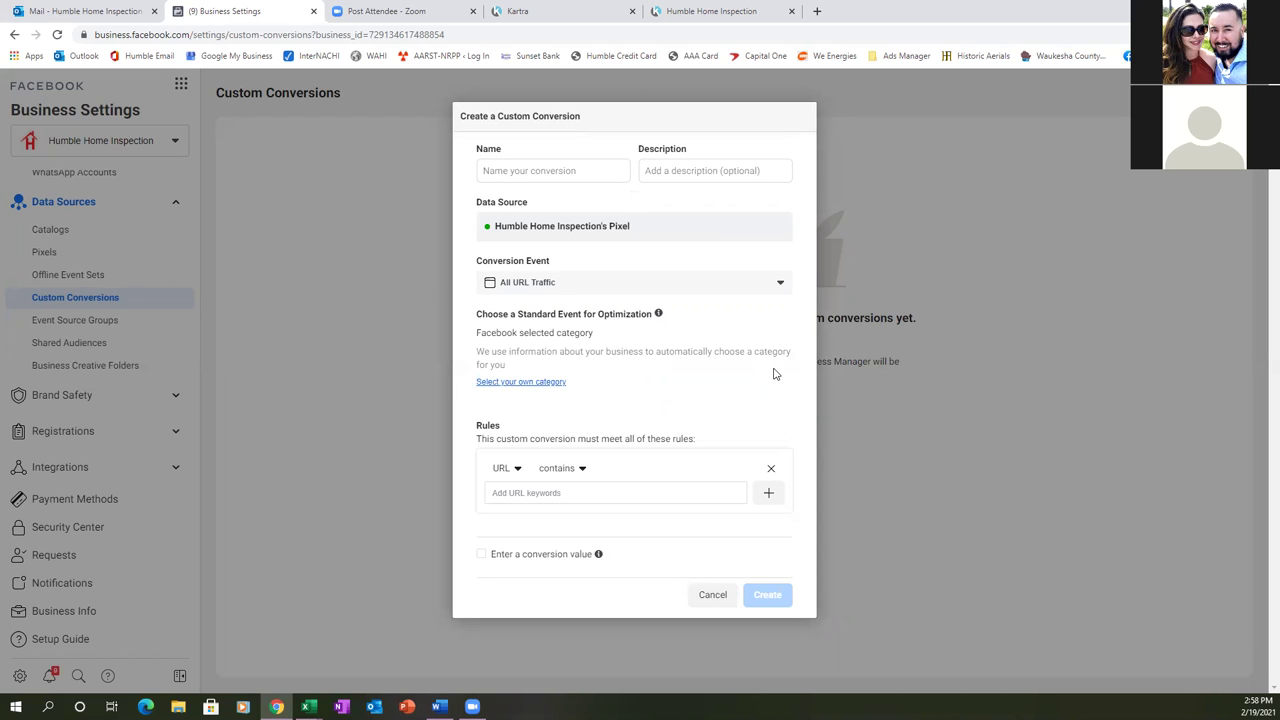
{"action": "left_click", "coordinate": [551, 20]}
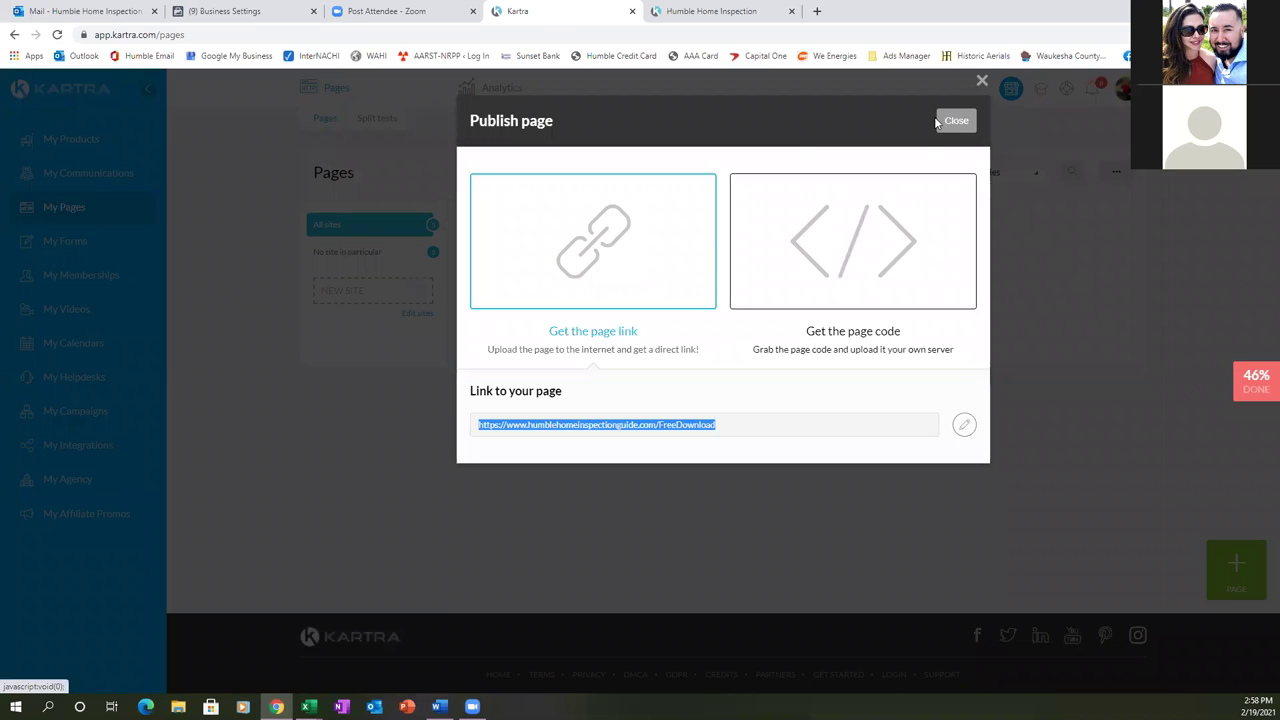
- In Kartra, bring up the Thank You Page's public link
{"action": "left_click", "coordinate": [952, 121]}
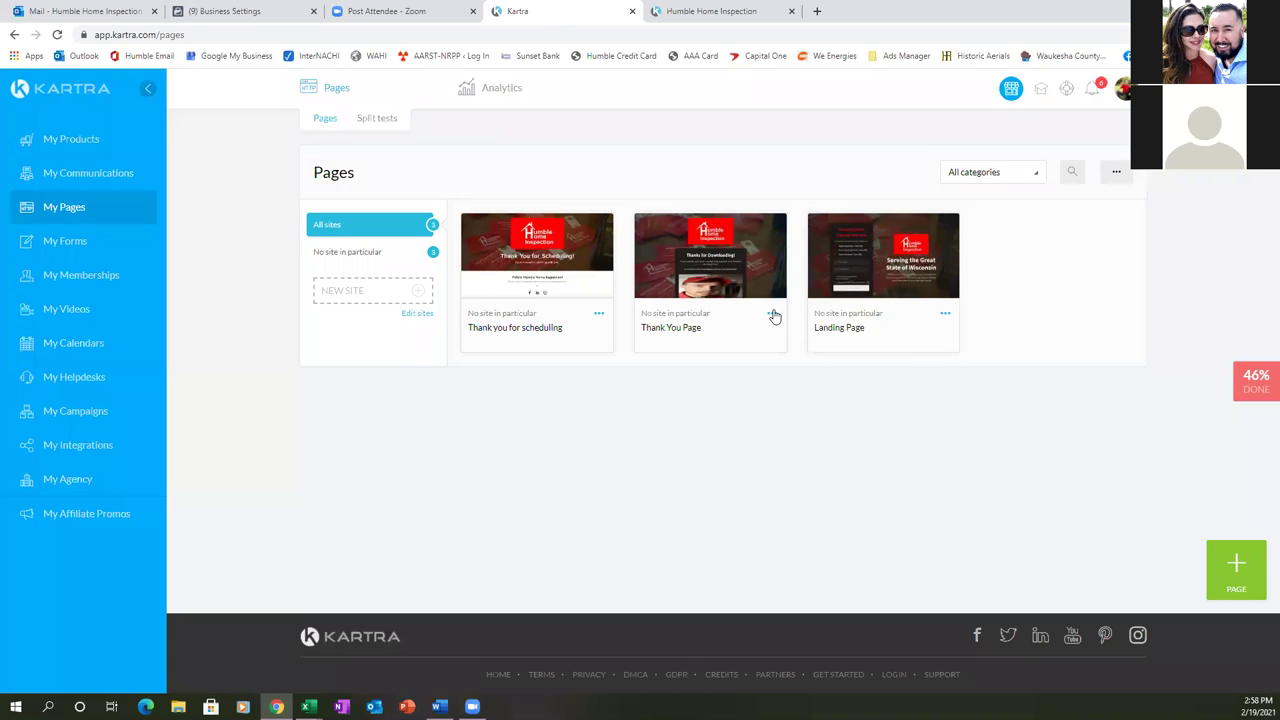
{"action": "left_click", "coordinate": [773, 316]}
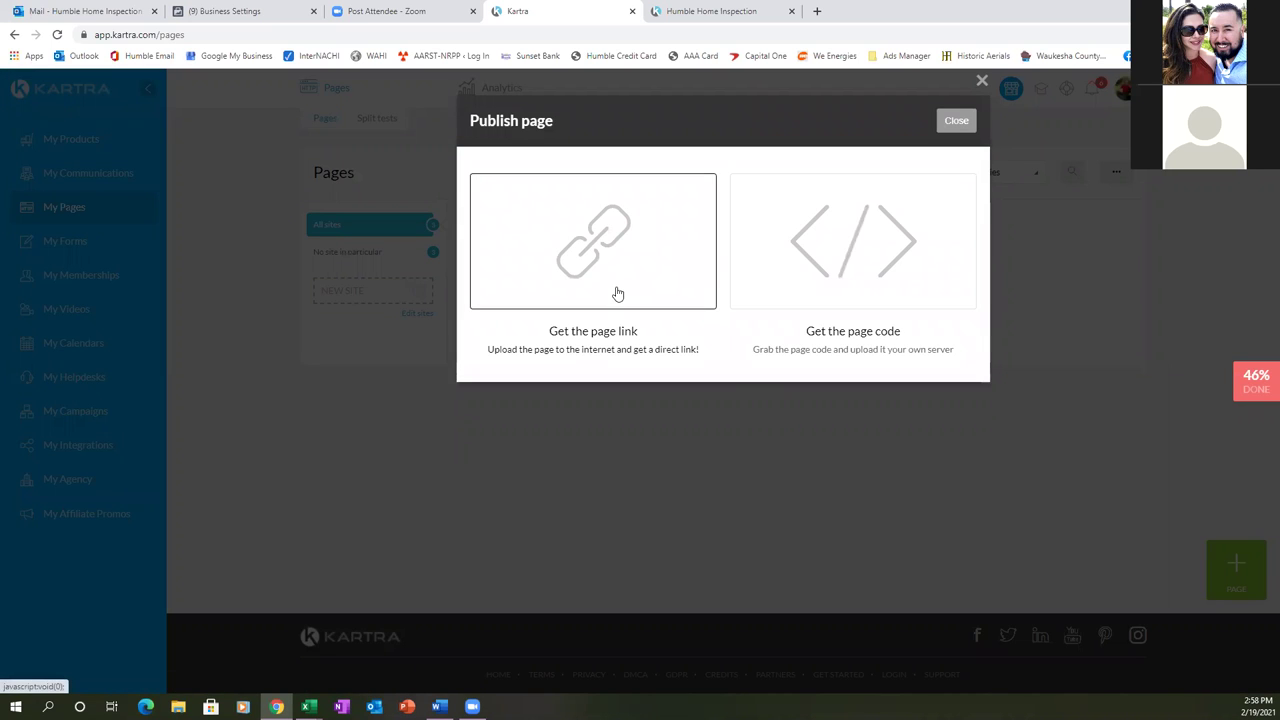
{"action": "left_click", "coordinate": [614, 291]}
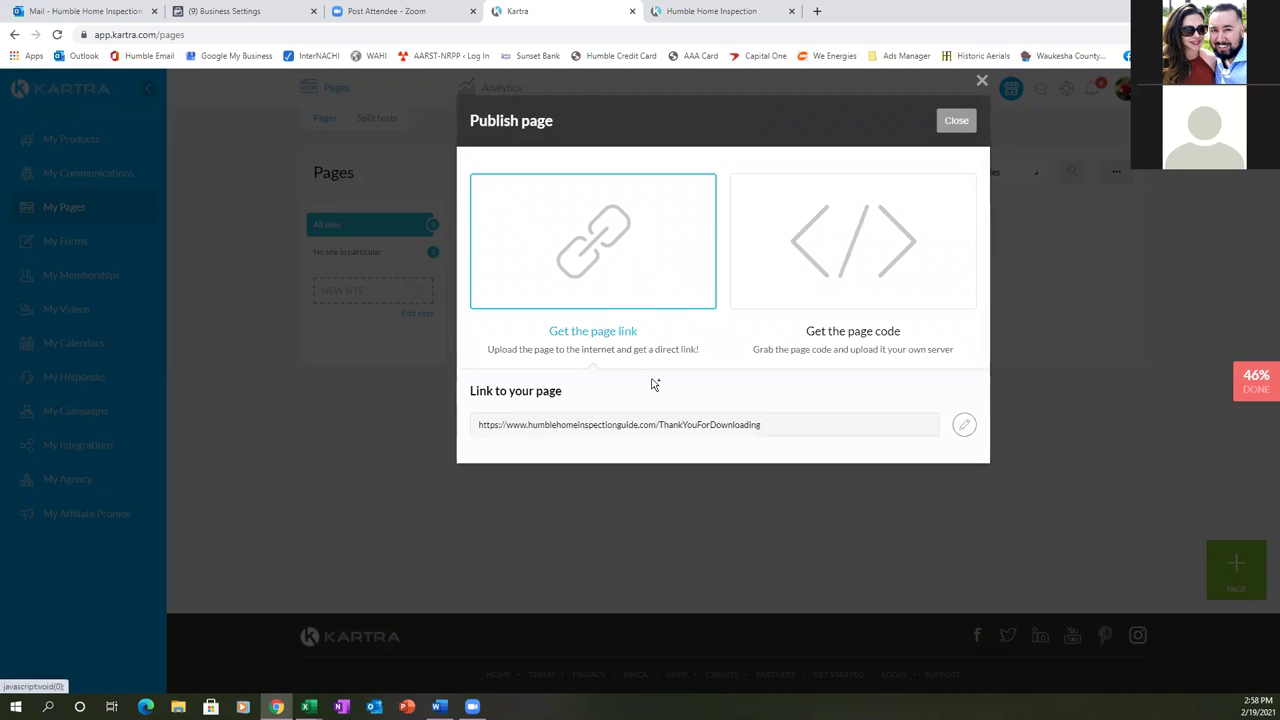
- Copy the ThankYouForDownloading page URL and go back to the Business Settings tab
{"action": "triple_click", "coordinate": [771, 427]}
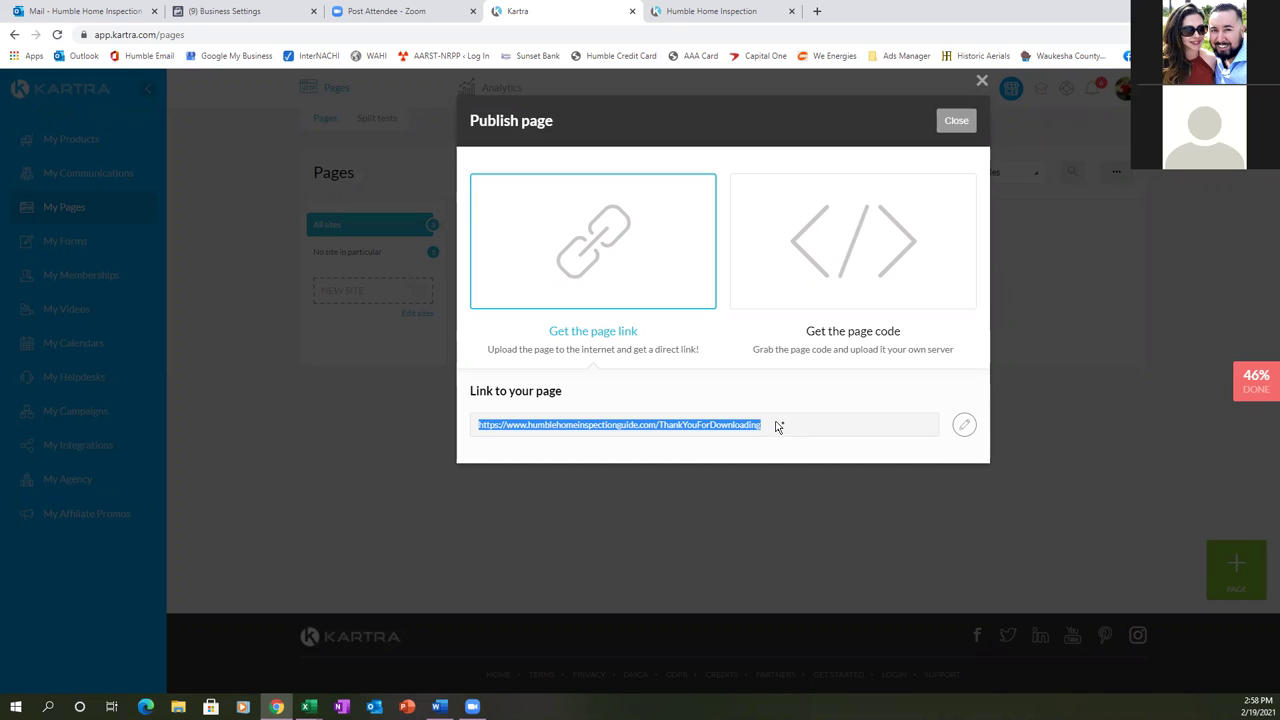
{"action": "left_click", "coordinate": [778, 427]}
{"action": "left_click_drag", "start_coordinate": [782, 427], "coordinate": [531, 429]}
{"action": "right_click", "coordinate": [546, 421]}
{"action": "left_click", "coordinate": [572, 445]}
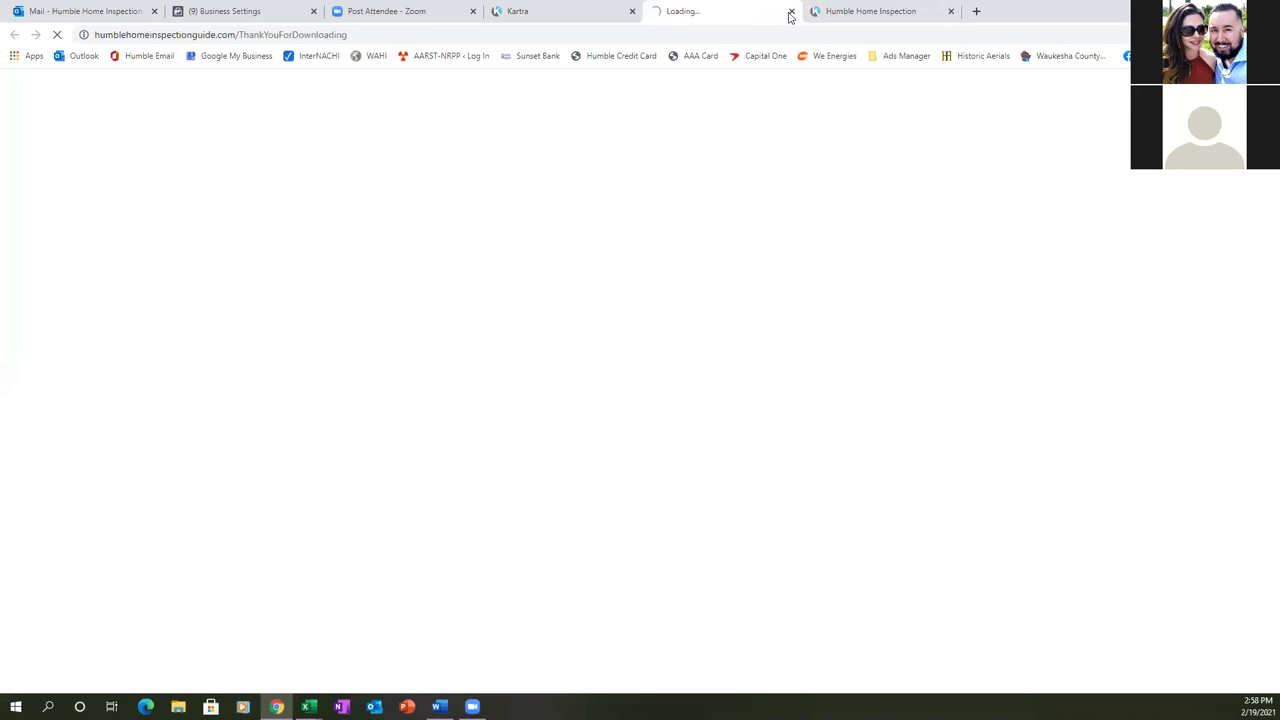
{"action": "left_click", "coordinate": [790, 11]}
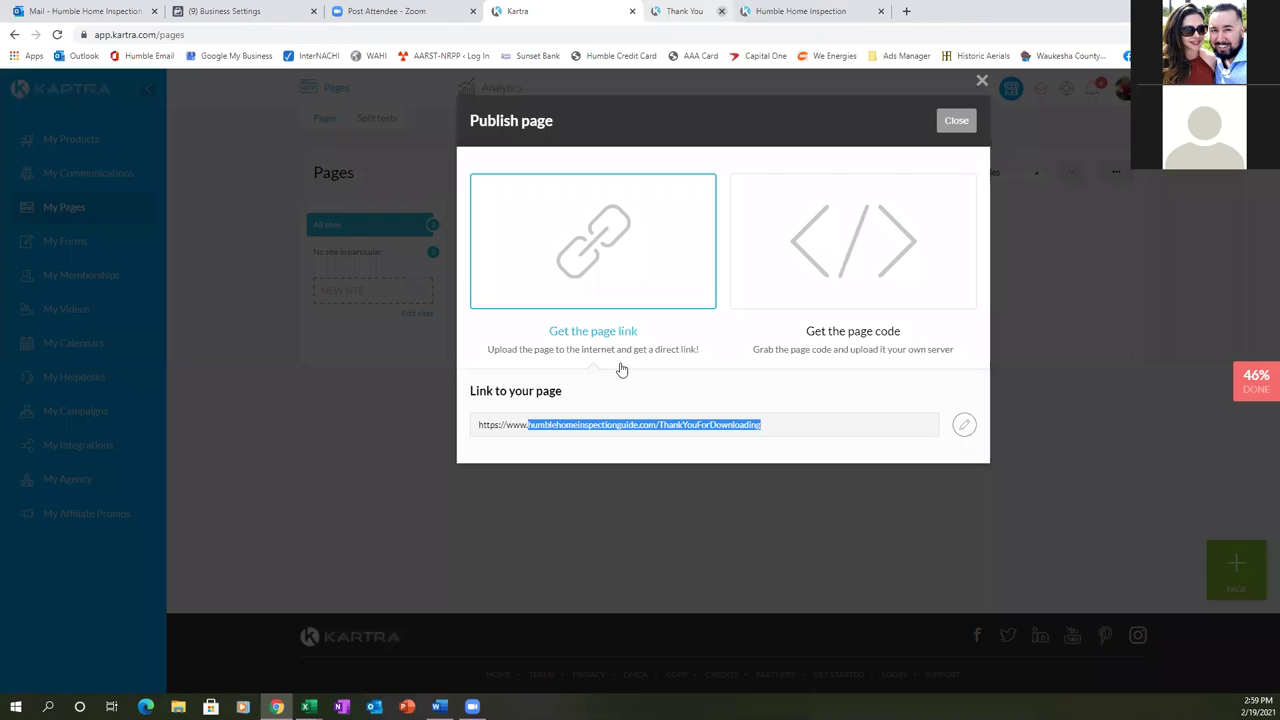
{"action": "right_click", "coordinate": [645, 425]}
{"action": "left_click", "coordinate": [666, 433]}
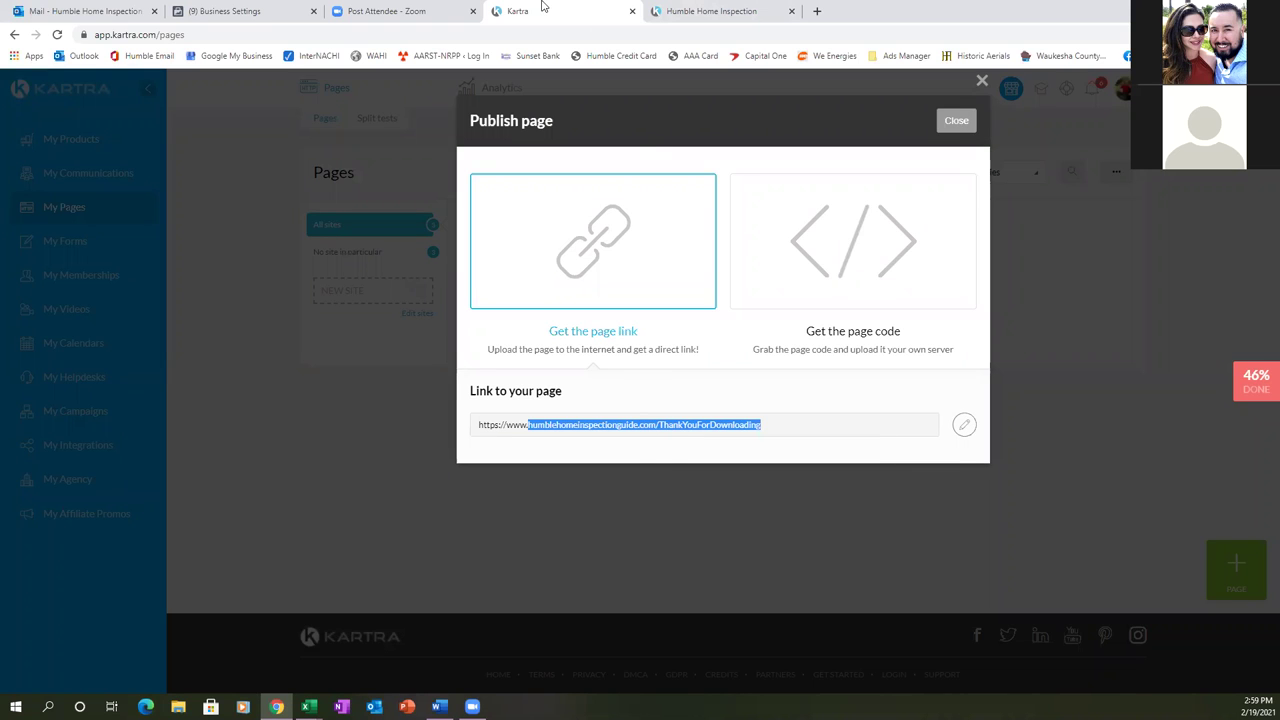
{"action": "left_click", "coordinate": [252, 12]}
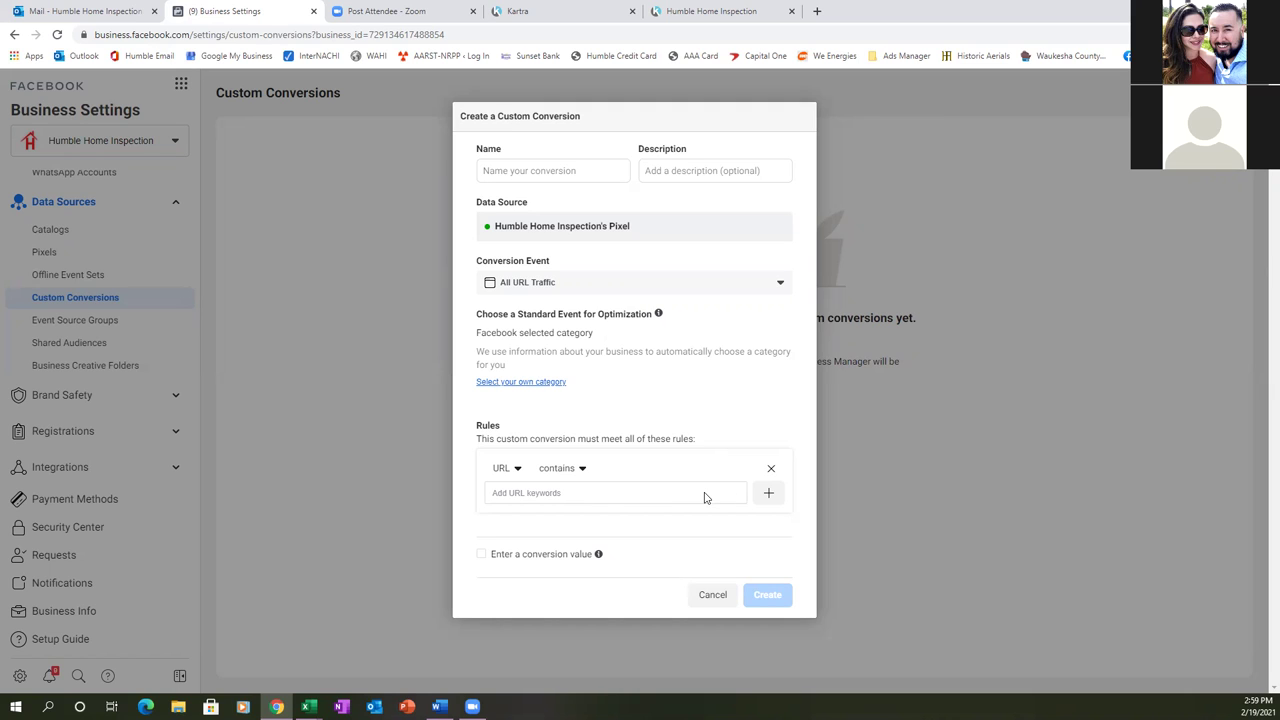
- Paste the thank-you page URL as the URL-contains rule, keeping a single rule
{"action": "left_click", "coordinate": [767, 496]}
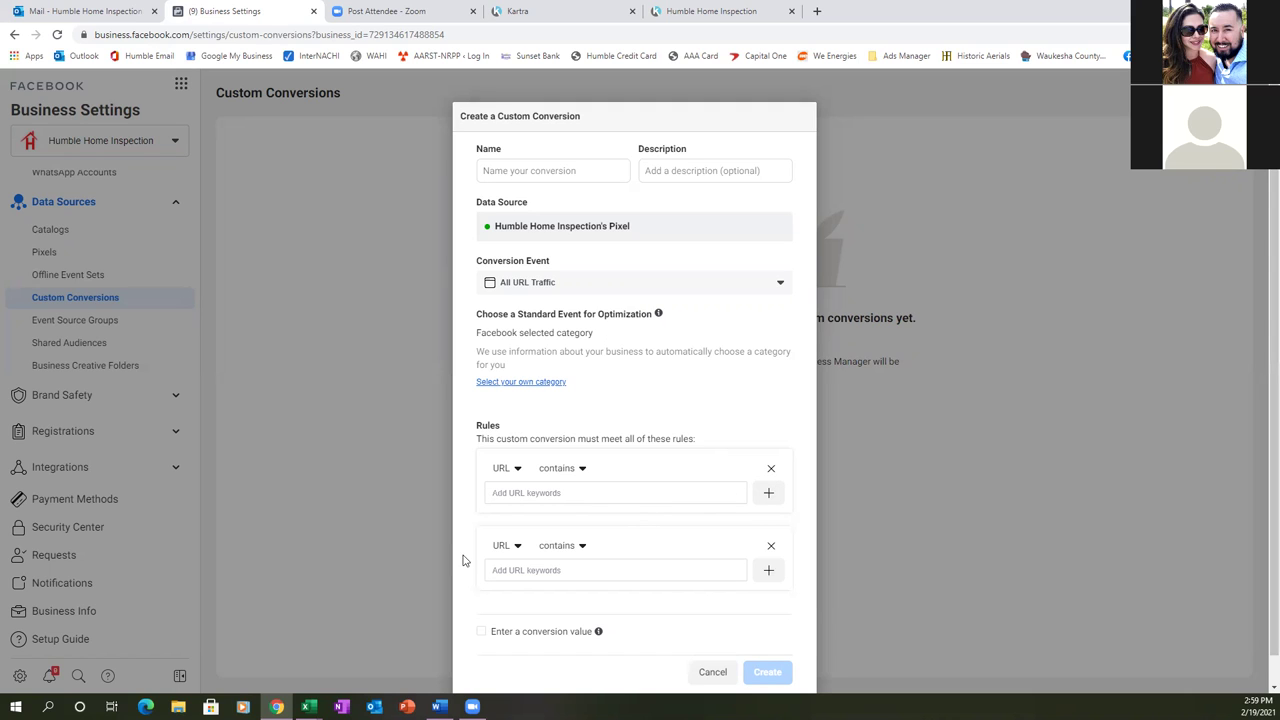
{"action": "left_click", "coordinate": [771, 545]}
{"action": "right_click", "coordinate": [502, 490]}
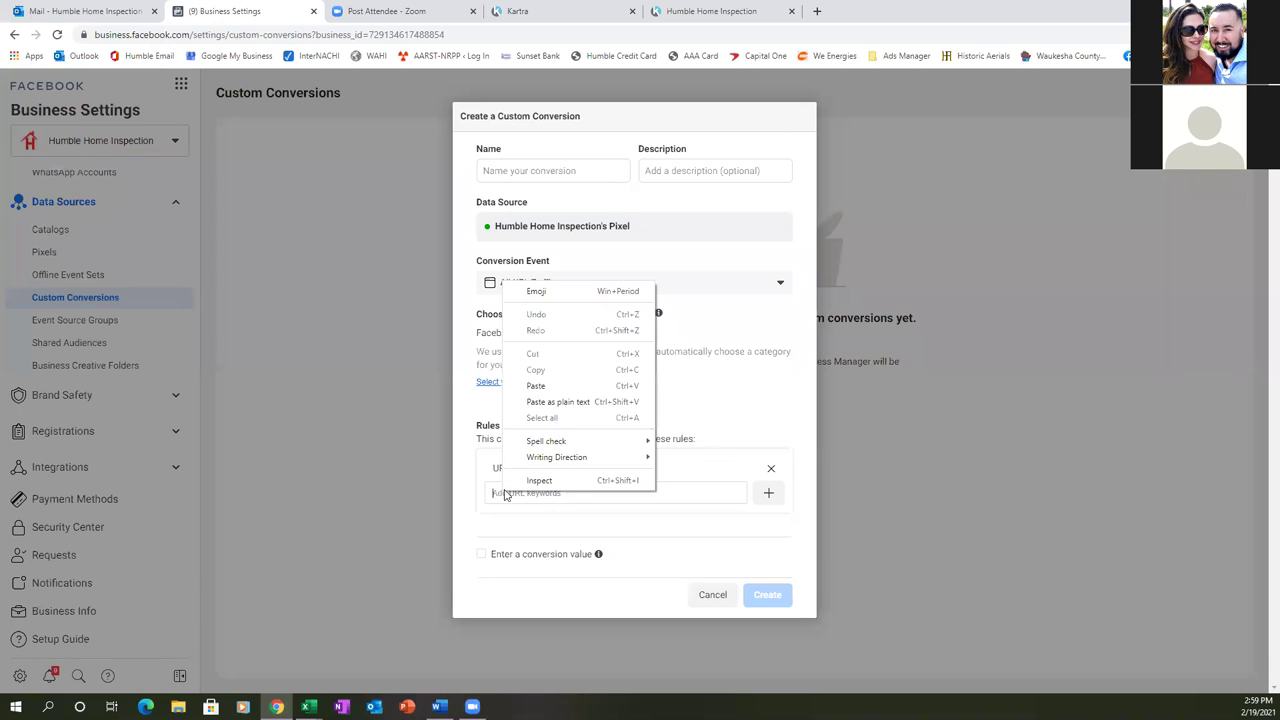
{"action": "left_click", "coordinate": [537, 385]}
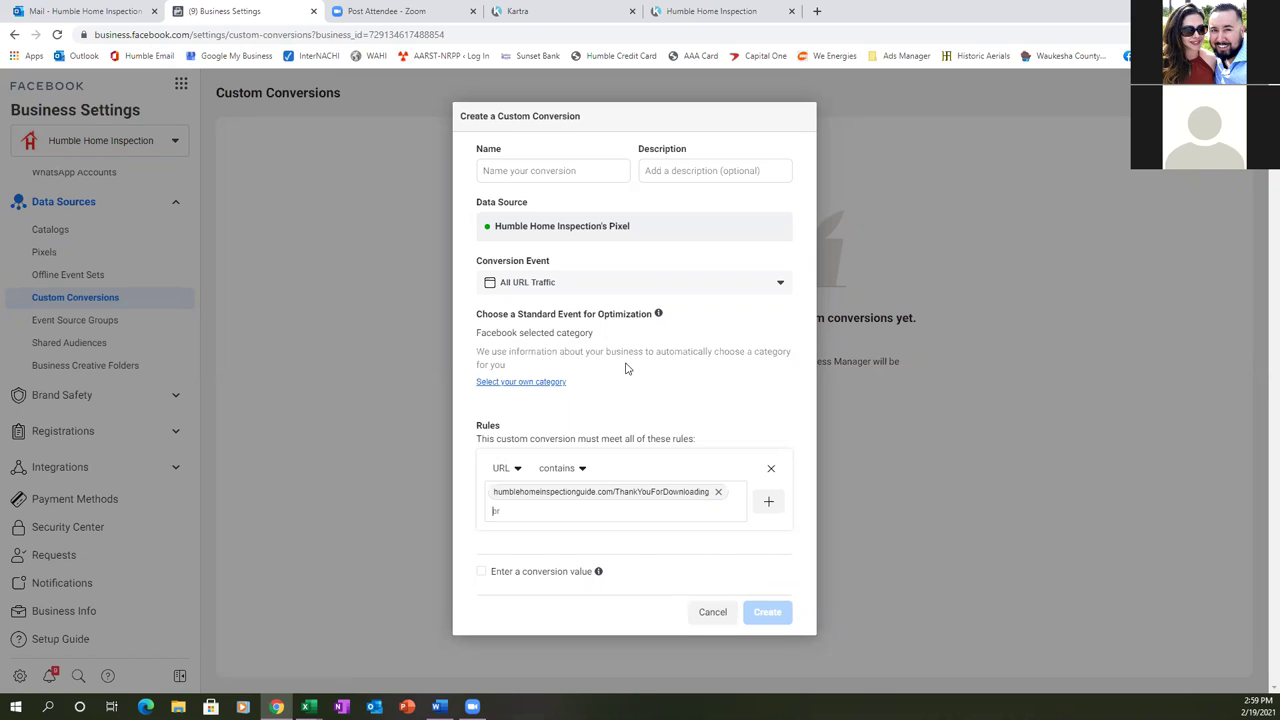
- Choose your own category and set the standard event to Lead
{"action": "left_click", "coordinate": [541, 381]}
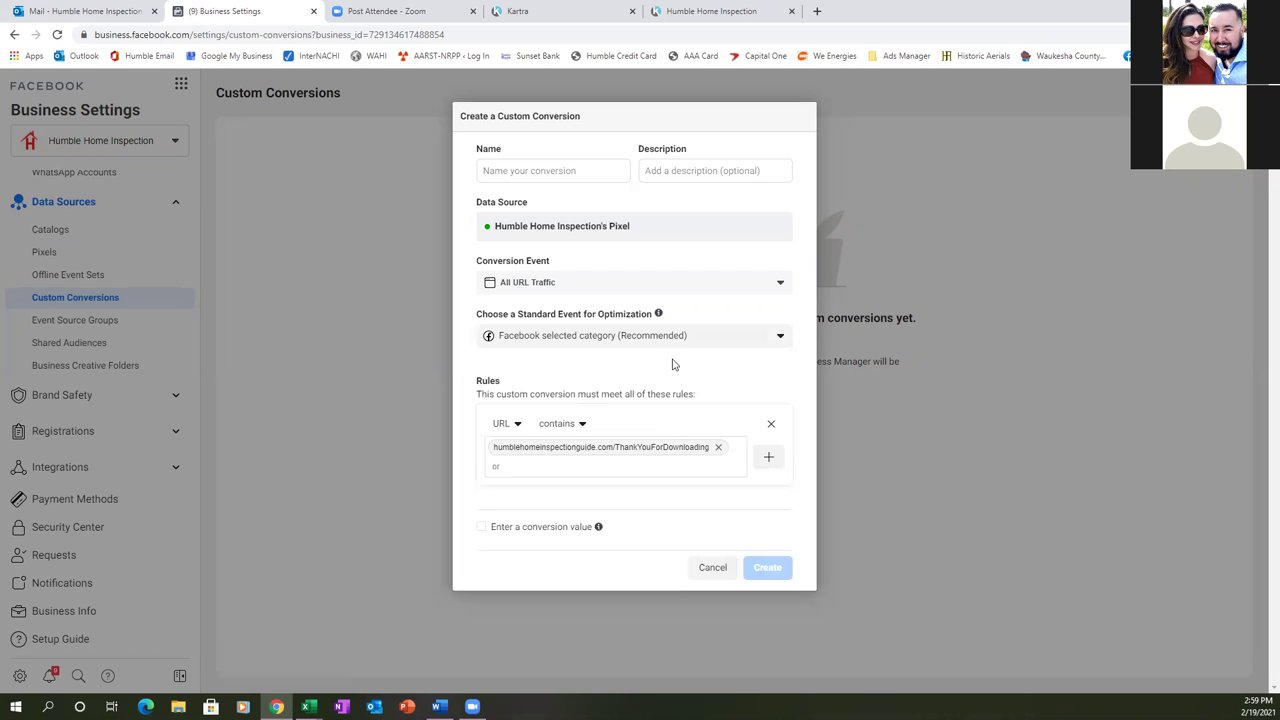
{"action": "left_click", "coordinate": [740, 344]}
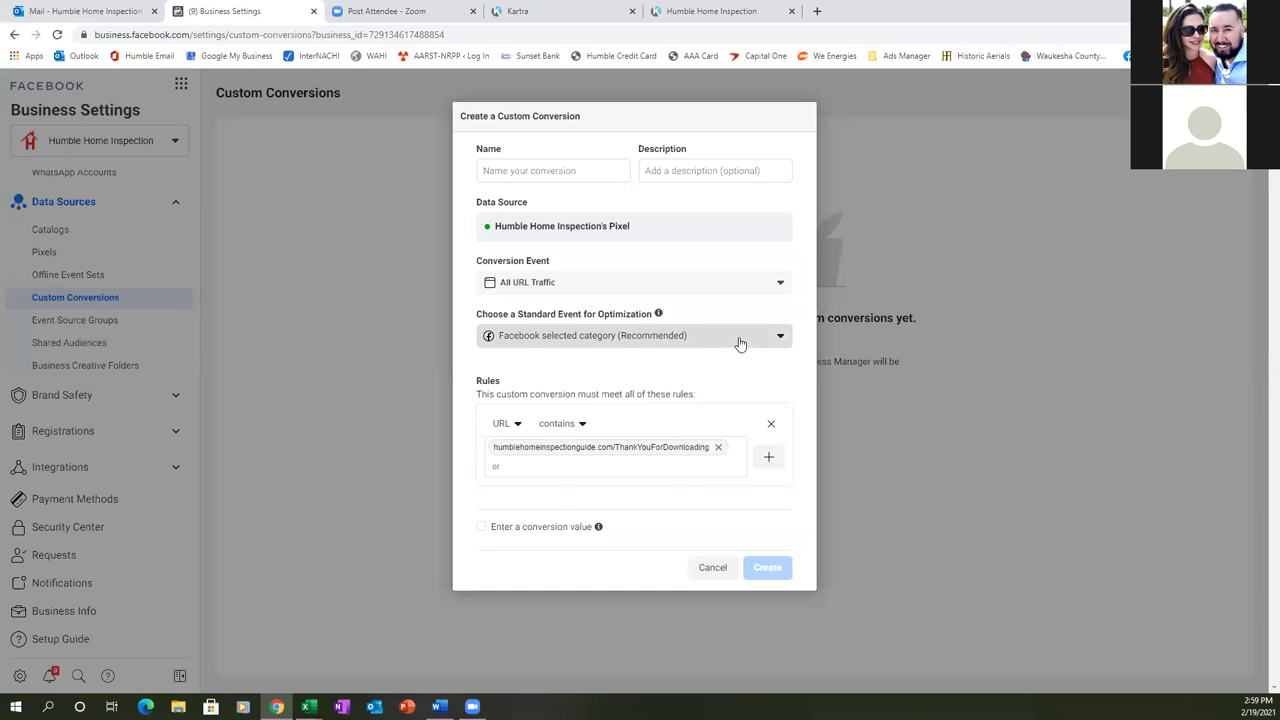
{"action": "scroll", "coordinate": [706, 411], "scroll_direction": "down", "scroll_amount": 5}
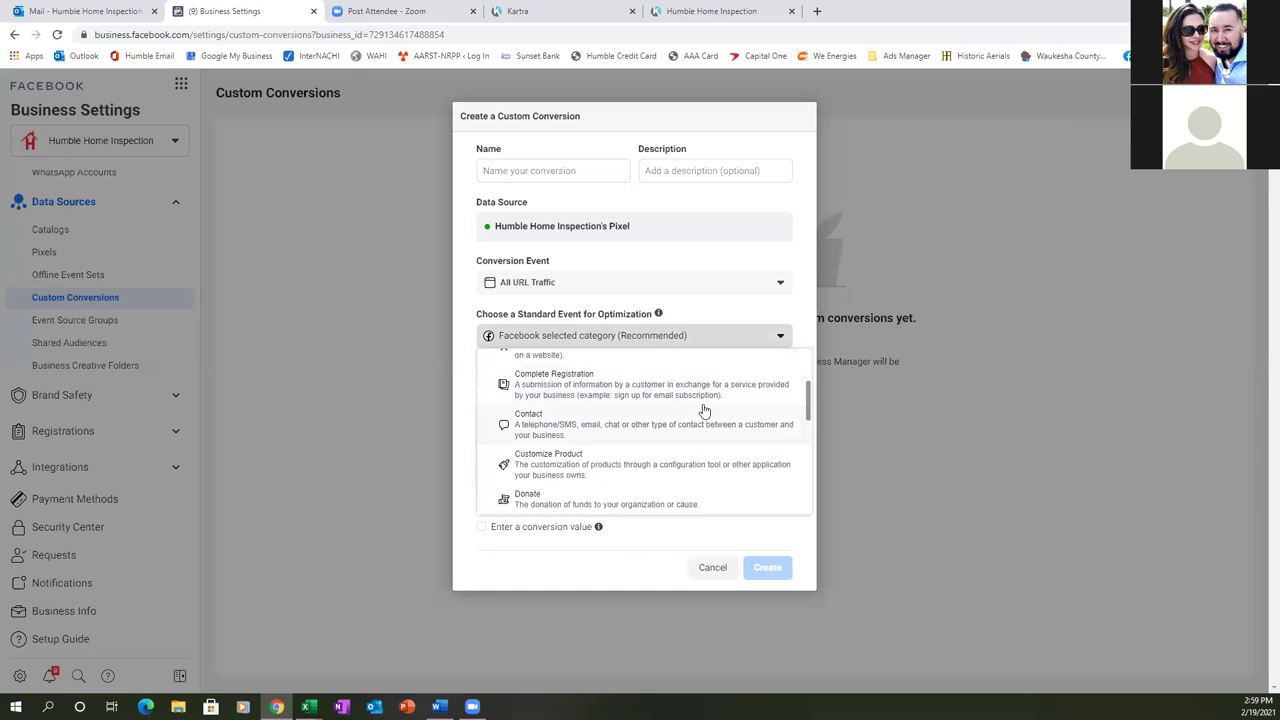
{"action": "left_click", "coordinate": [588, 480]}
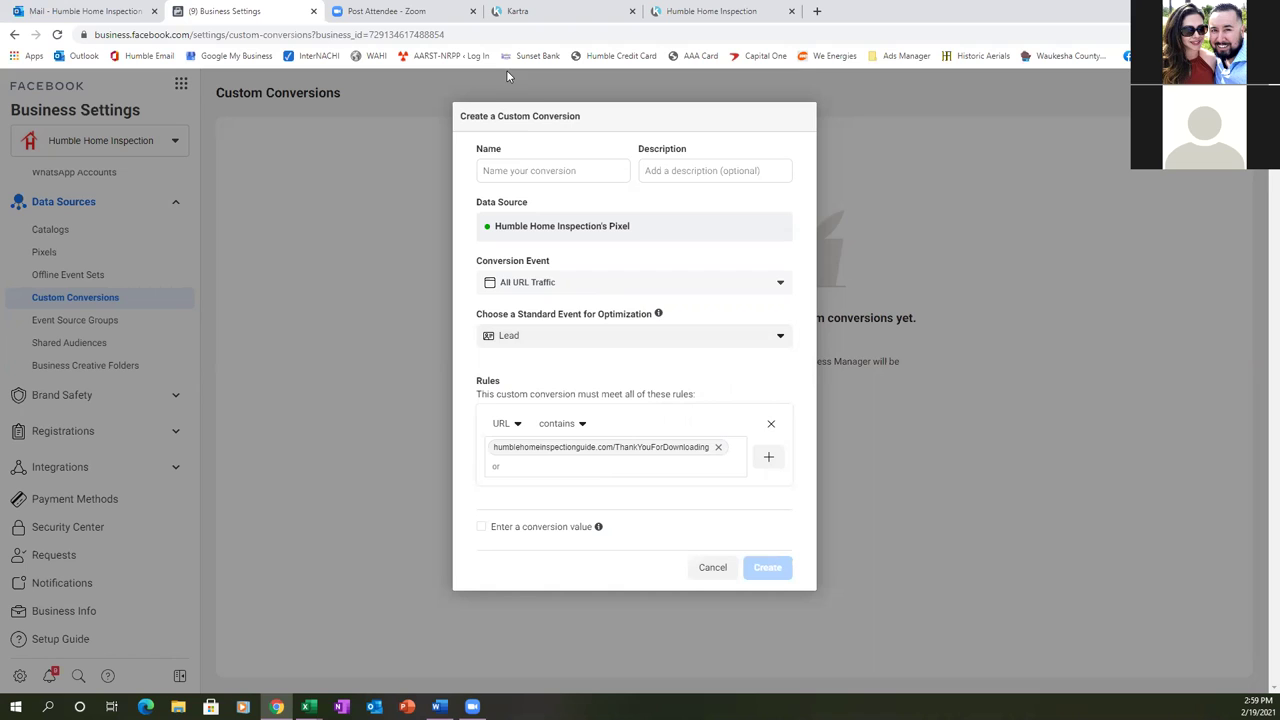
{"action": "left_click", "coordinate": [535, 166]}
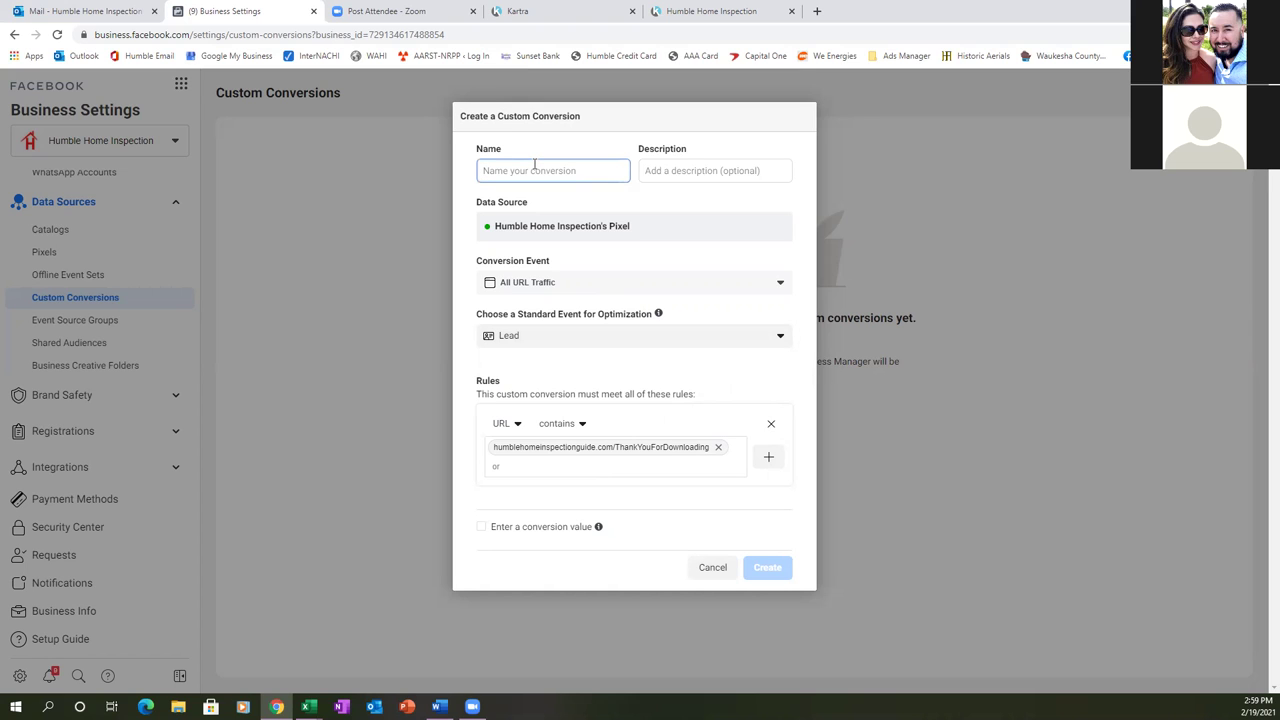
- Name the conversion 'Inspection Guide Leads', create it, and close the success message
{"action": "type", "text": "Inspection Gu"}
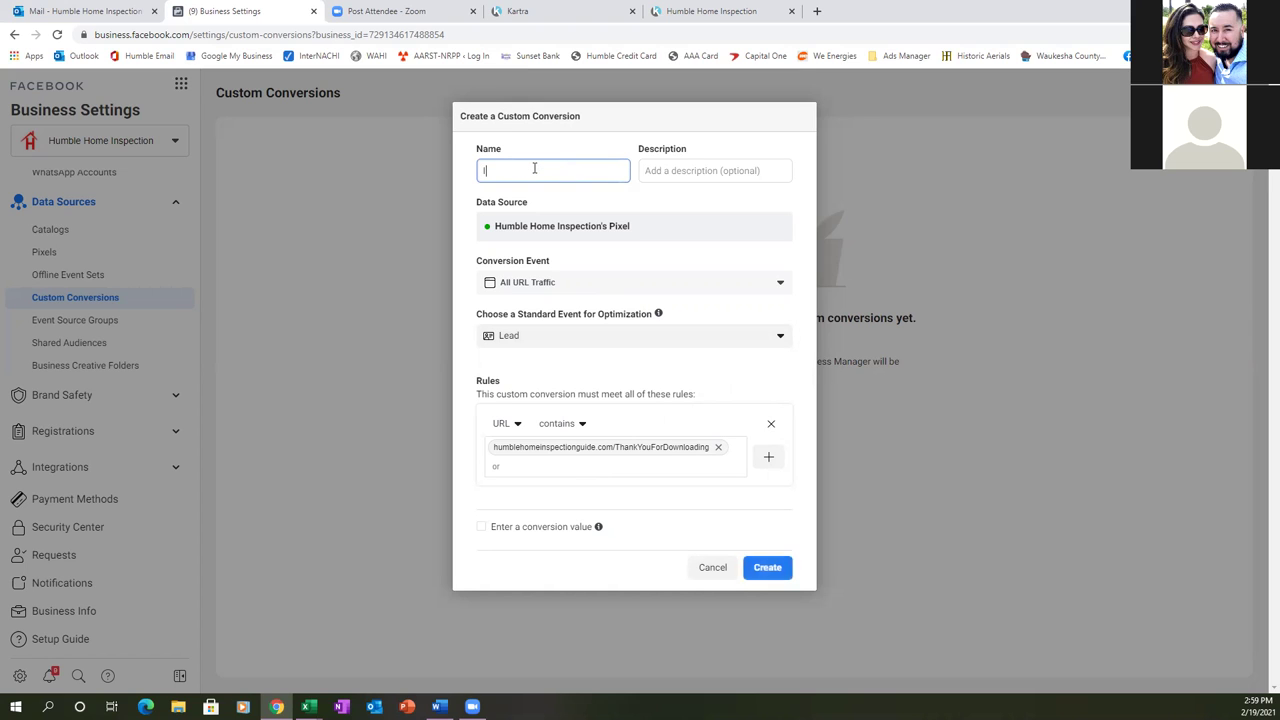
{"action": "key", "text": "BackSpace"}
{"action": "type", "text": "uide LEa"}
{"action": "key", "text": "BackSpace"}
{"action": "key", "text": "BackSpace"}
{"action": "type", "text": "eads"}
{"action": "left_click", "coordinate": [767, 565]}
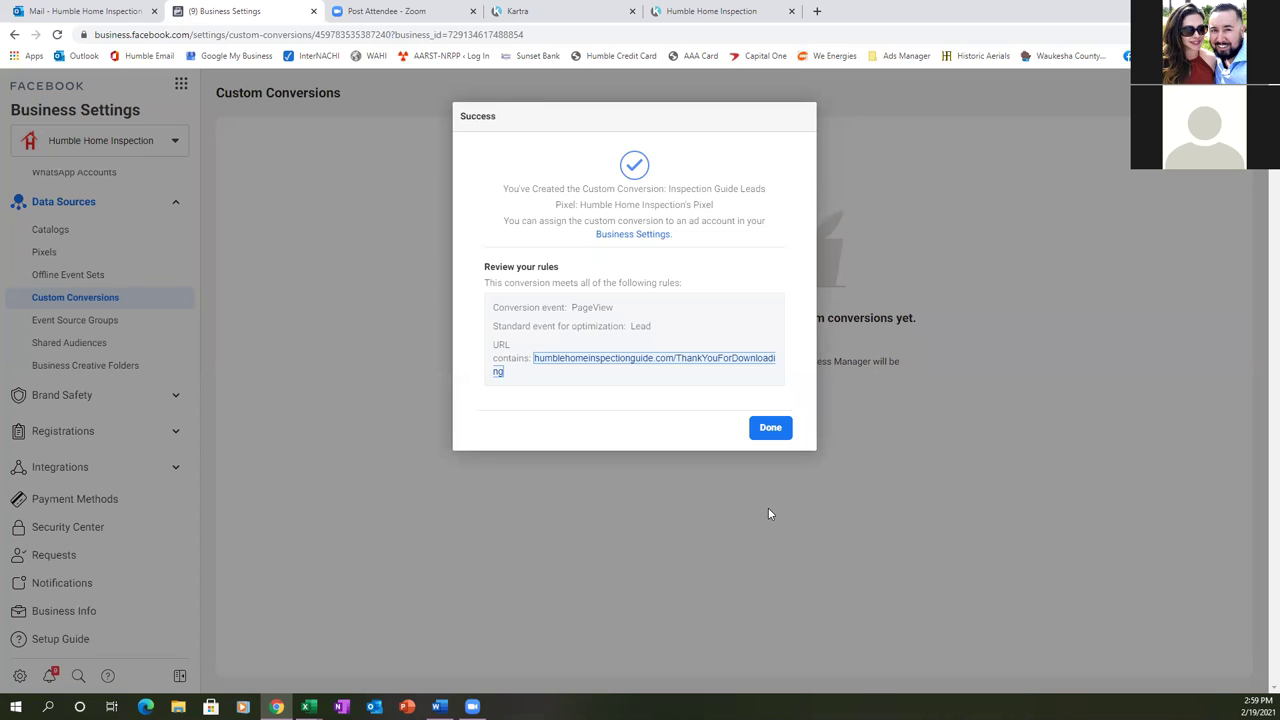
{"action": "left_click", "coordinate": [769, 428]}
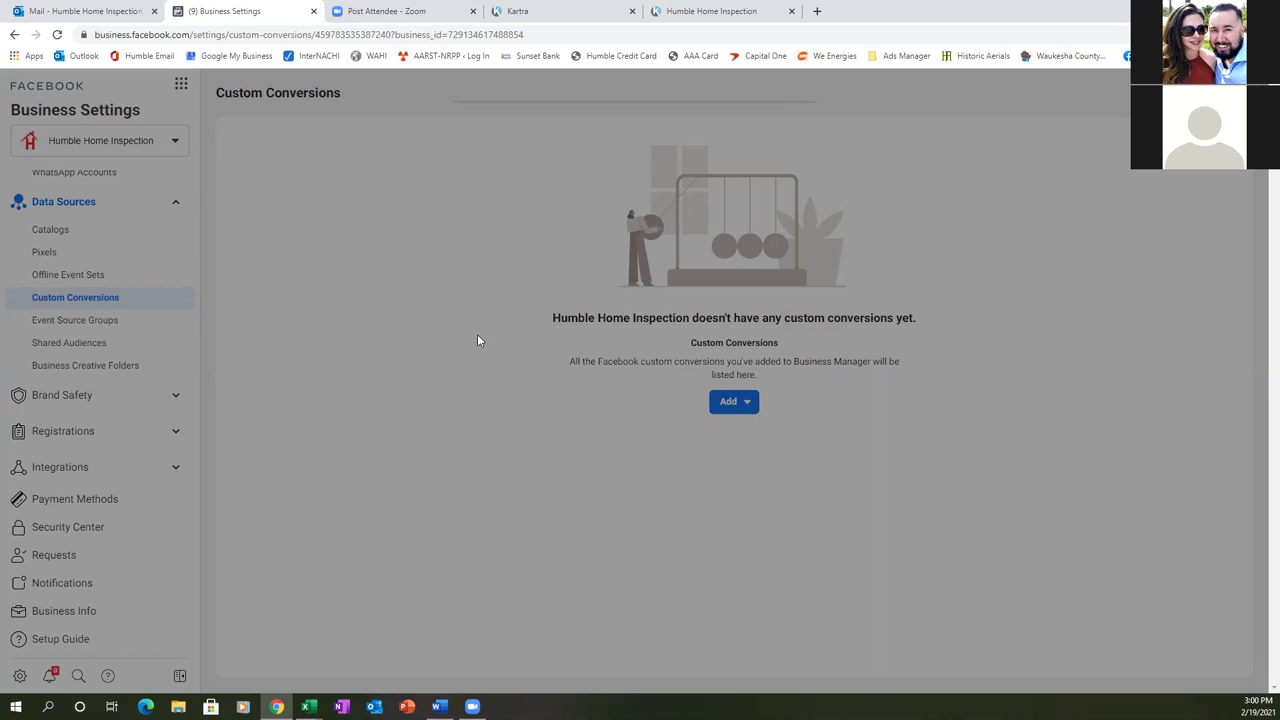
- Reload and add the Humble Home Inspection ad account as an asset of Inspection Guide Leads
{"action": "left_click", "coordinate": [57, 35]}
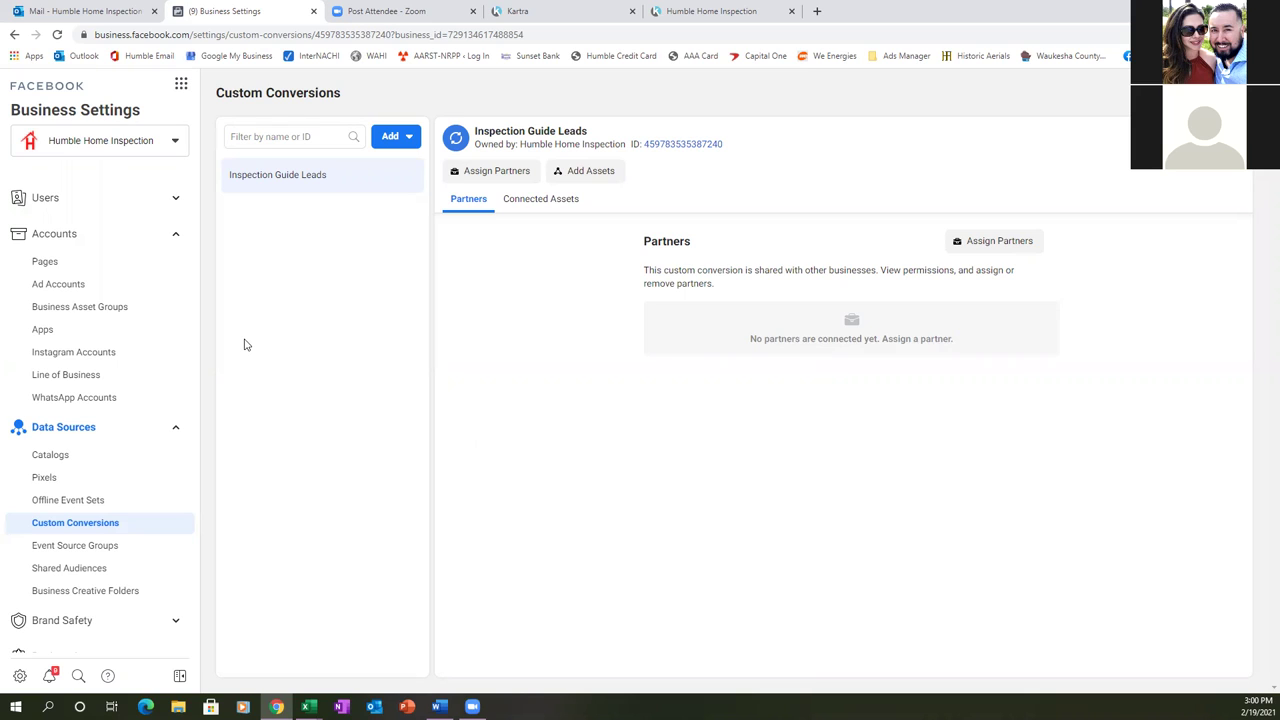
{"action": "left_click", "coordinate": [604, 174]}
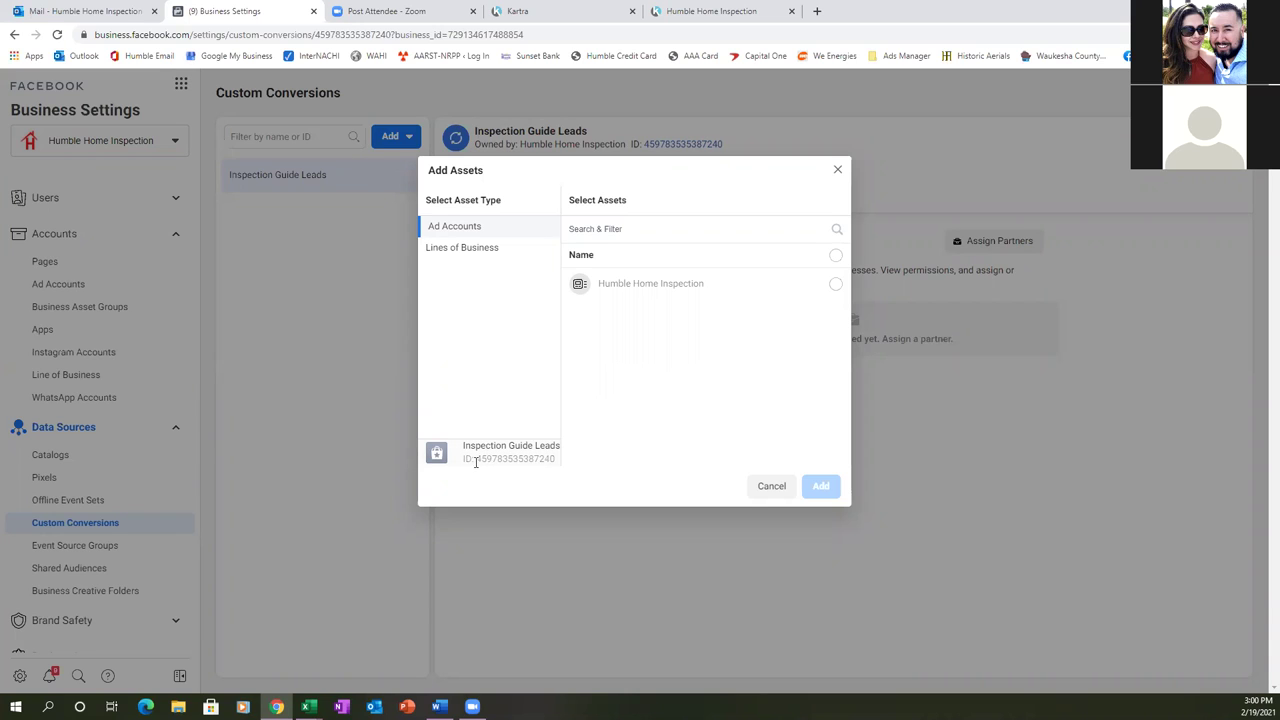
{"action": "left_click", "coordinate": [836, 287]}
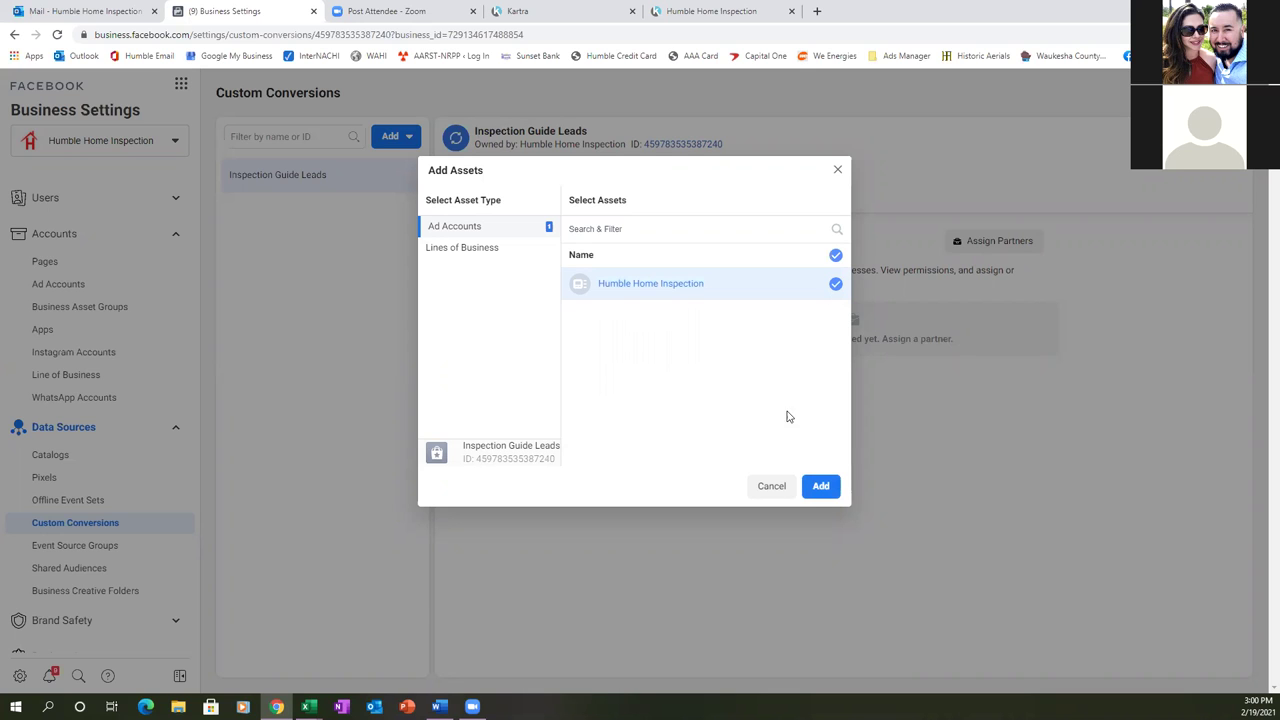
{"action": "left_click", "coordinate": [815, 486]}
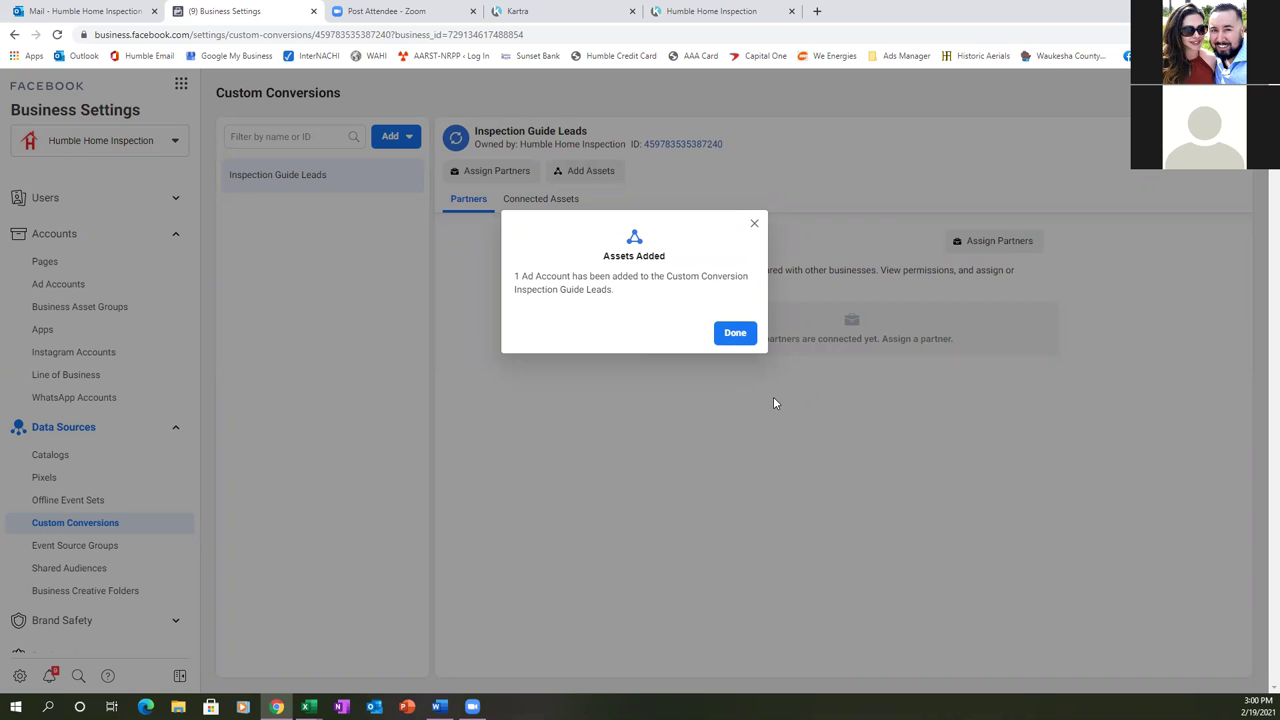
{"action": "left_click", "coordinate": [743, 337]}
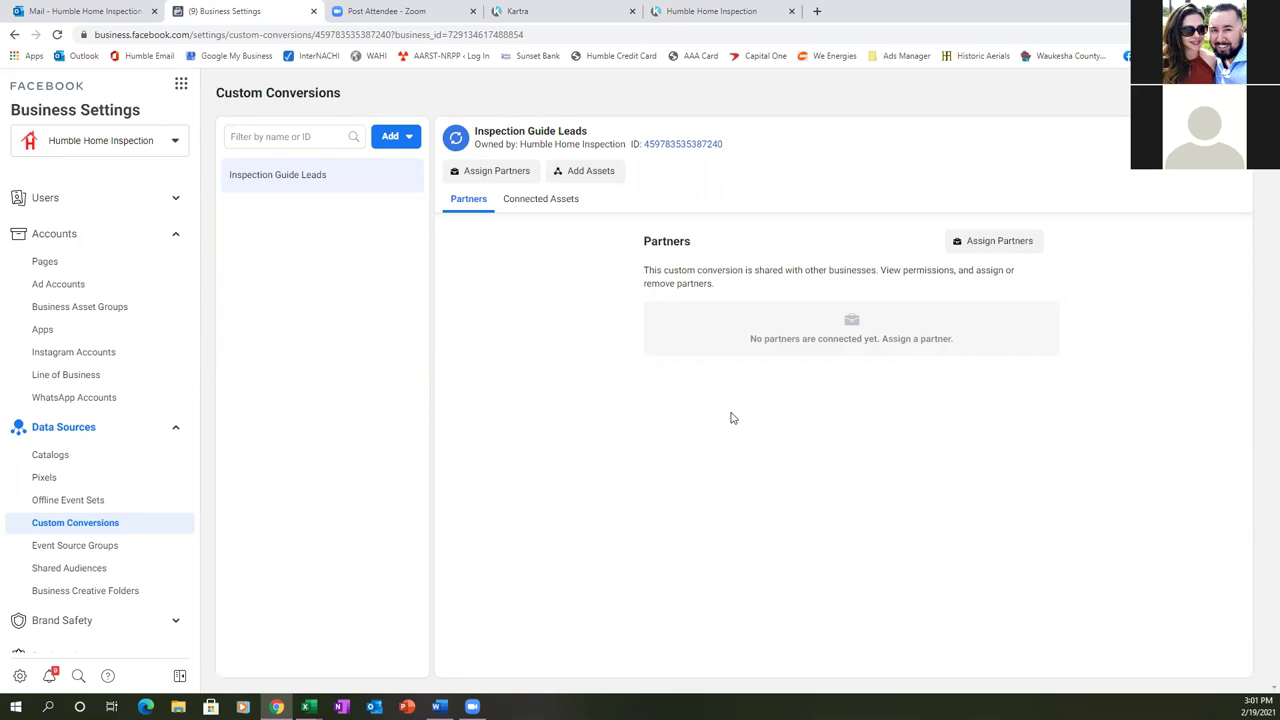
- In Business Info, choose Humble Home Inspection as the Primary Page and save
{"action": "left_click", "coordinate": [46, 261]}
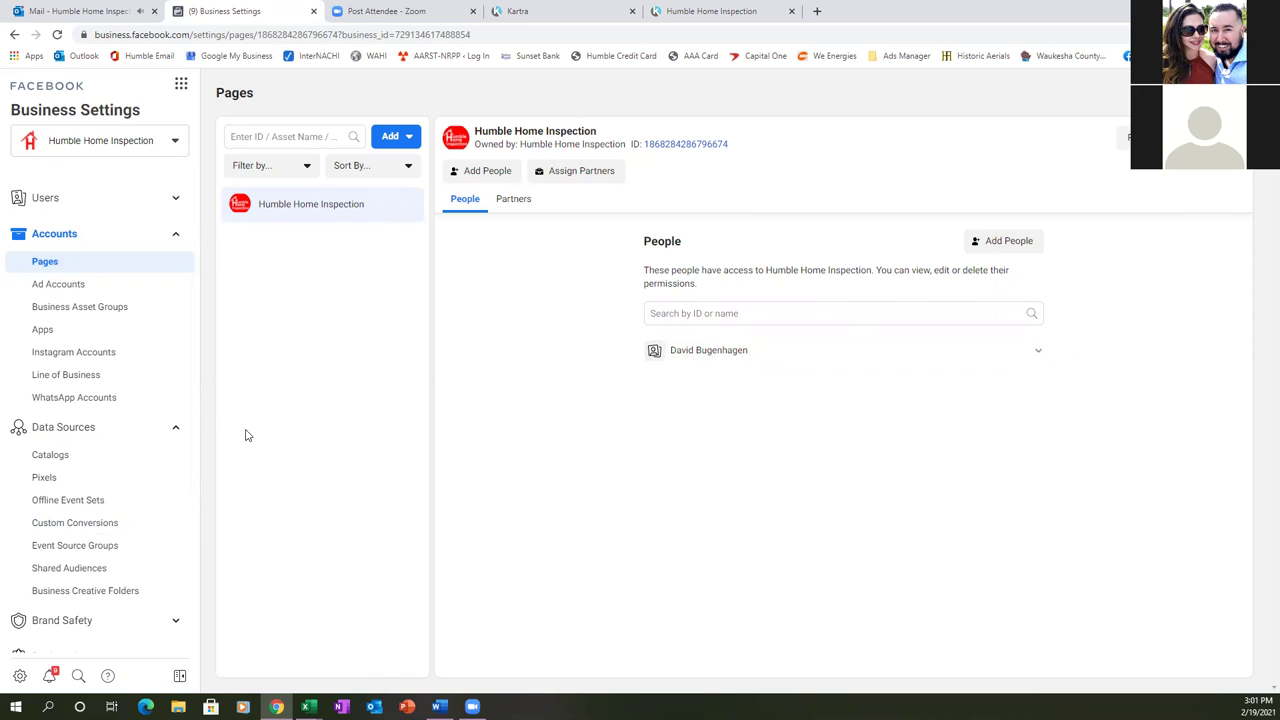
{"action": "scroll", "coordinate": [54, 426], "scroll_direction": "down", "scroll_amount": 3}
{"action": "scroll", "coordinate": [55, 428], "scroll_direction": "down", "scroll_amount": 1}
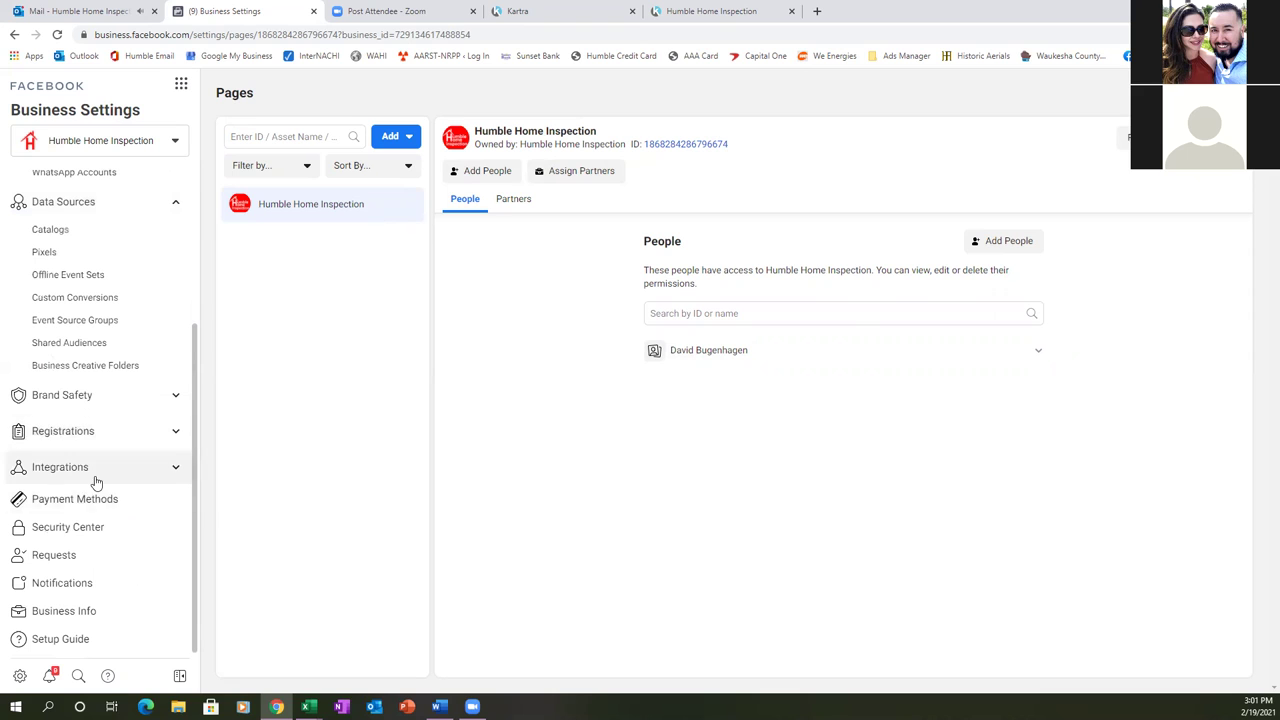
{"action": "left_click", "coordinate": [64, 612]}
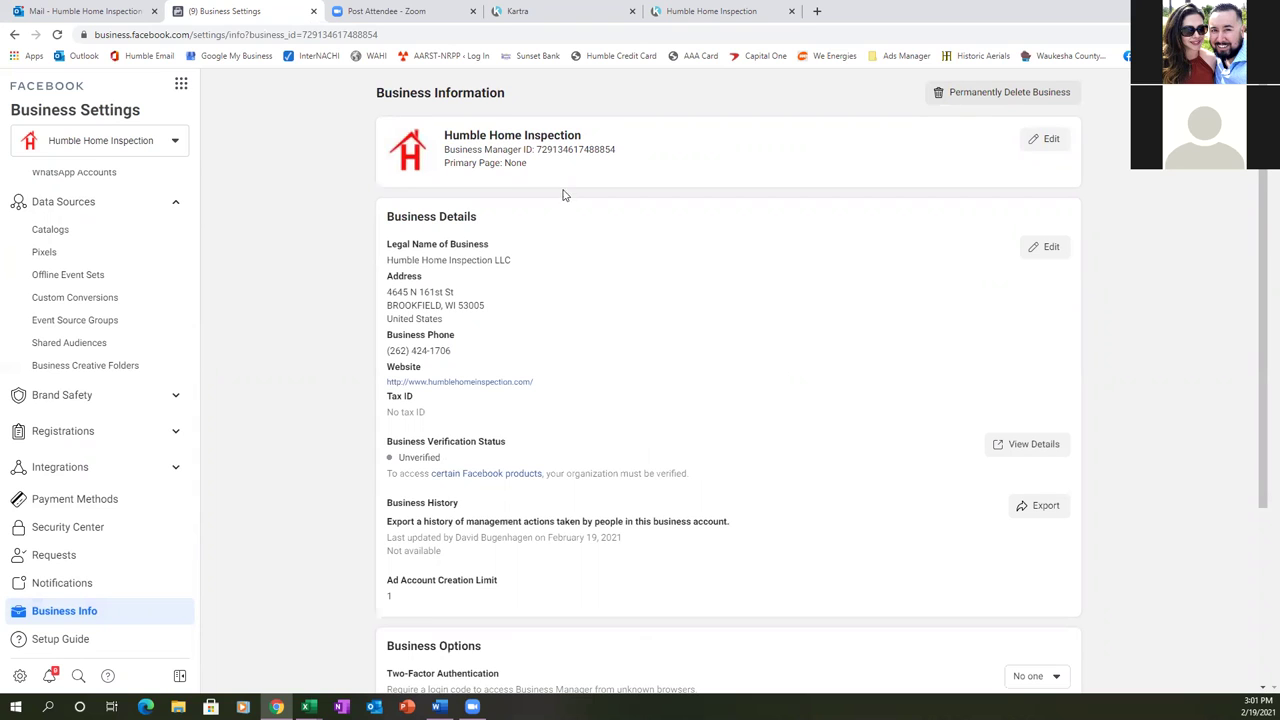
{"action": "left_click", "coordinate": [1050, 140]}
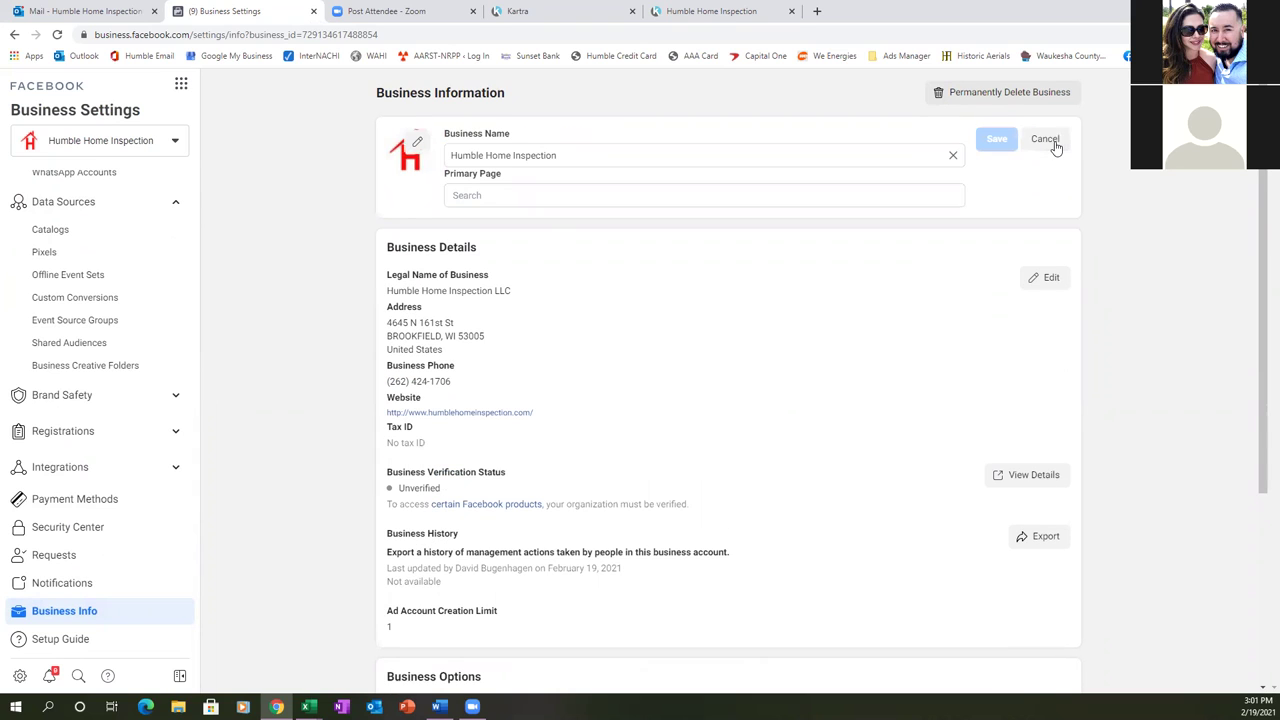
{"action": "left_click", "coordinate": [509, 198]}
{"action": "type", "text": "hu"}
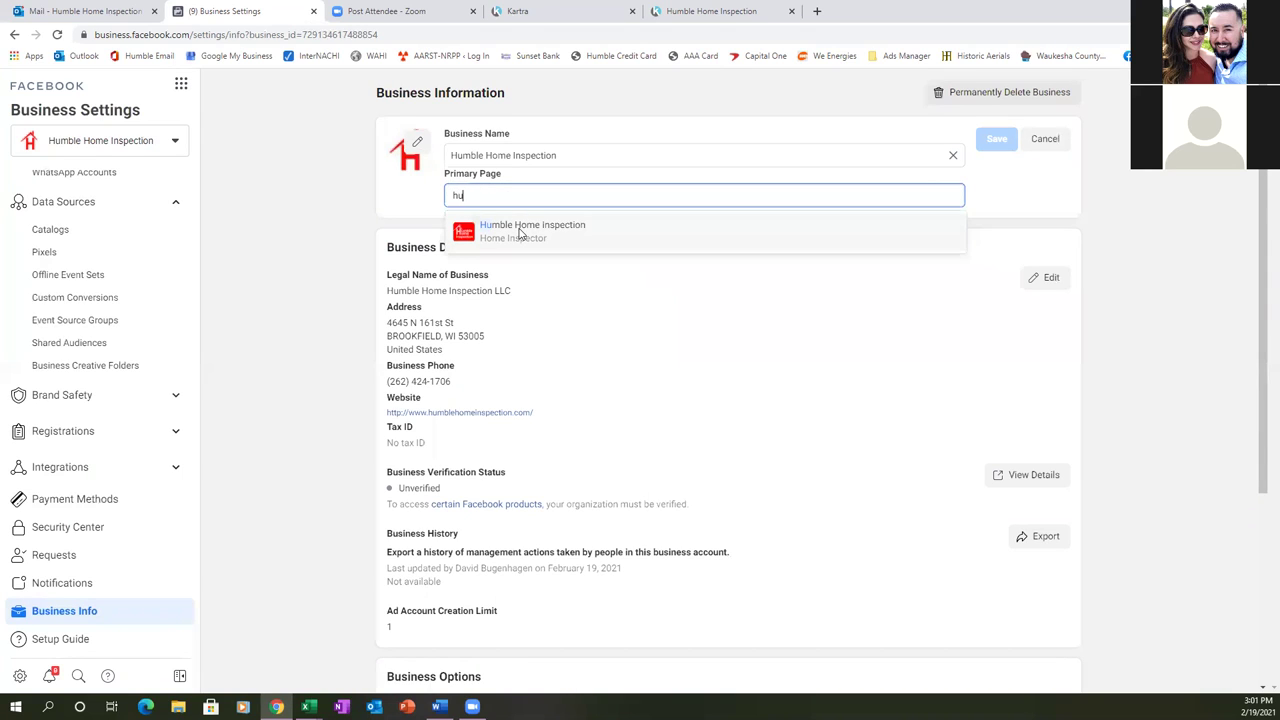
{"action": "left_click", "coordinate": [519, 233]}
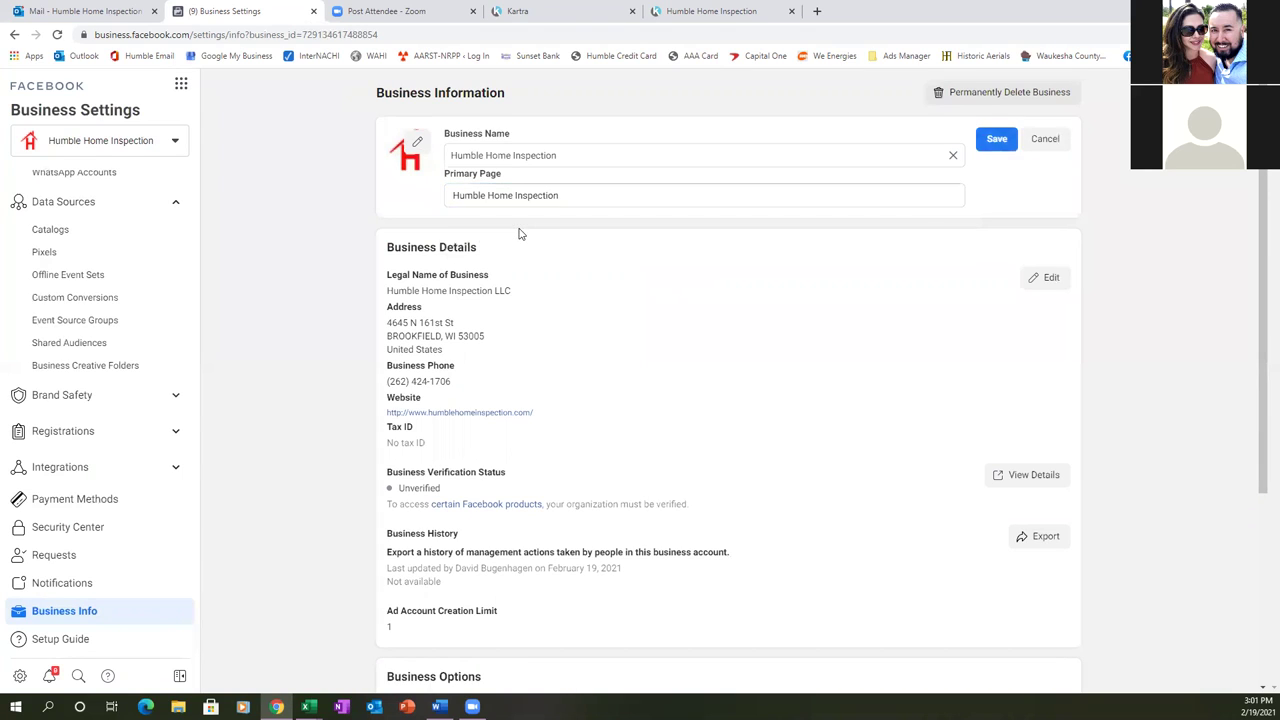
{"action": "left_click", "coordinate": [988, 142]}
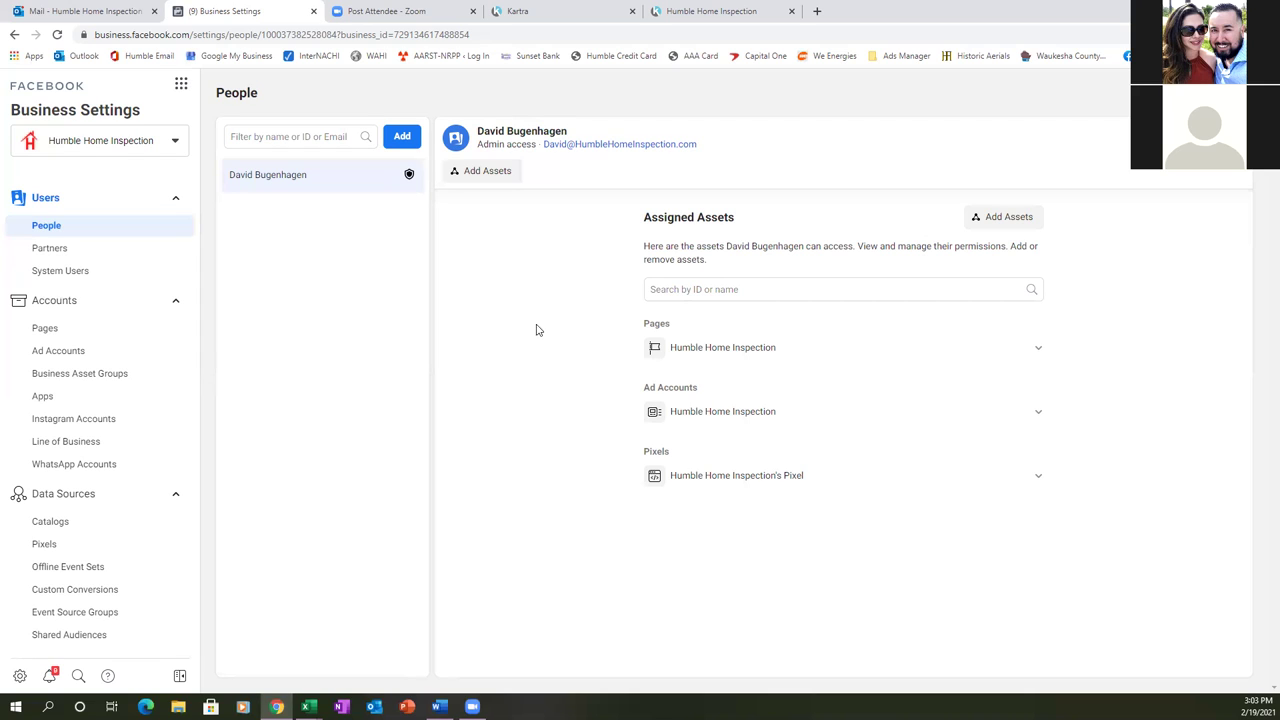
- In a new tab, load the Kartra strategy-call calendar from the bookmarks
{"action": "left_click", "coordinate": [817, 11]}
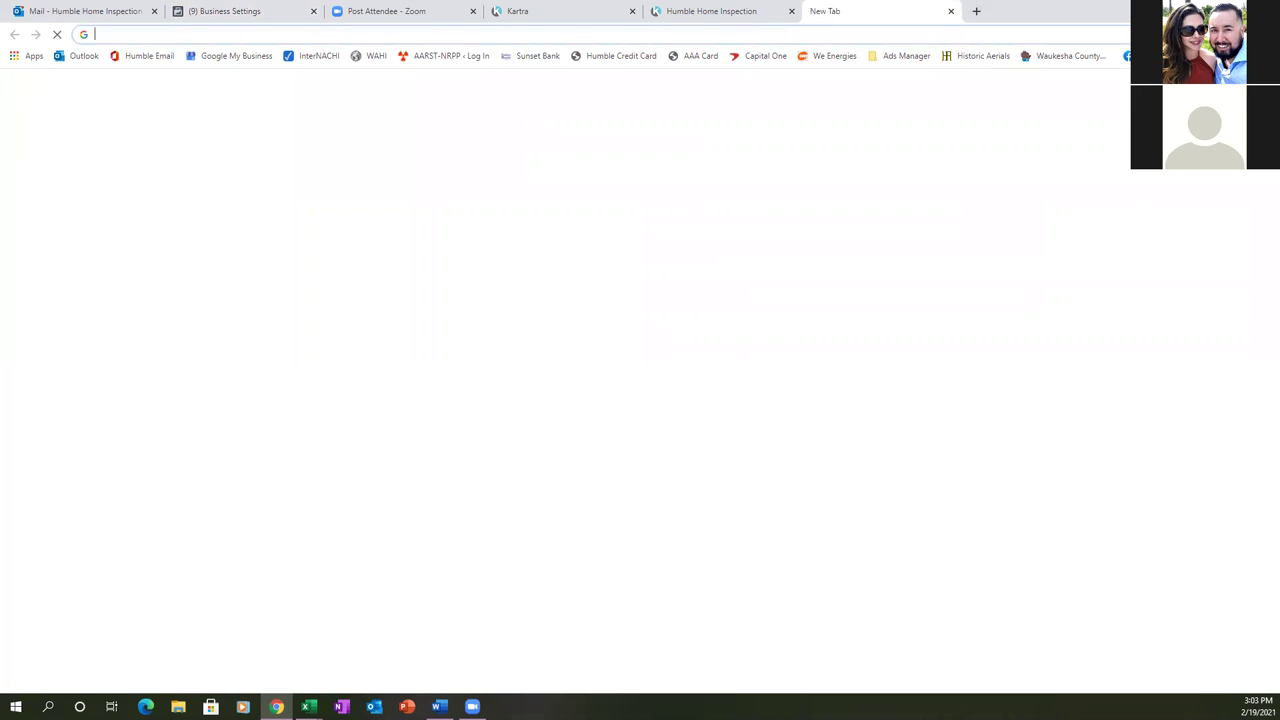
{"action": "left_click", "coordinate": [1127, 55]}
{"action": "left_click", "coordinate": [1066, 291]}
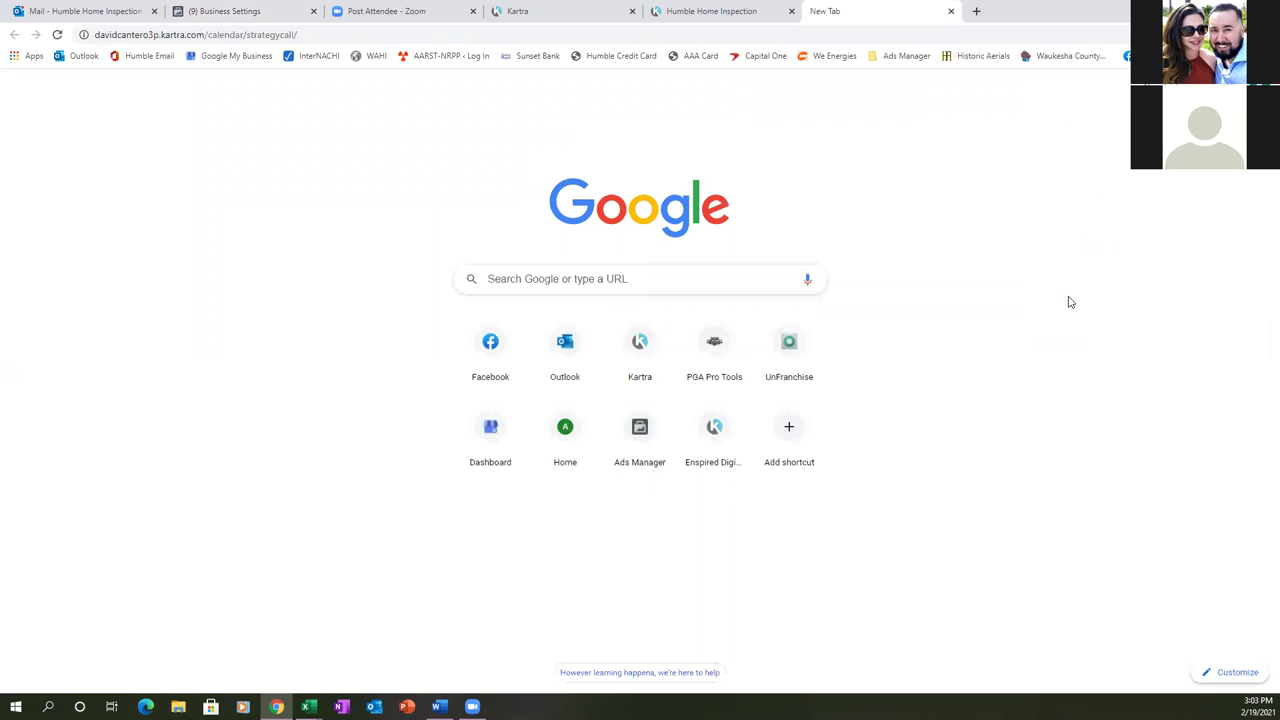